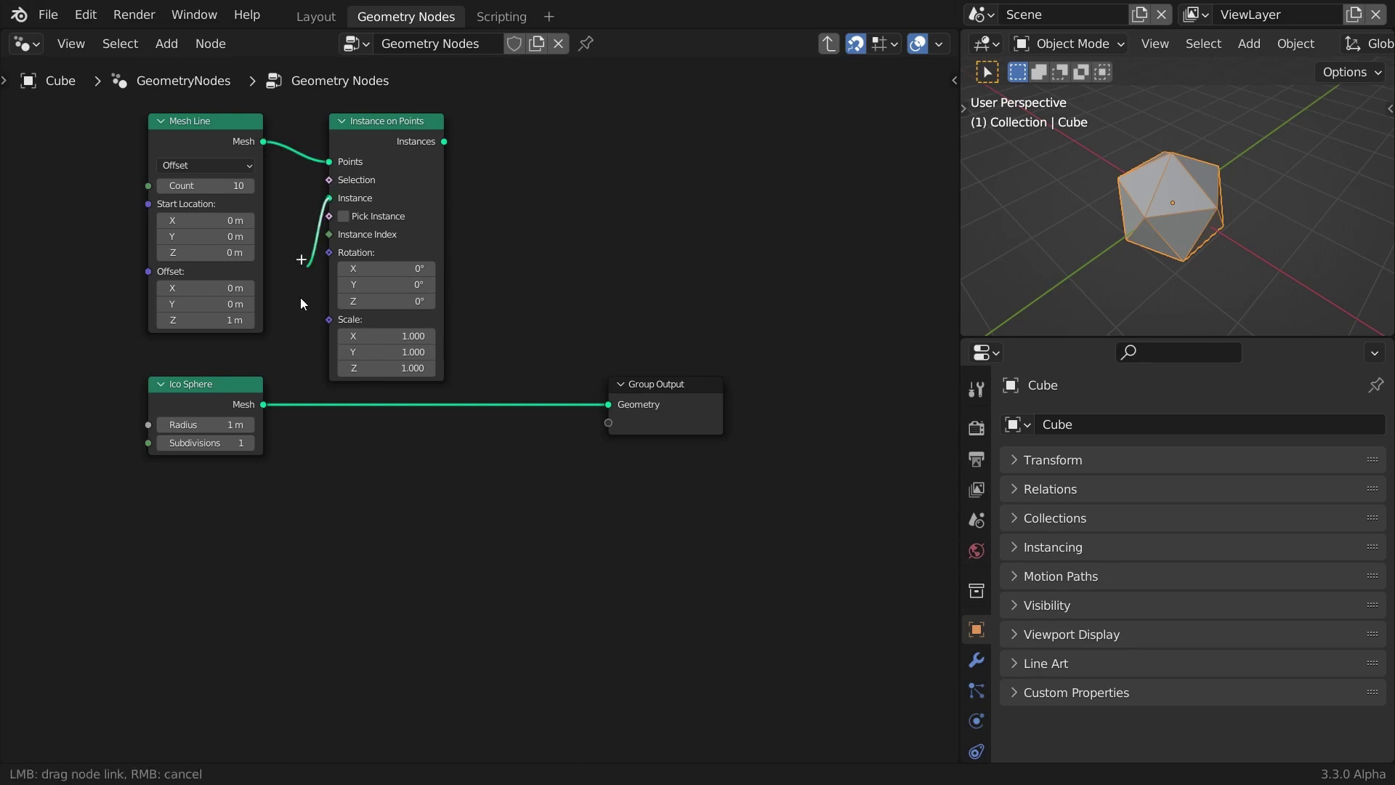
Link the Instance on Points result to the Group Output and set the Mesh Line's Z offset to 0 m and count to 4
left_click(409, 124, "ctrl+shift")
left_click(212, 324)
type("0")
key("Return")
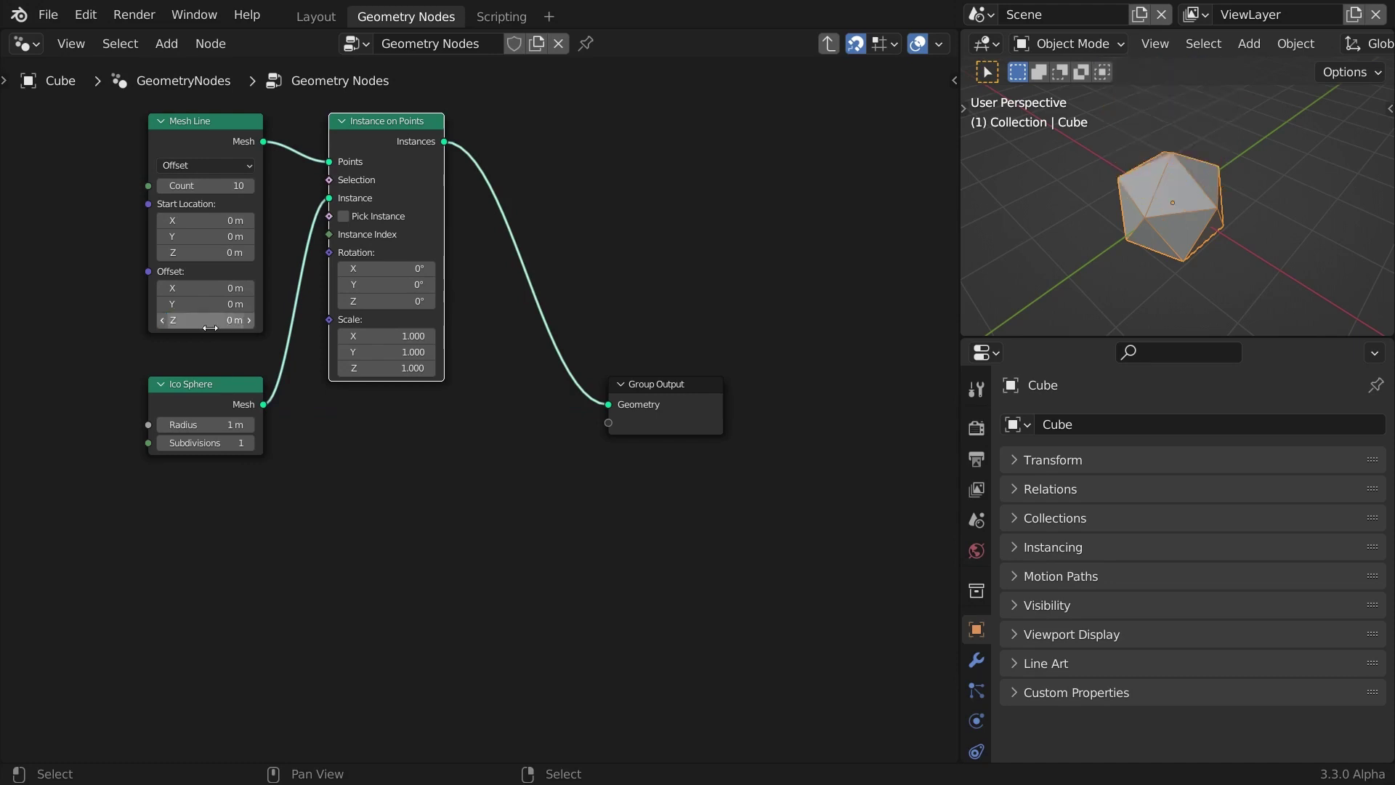
left_click(227, 186)
type("4")
key("Return")
Add an Index input node below the Instance on Points node
key("shift+a")
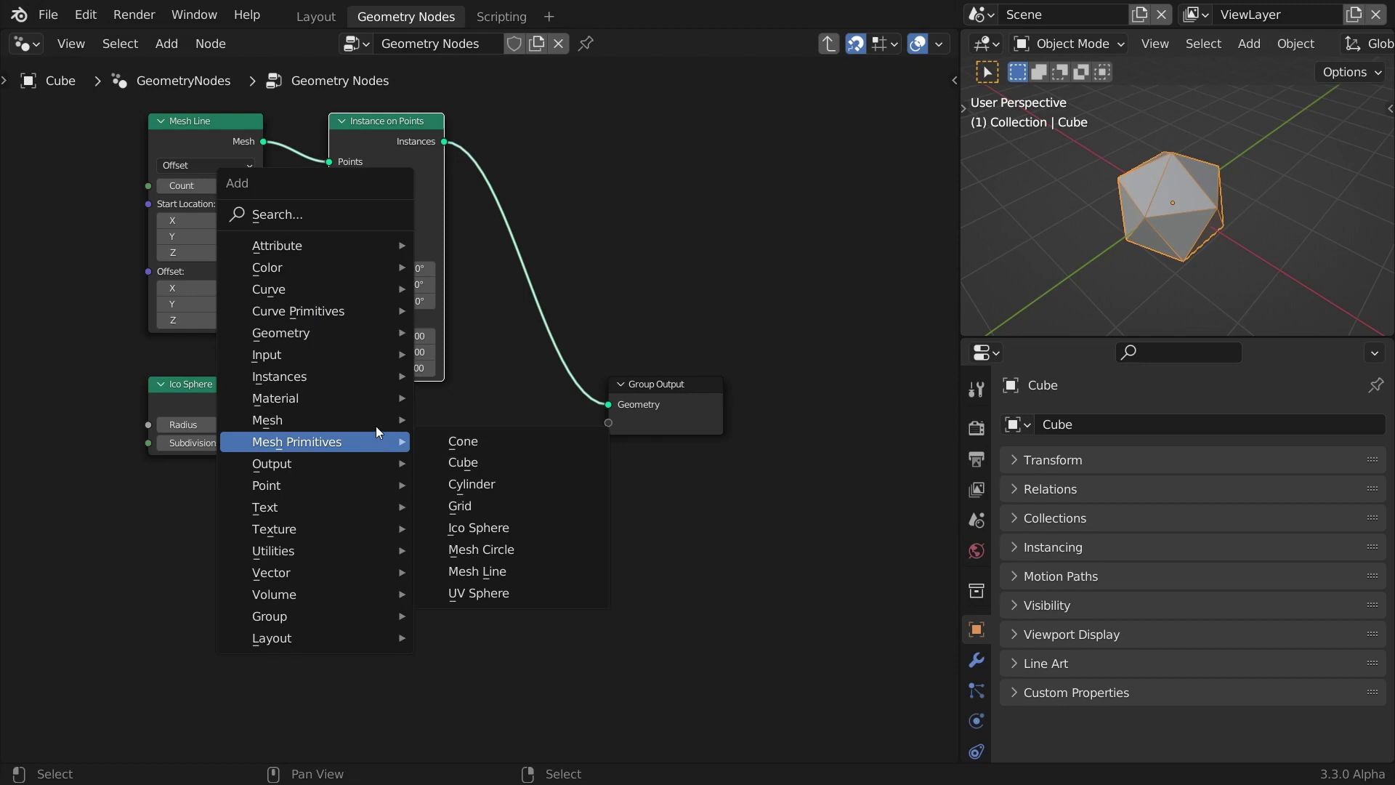
mouse_move(371, 359)
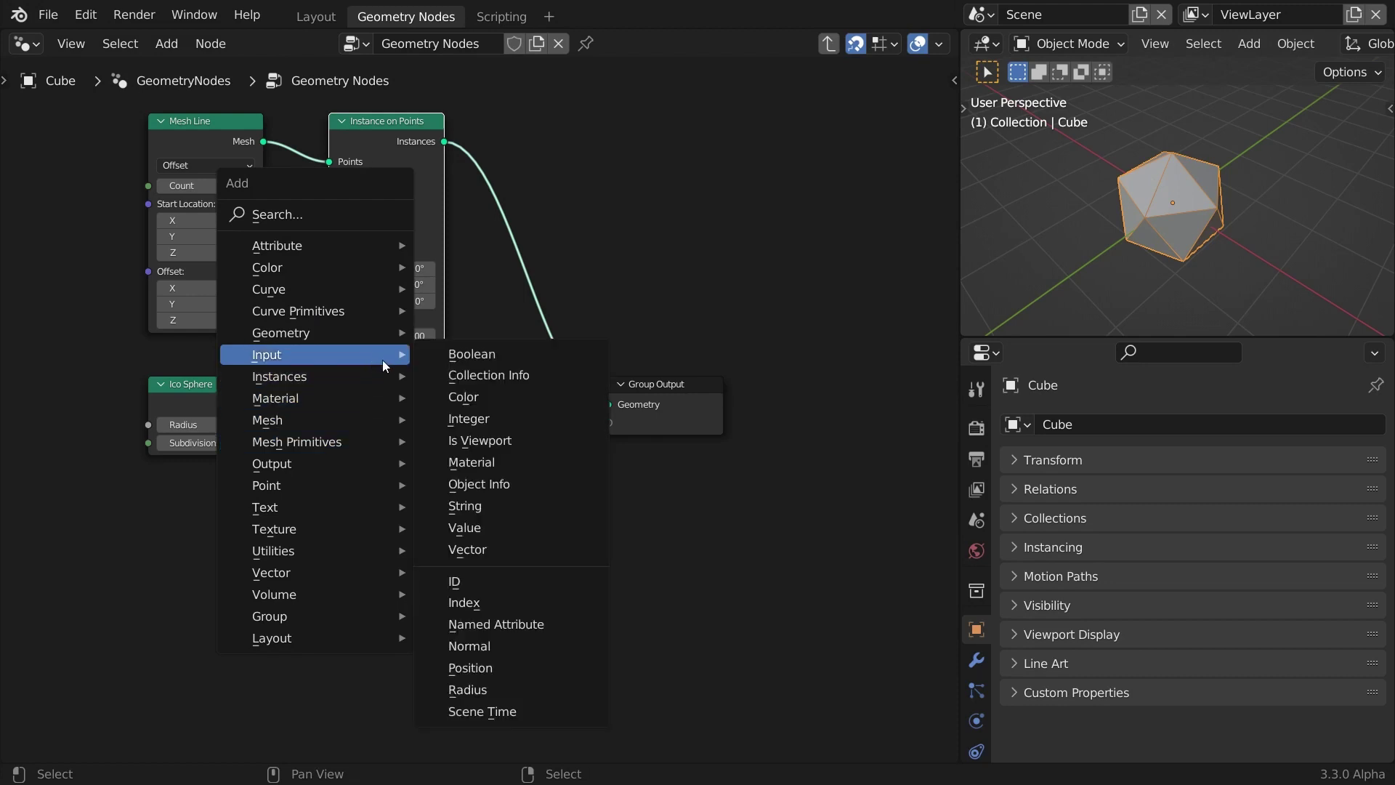
left_click(468, 602)
left_click(332, 405)
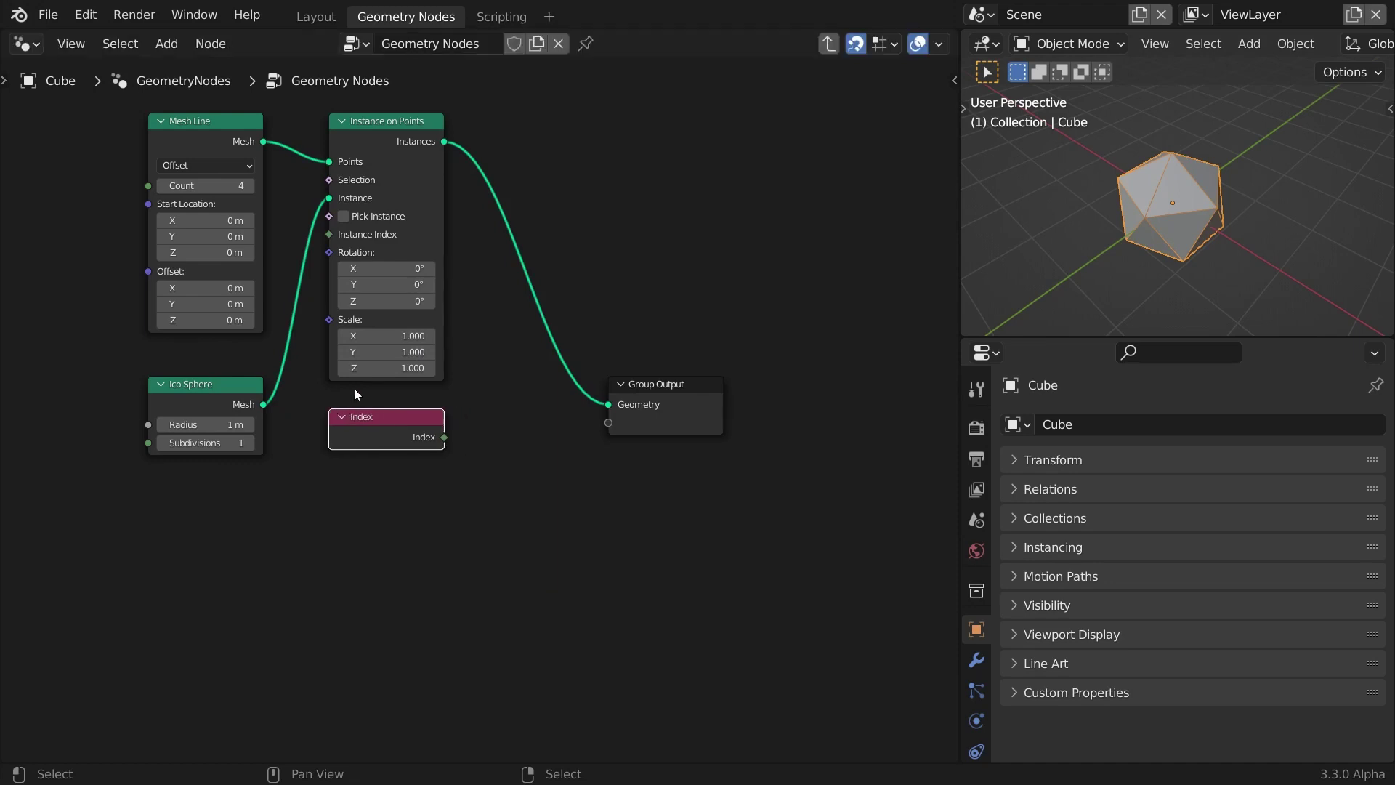
Insert a Capture Attribute node after Instance on Points, set its domain to Instance and feed Index into its Value
key("shift+a")
mouse_move(541, 97)
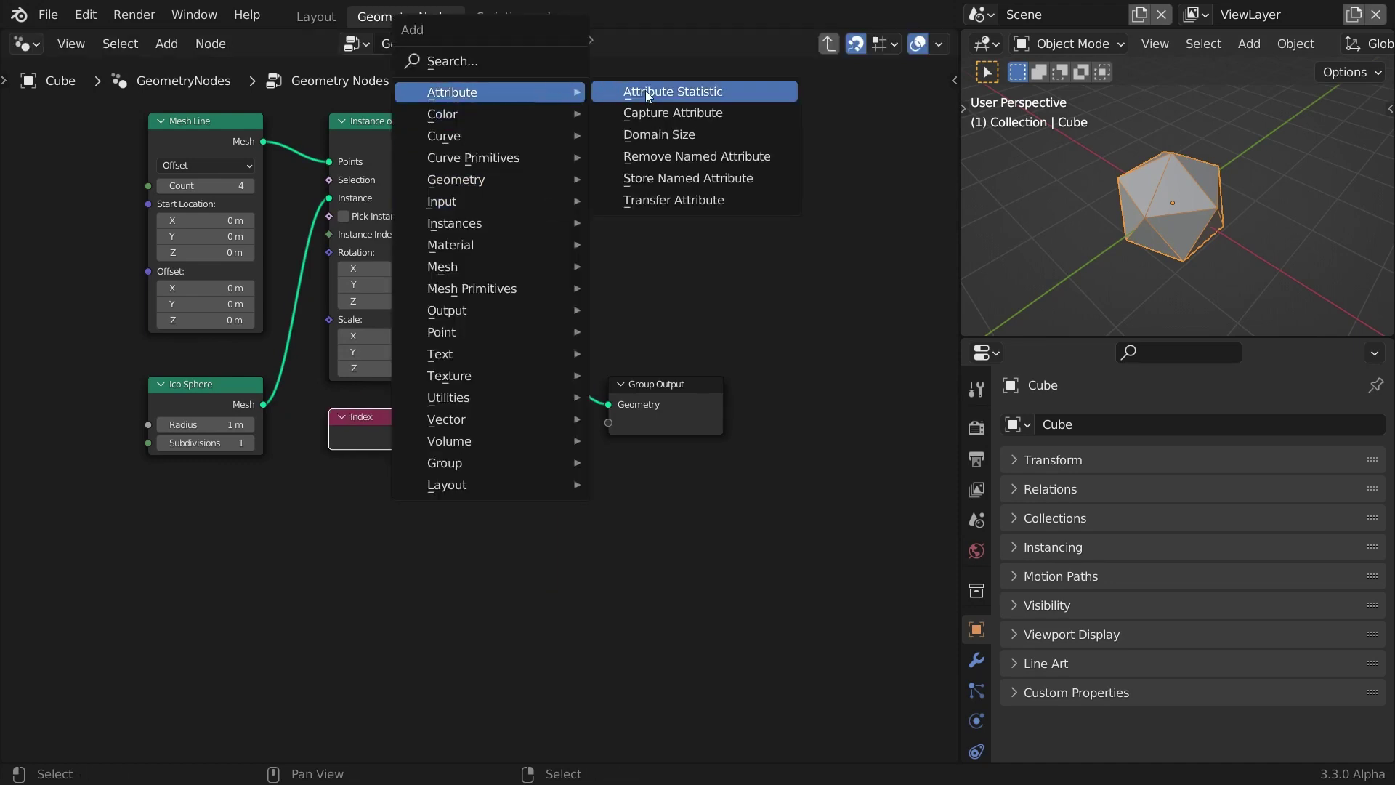
left_click(673, 112)
left_click(484, 113)
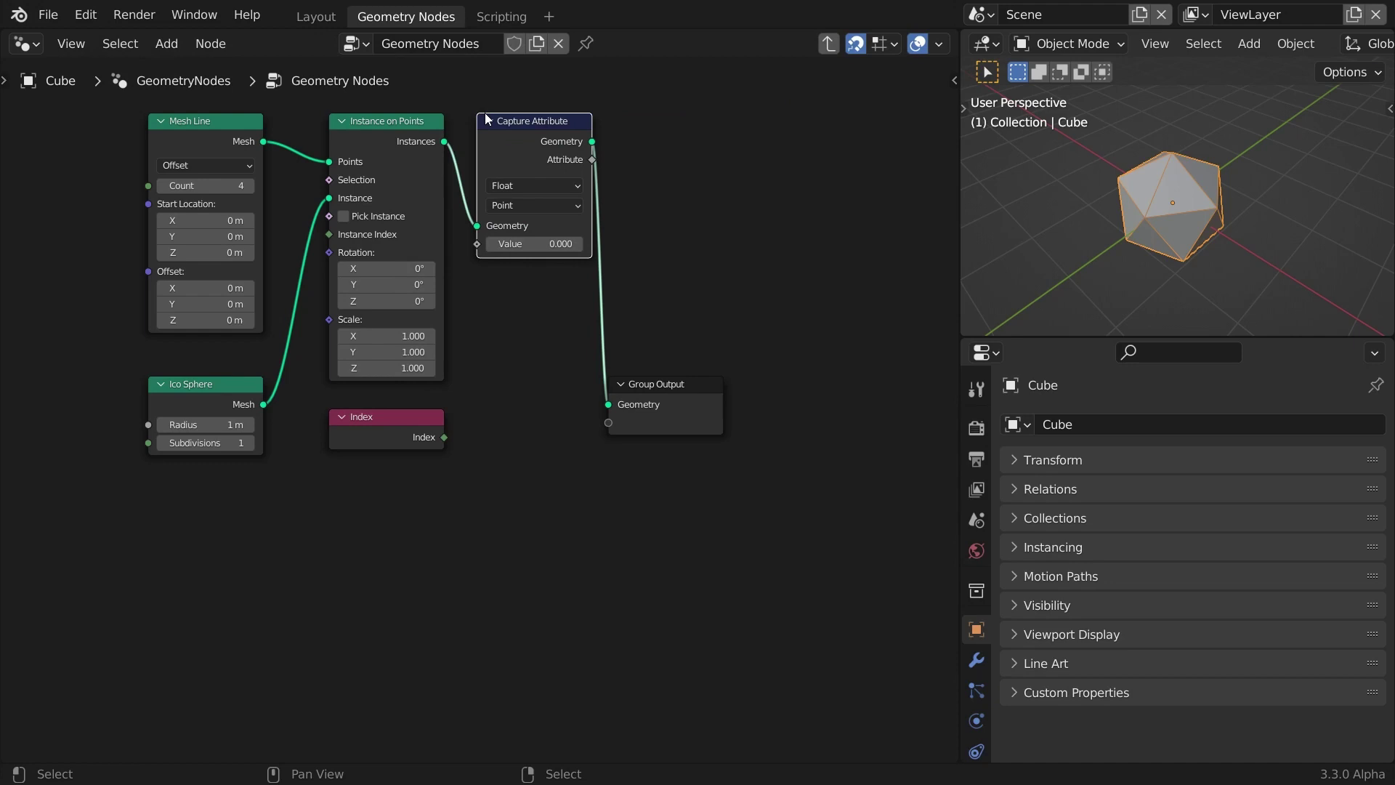
left_click(534, 205)
left_click(538, 313)
left_click_drag(449, 439, 477, 247)
Move the Group Output farther along the tree and insert a Realize Instances node just before it
middle_click_drag(555, 305, 386, 444)
left_click_drag(491, 524, 902, 259)
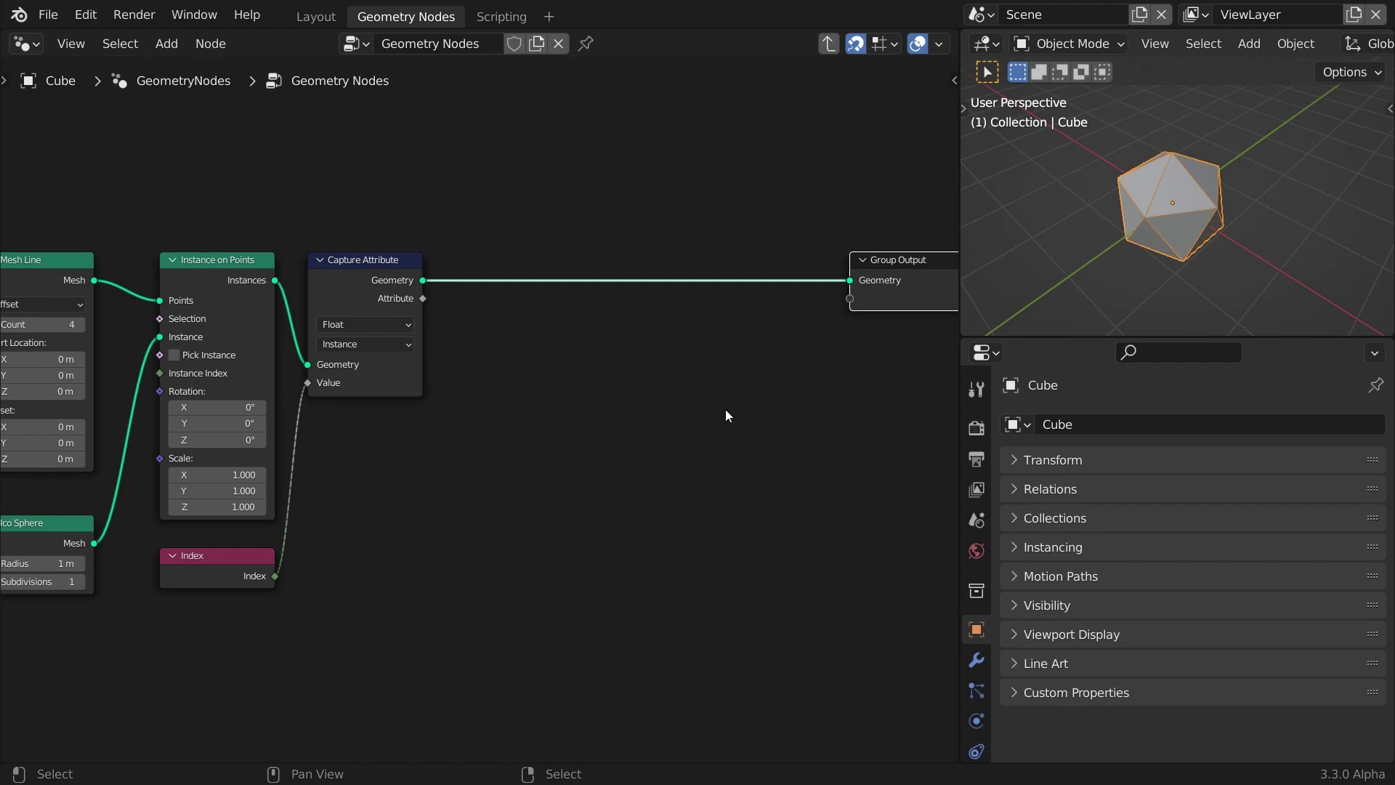
key("shift+a")
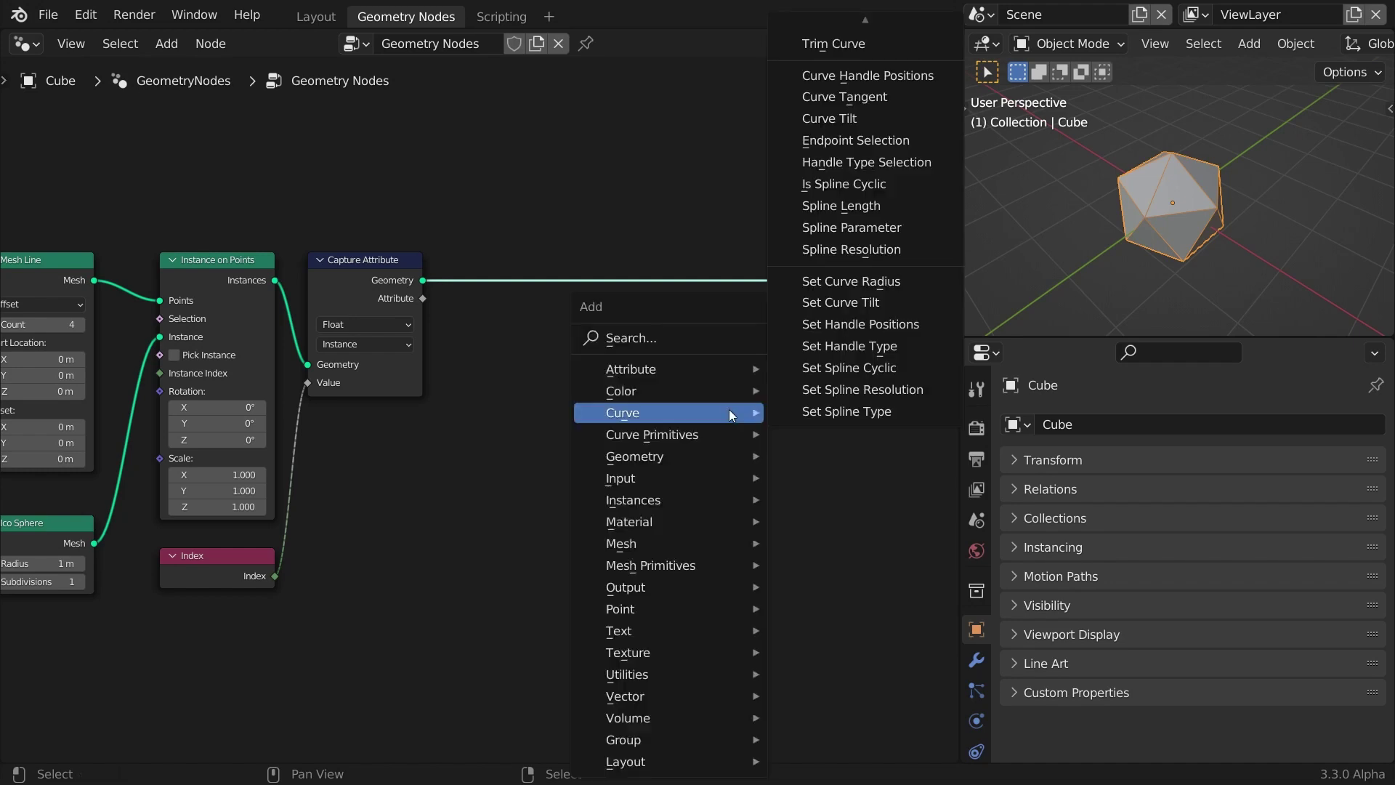
mouse_move(712, 497)
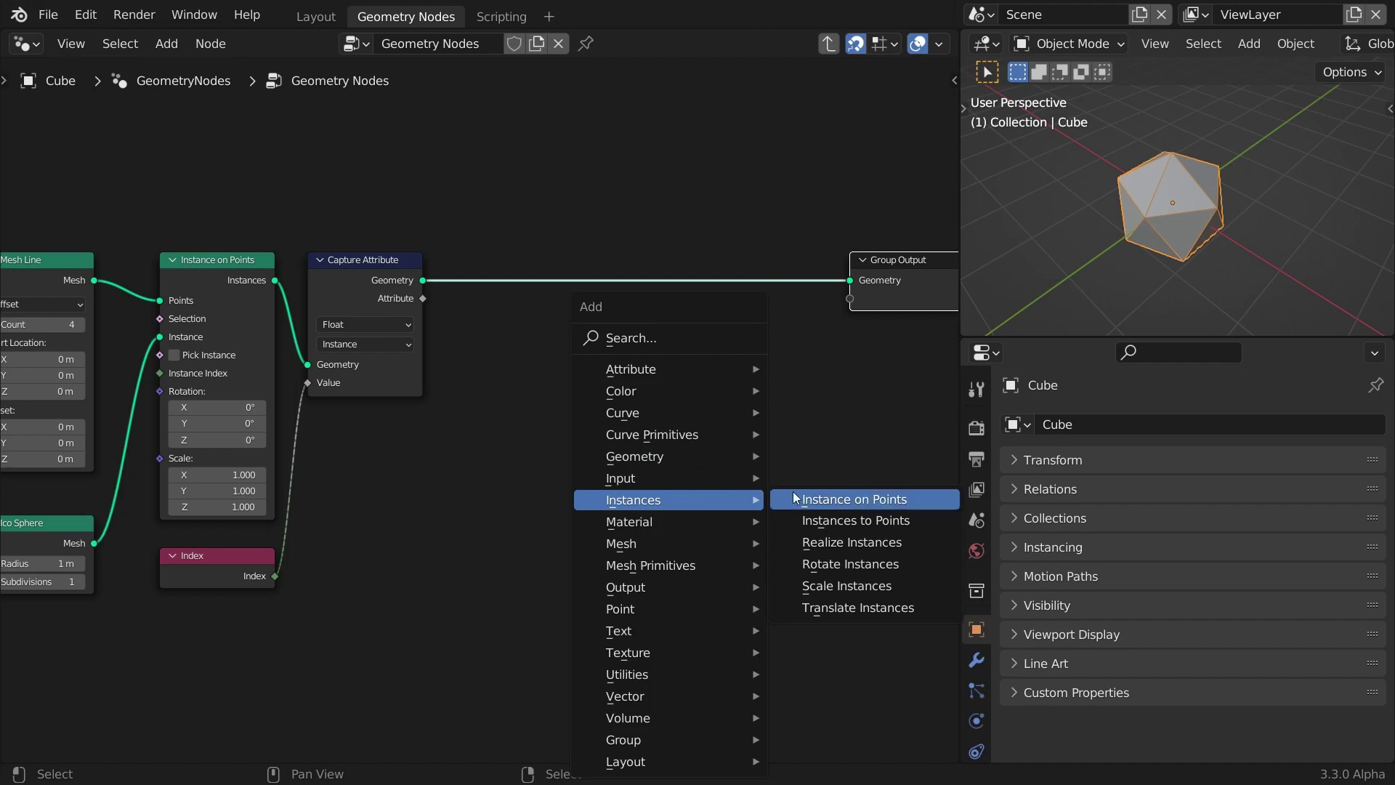
left_click(843, 543)
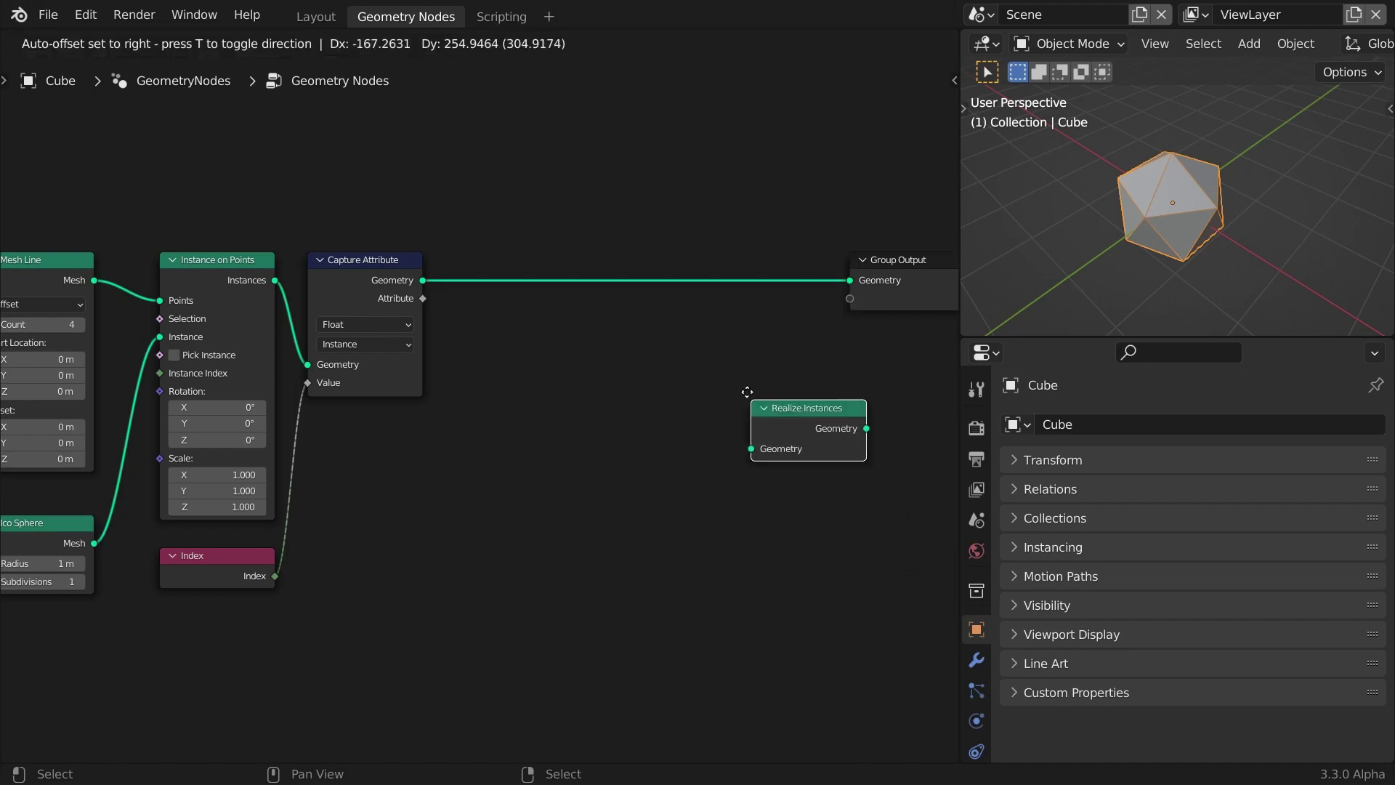
left_click(676, 260)
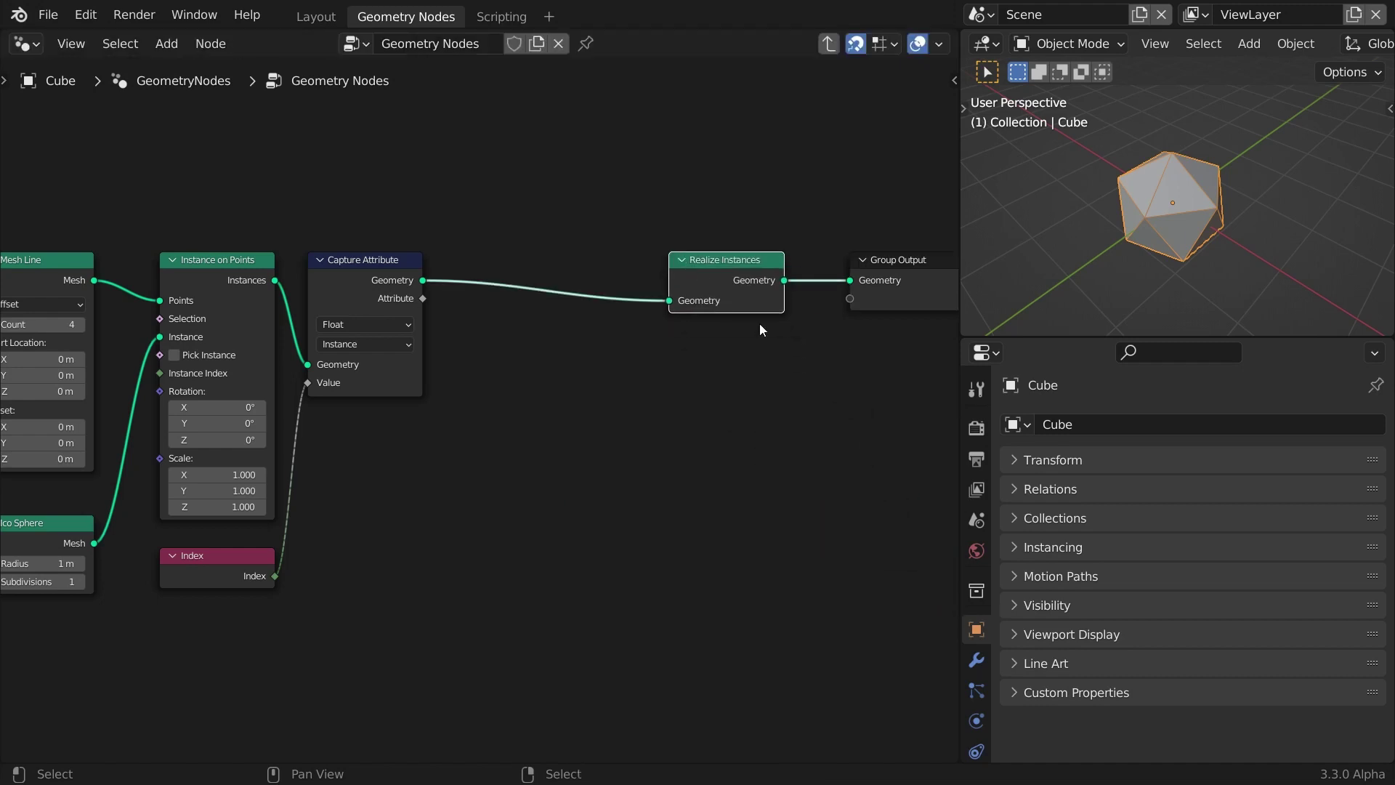
Insert a Split Edges node between Realize Instances and the Group Output
middle_click_drag(865, 383, 569, 377)
key("shift+a")
mouse_move(574, 419)
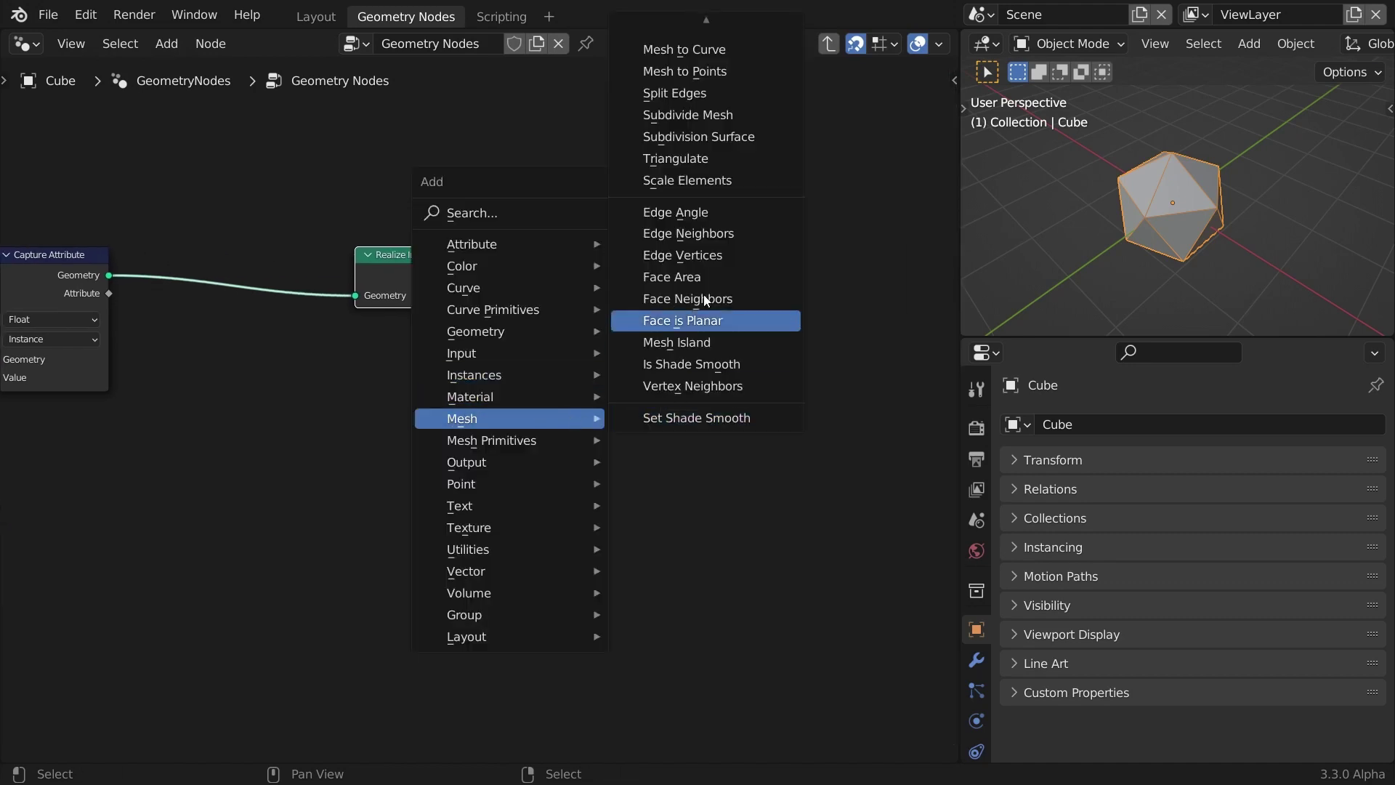
left_click(698, 101)
left_click(495, 253)
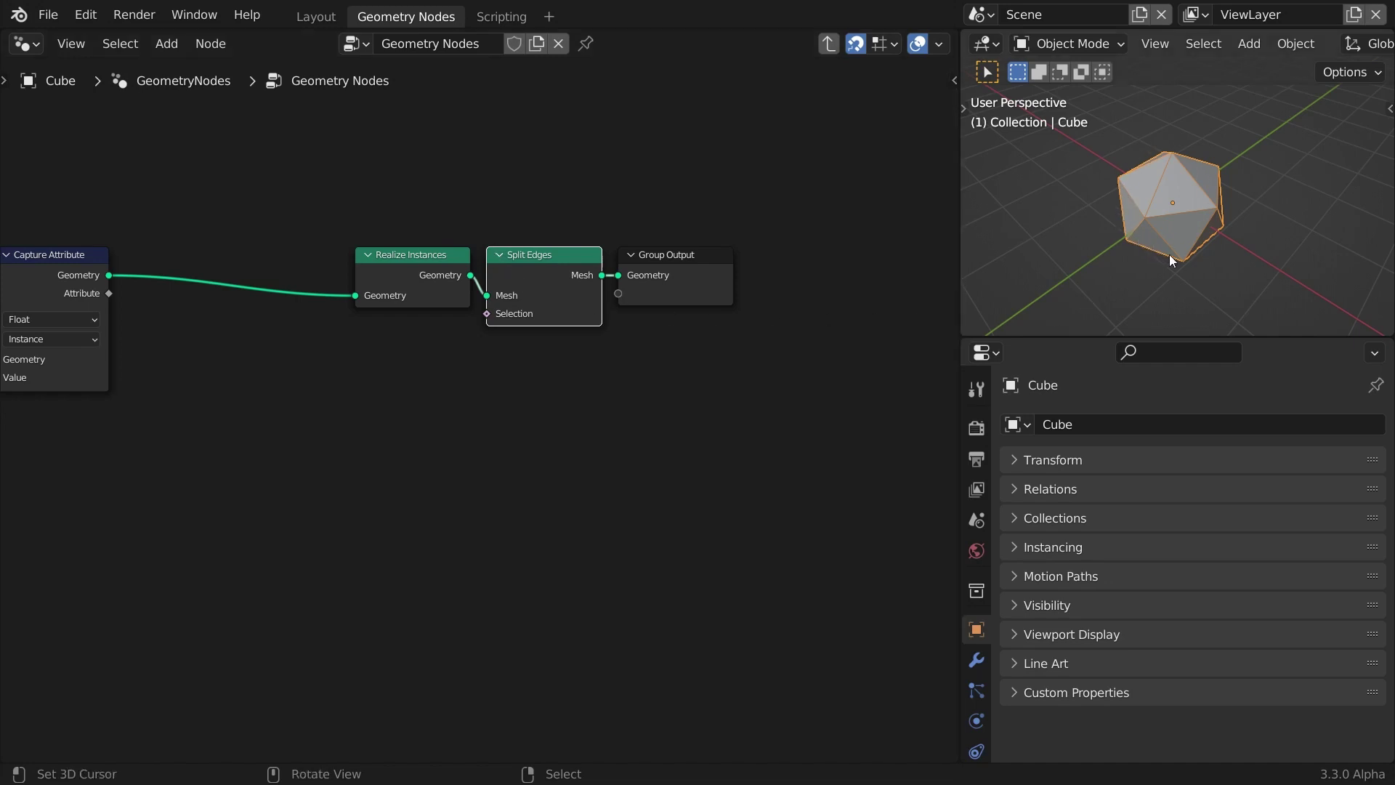
Insert a Scale Elements node between Split Edges and the Group Output
middle_click_drag(316, 440, 647, 438)
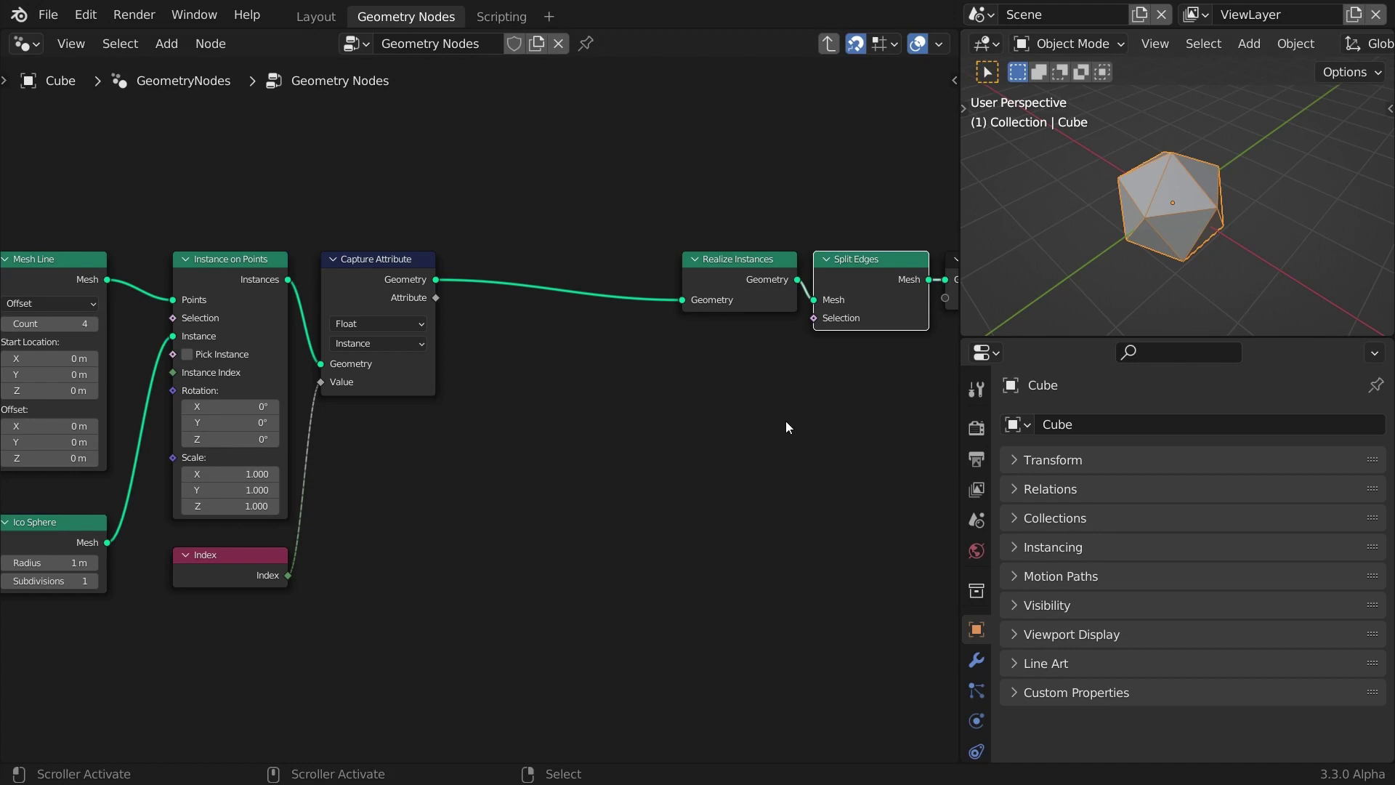
middle_click_drag(888, 414, 605, 412)
key("shift+a")
mouse_move(603, 412)
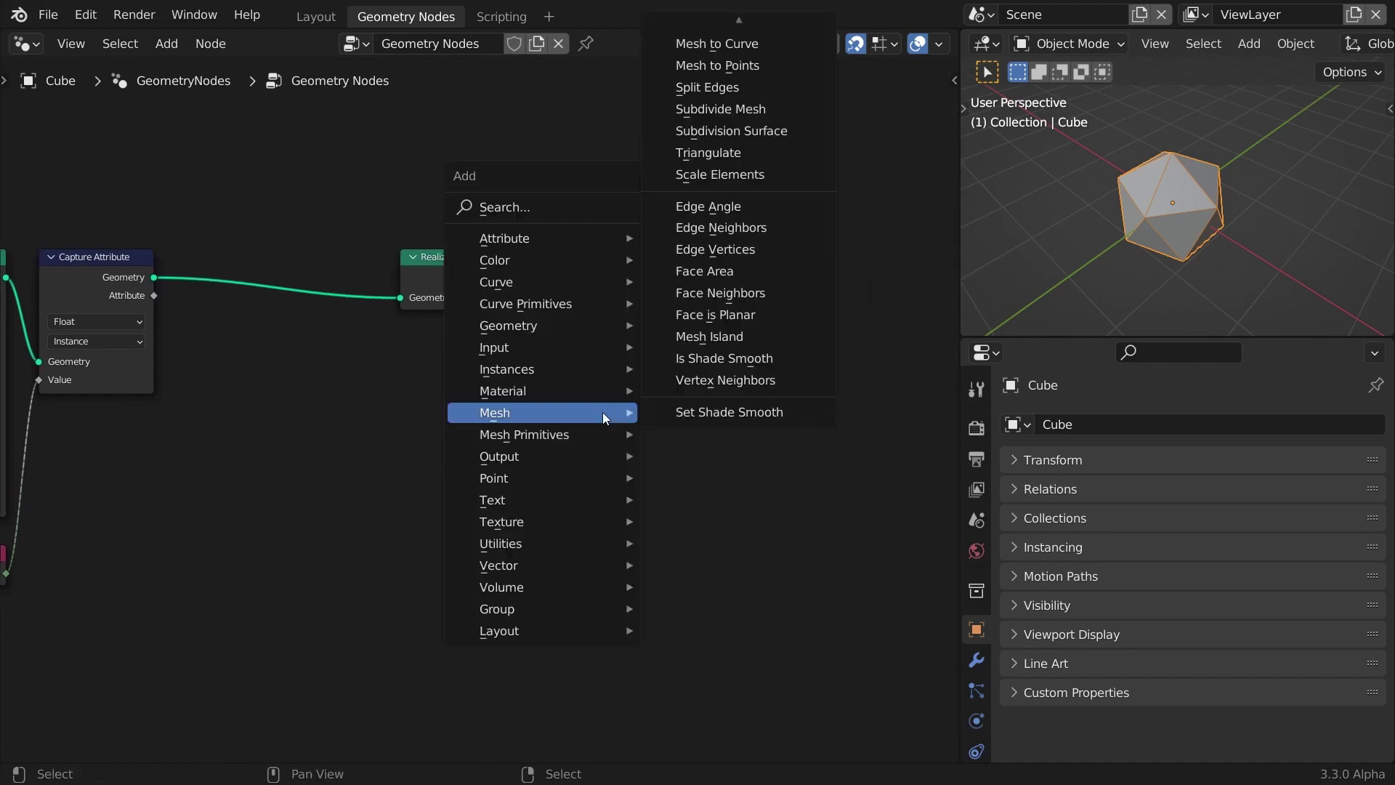
left_click(788, 176)
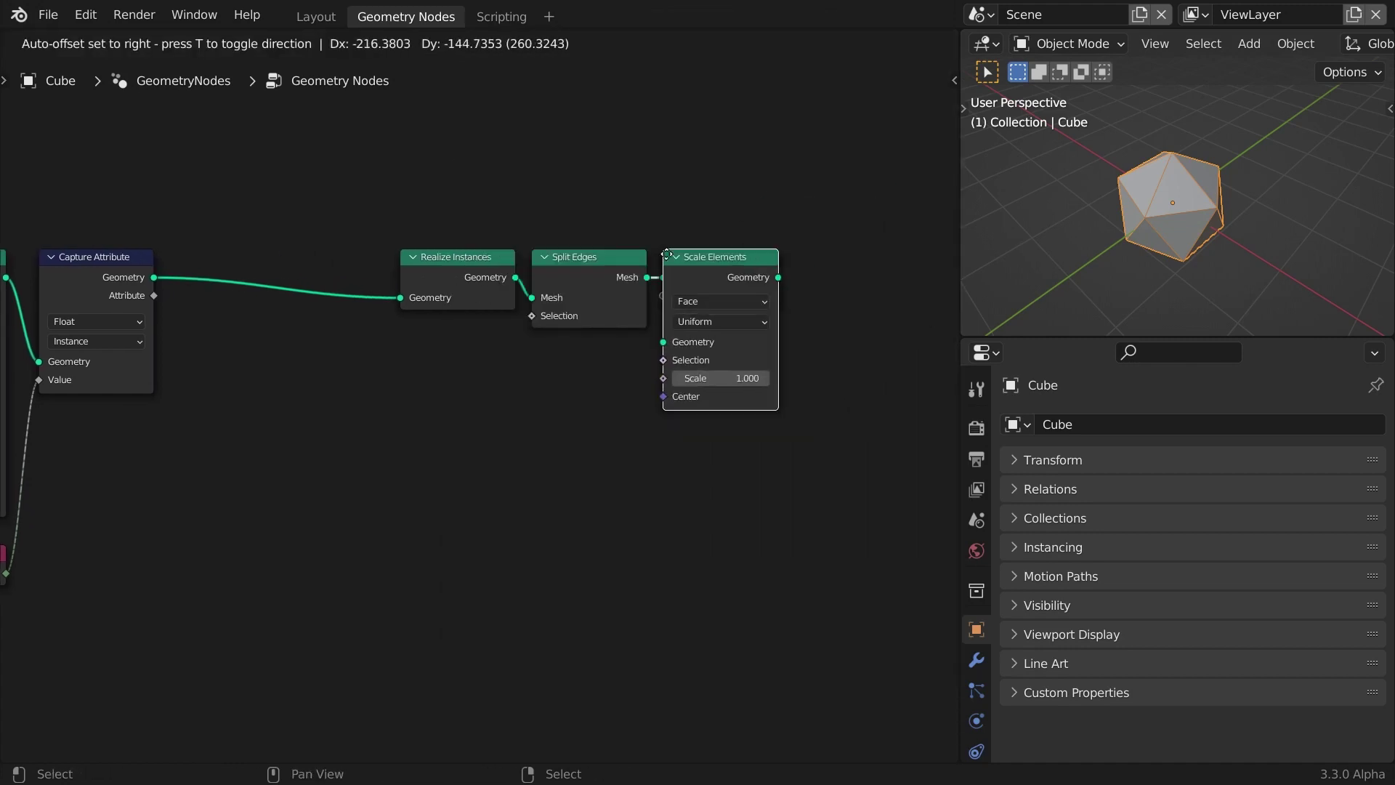
left_click(658, 252)
Pull a link from Capture Attribute's Attribute output to a new Reroute placed below the node
middle_click_drag(248, 508, 333, 486)
left_click_drag(249, 284, 330, 559)
type("rer")
key("Return")
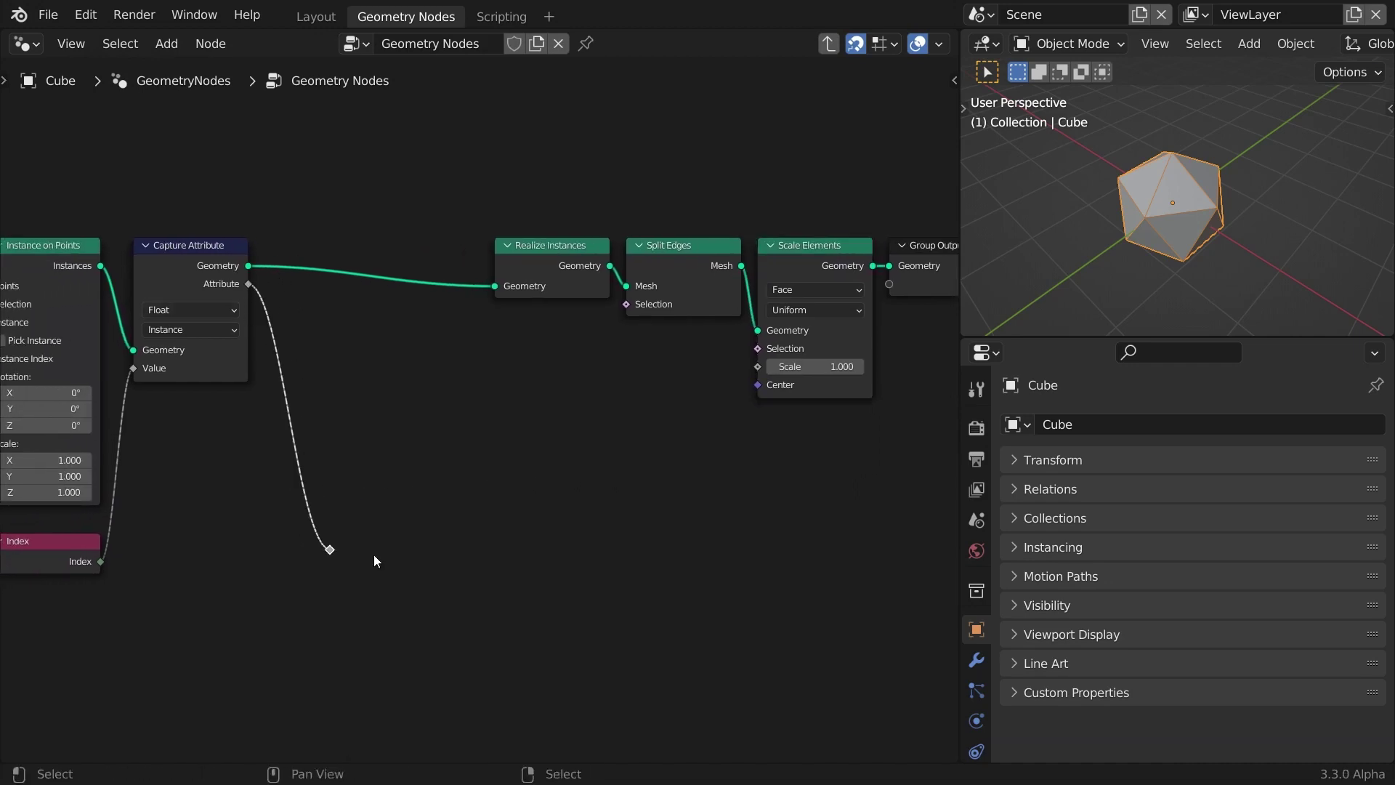
Add a Math node below Split Edges and set its operation to Divide
key("shift+a")
mouse_move(550, 674)
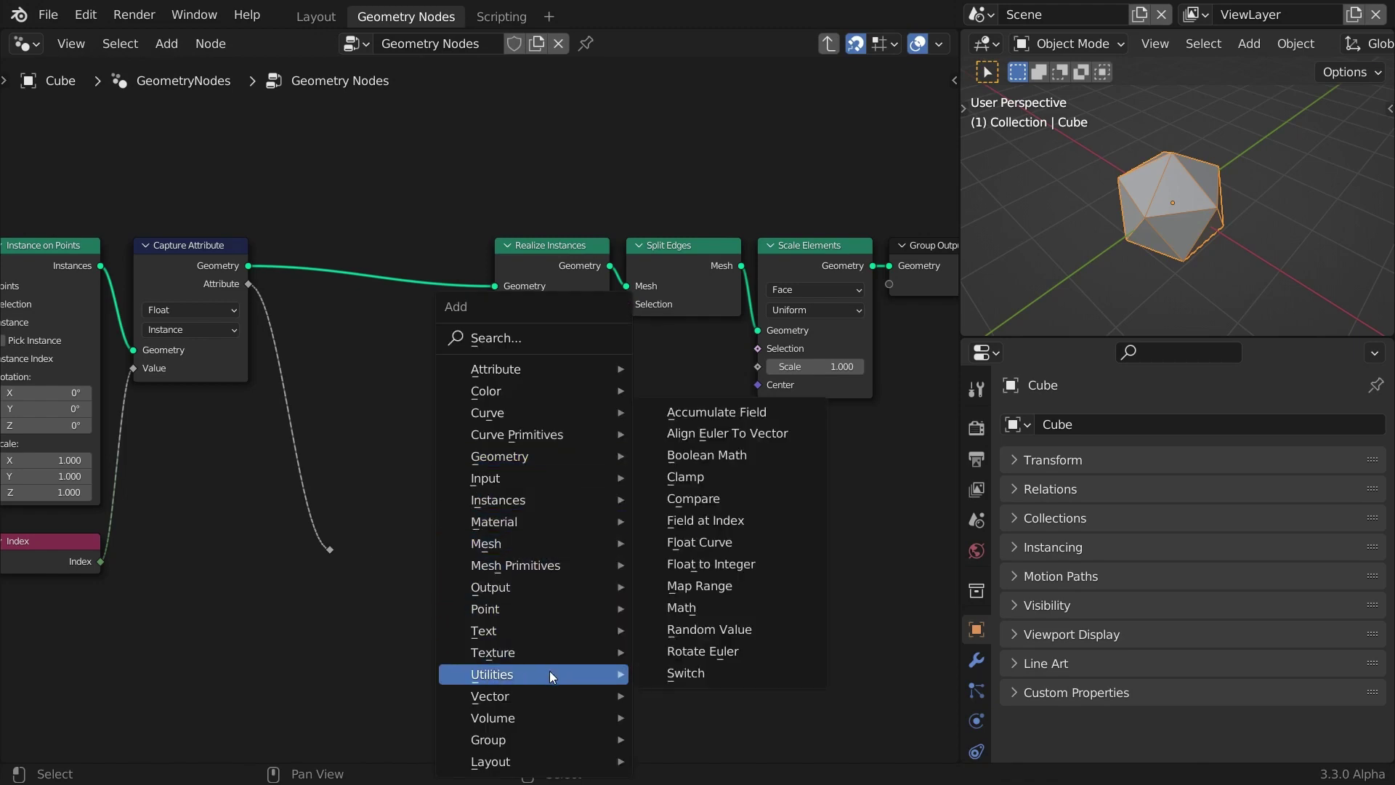
left_click(704, 607)
left_click(635, 394)
left_click(645, 404)
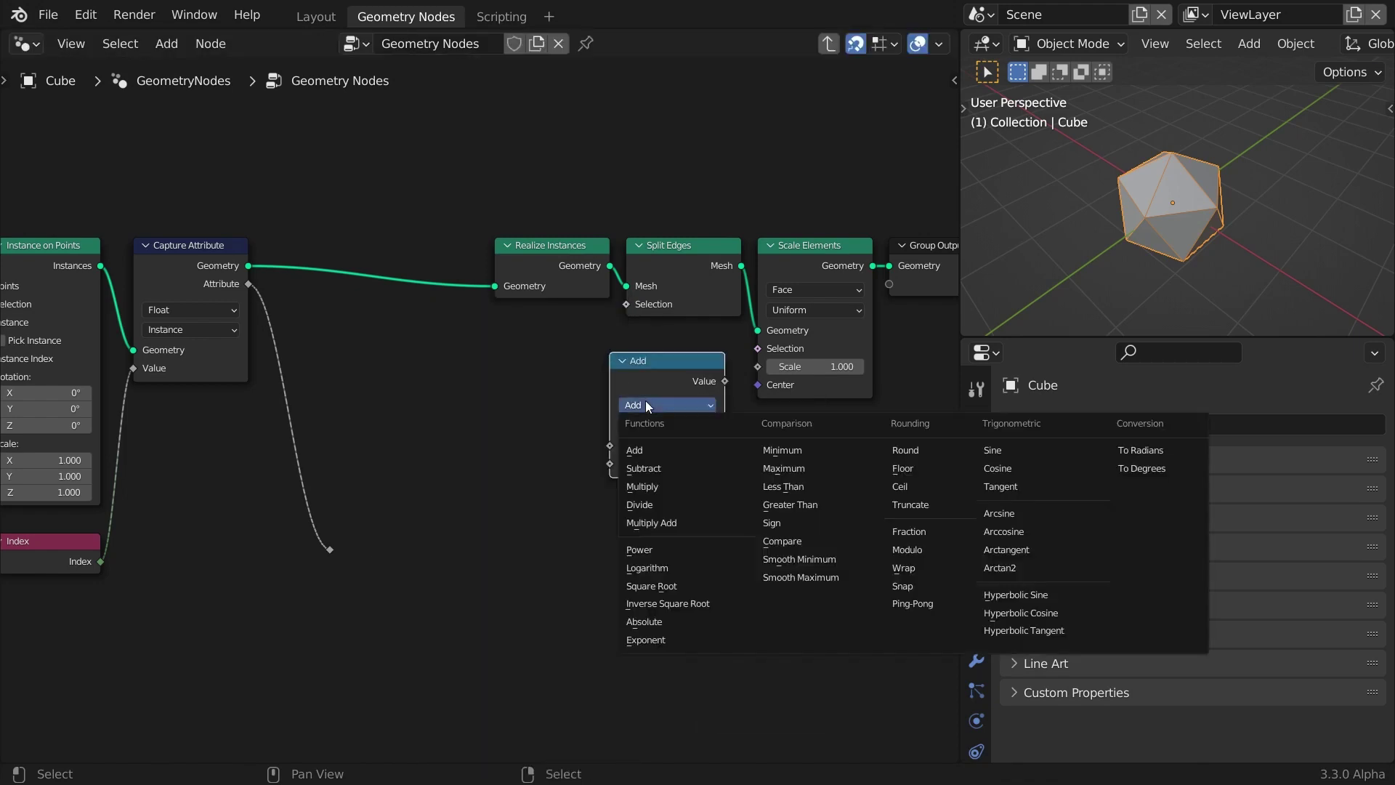
left_click(648, 506)
Add an Attribute Statistic node beside Divide, feed it the Capture Attribute geometry and set its domain to Instance
key("shift+a")
mouse_move(422, 107)
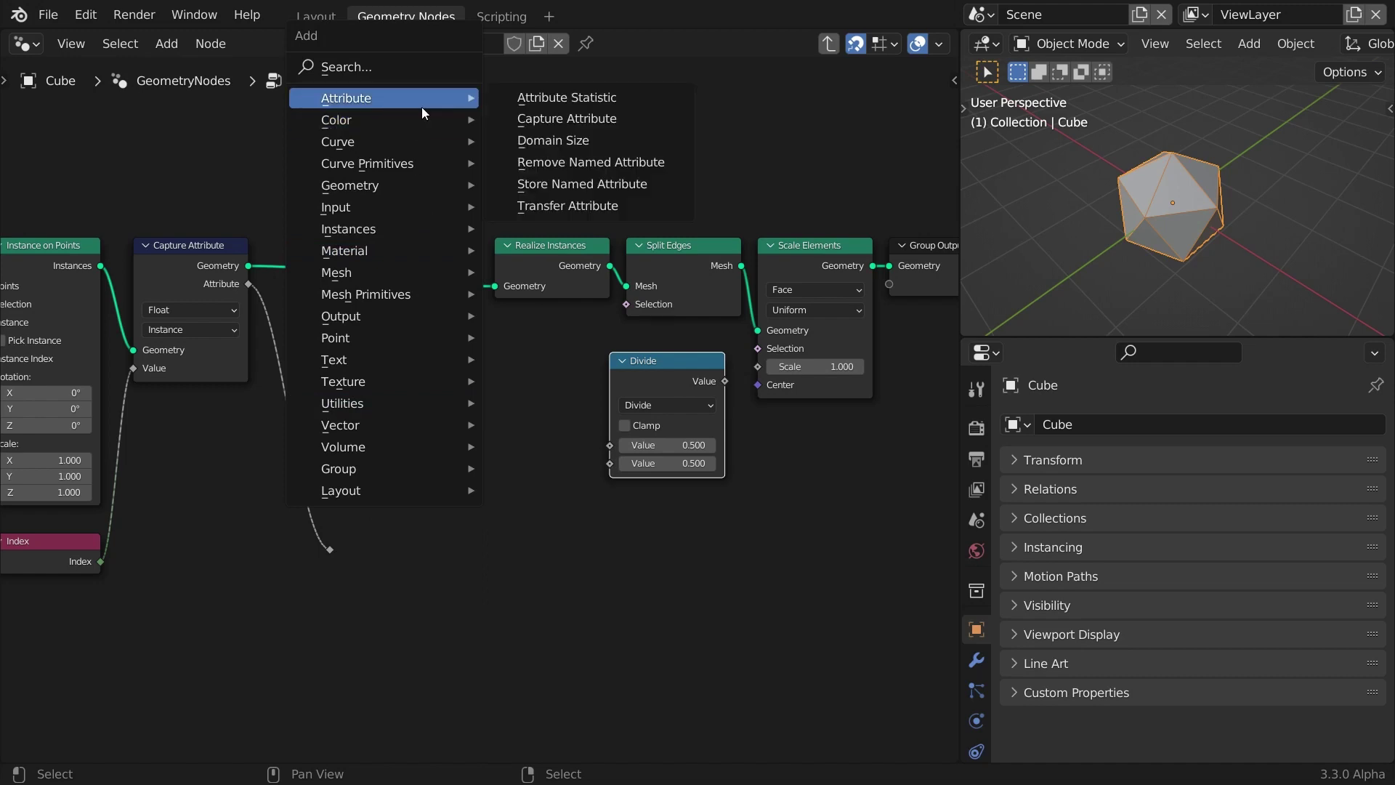
left_click(594, 96)
left_click(459, 354)
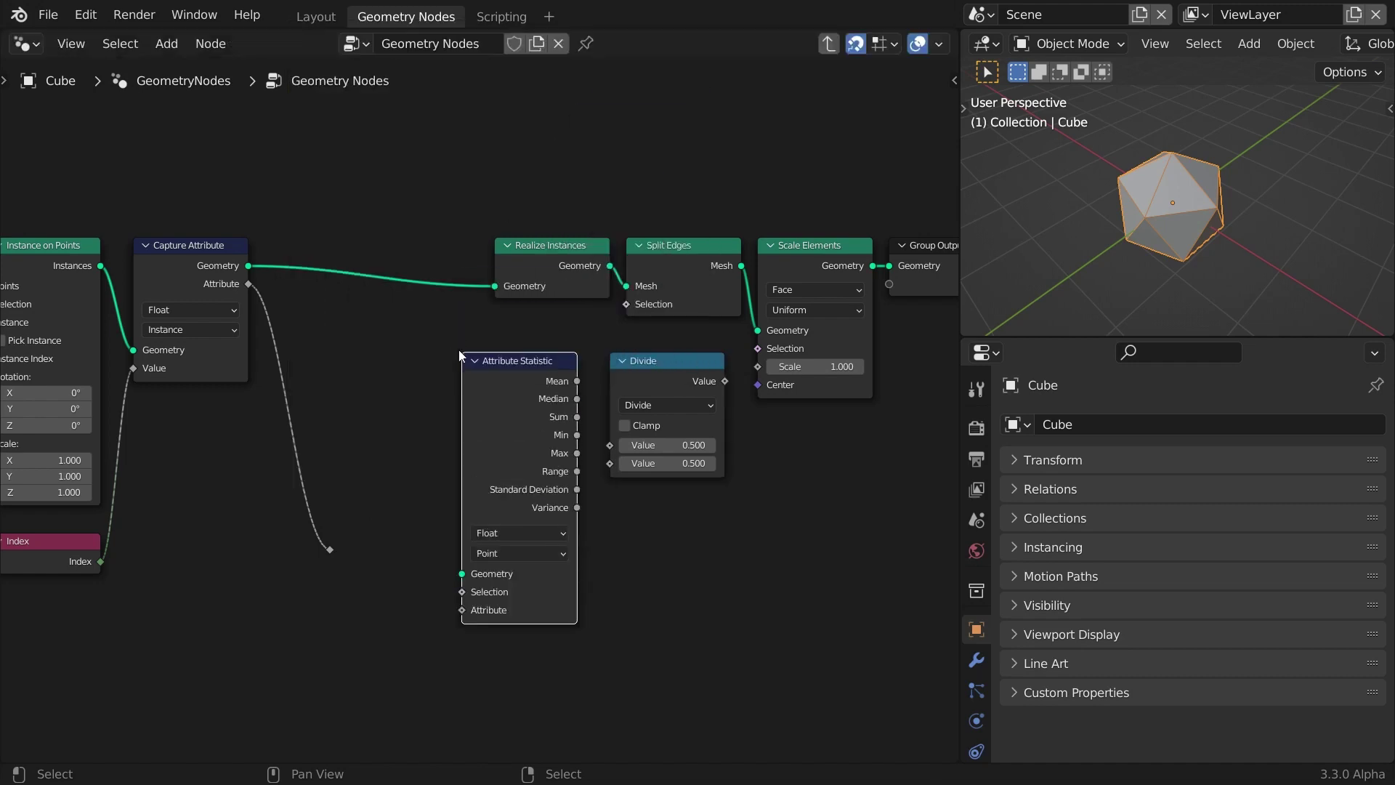
left_click_drag(248, 266, 462, 573)
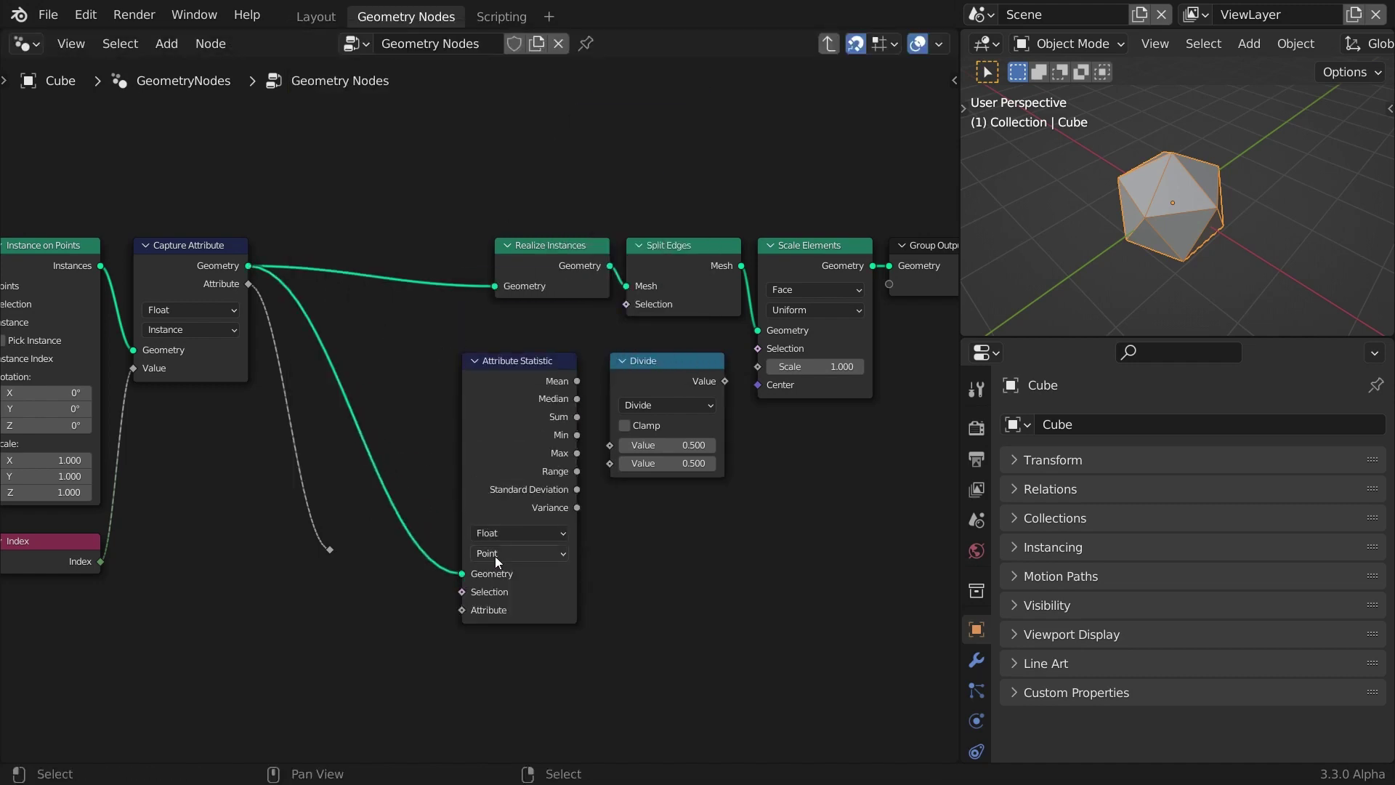
left_click(509, 552)
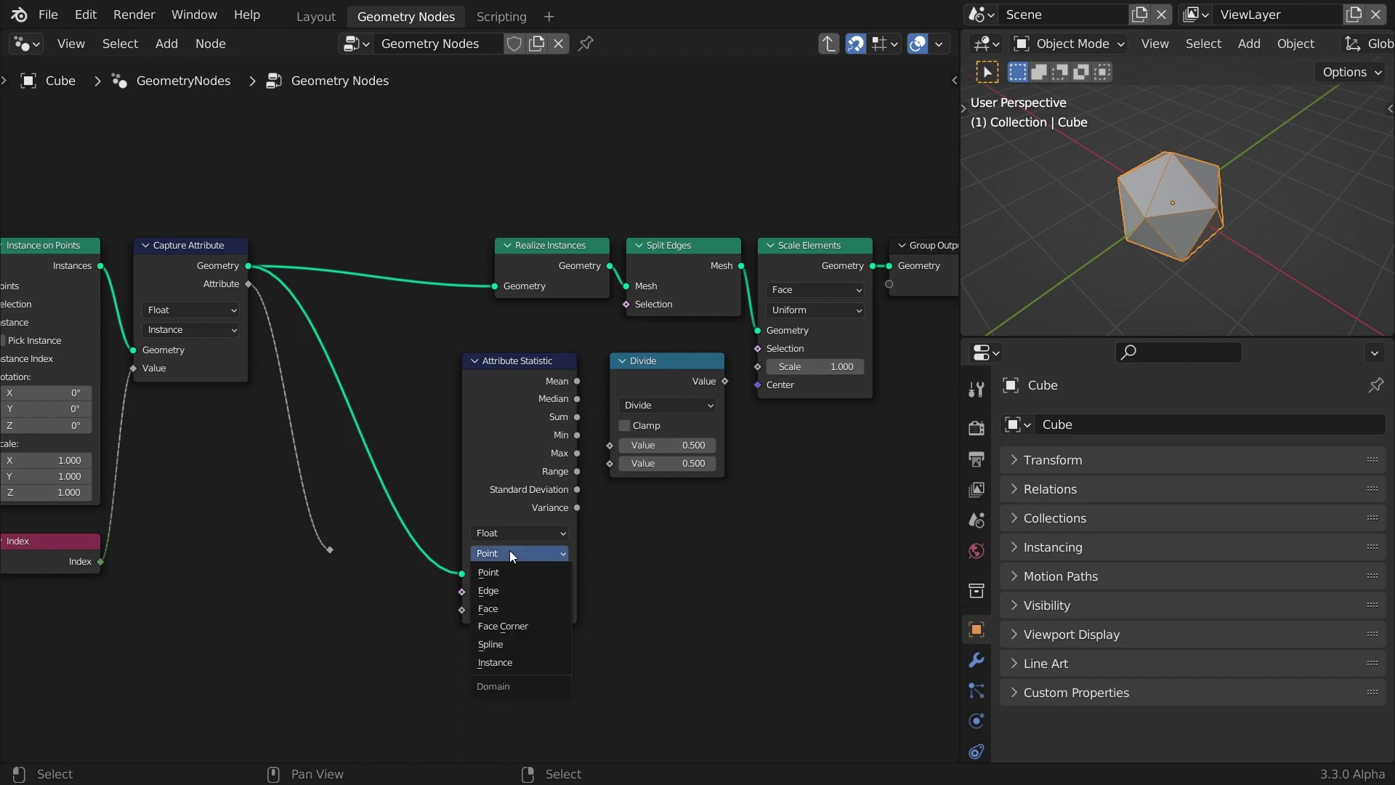
left_click(517, 661)
Link Attribute Statistic's Max to Divide's second value and the reroute to its Attribute input, and hide its unused sockets
left_click_drag(577, 452, 609, 463)
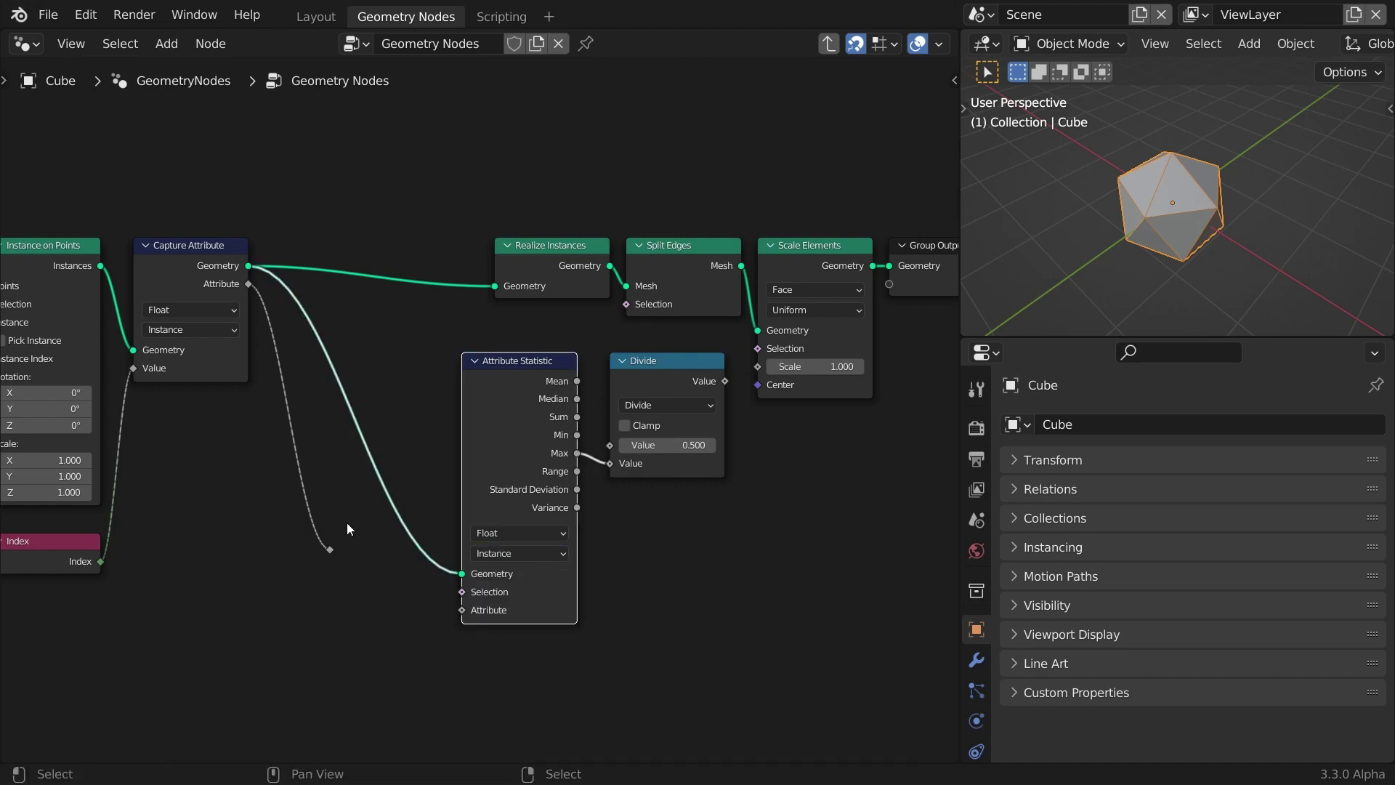
left_click_drag(331, 550, 462, 610)
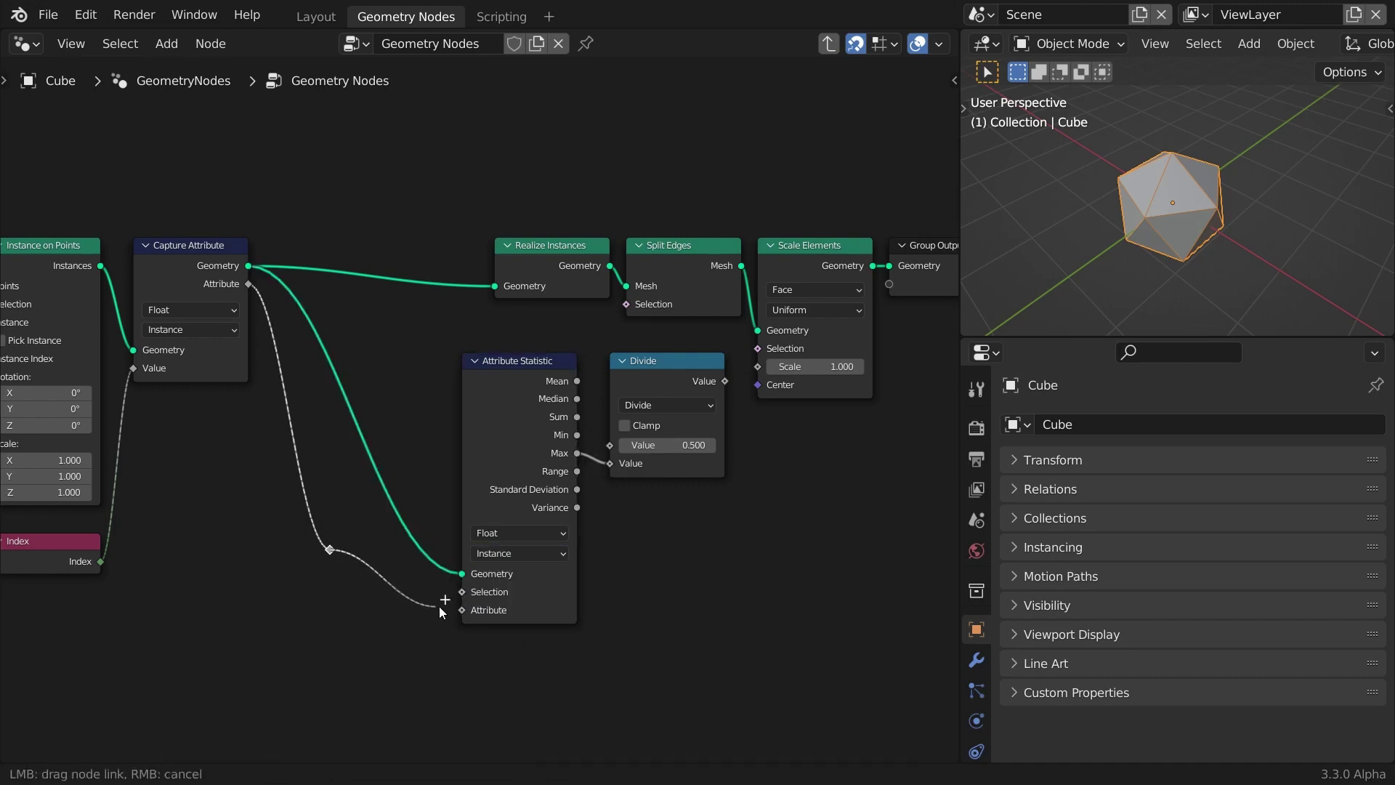
left_click(523, 367)
key("ctrl+h")
Route the captured attribute through a second Reroute into Divide's first value and link Divide's result to the Scale Elements Scale
left_click_drag(330, 549, 617, 446)
type("re")
key("Return")
left_click(548, 574)
left_click_drag(724, 383, 757, 367)
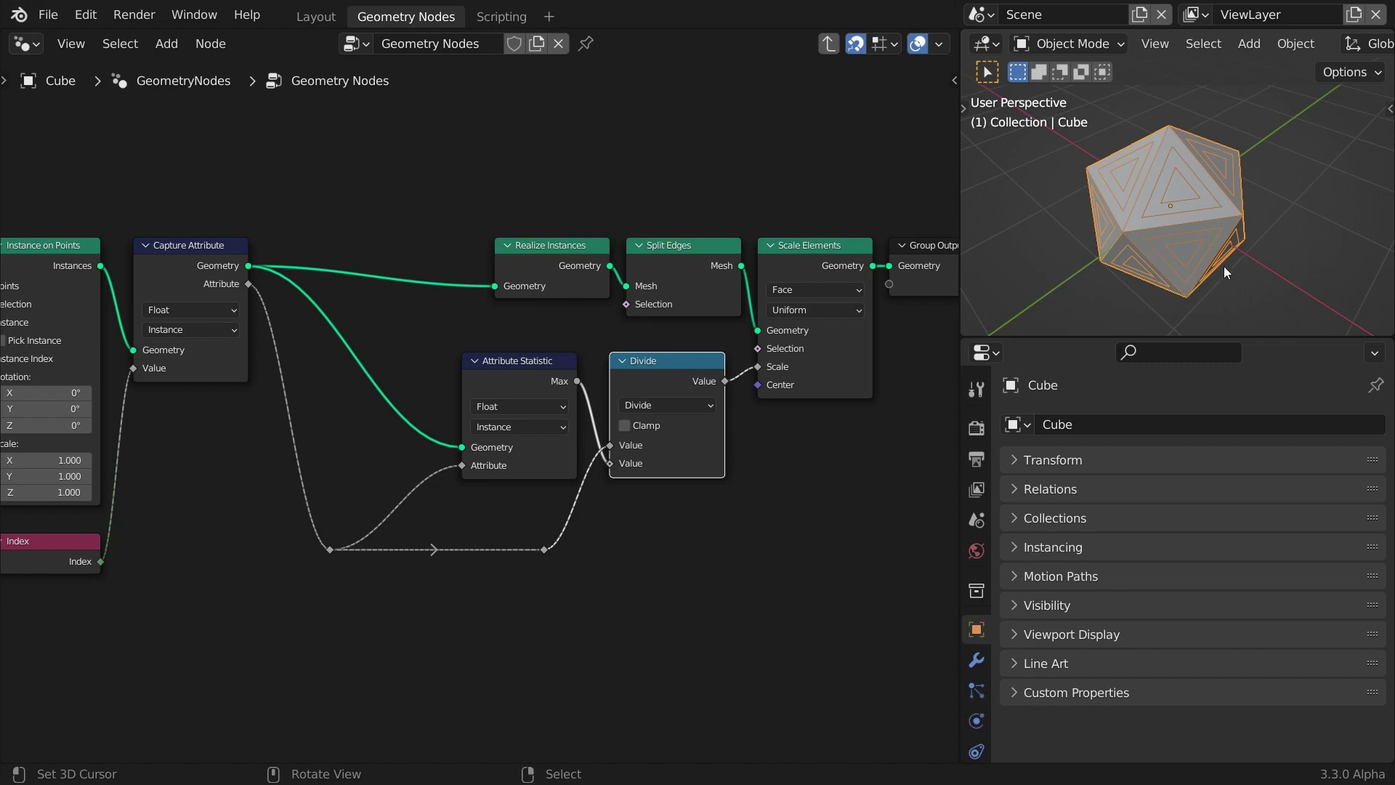
Move the Group Output farther along the tree and insert a Delete Geometry node after Scale Elements
middle_click_drag(858, 454, 369, 458)
left_click_drag(430, 249, 873, 253)
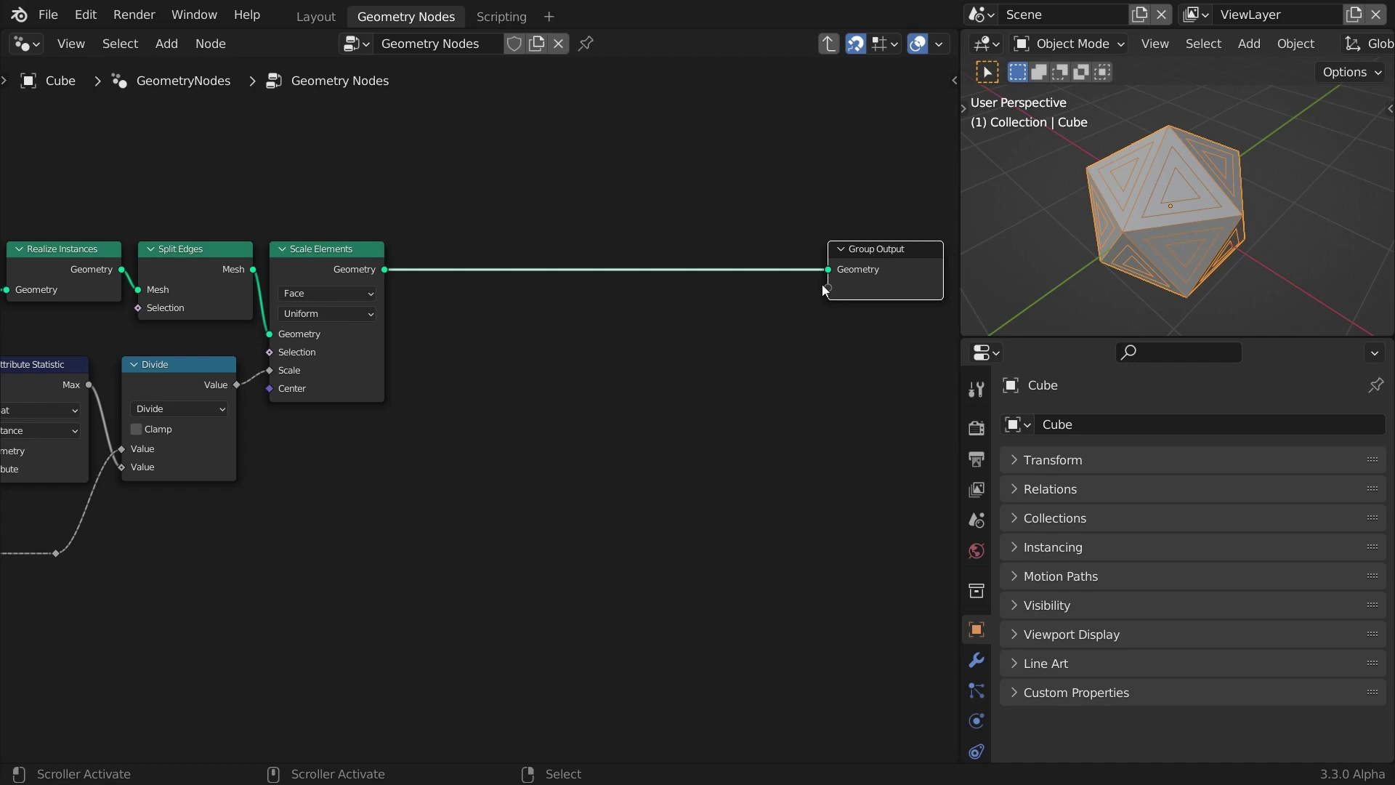
key("shift+a")
mouse_move(556, 461)
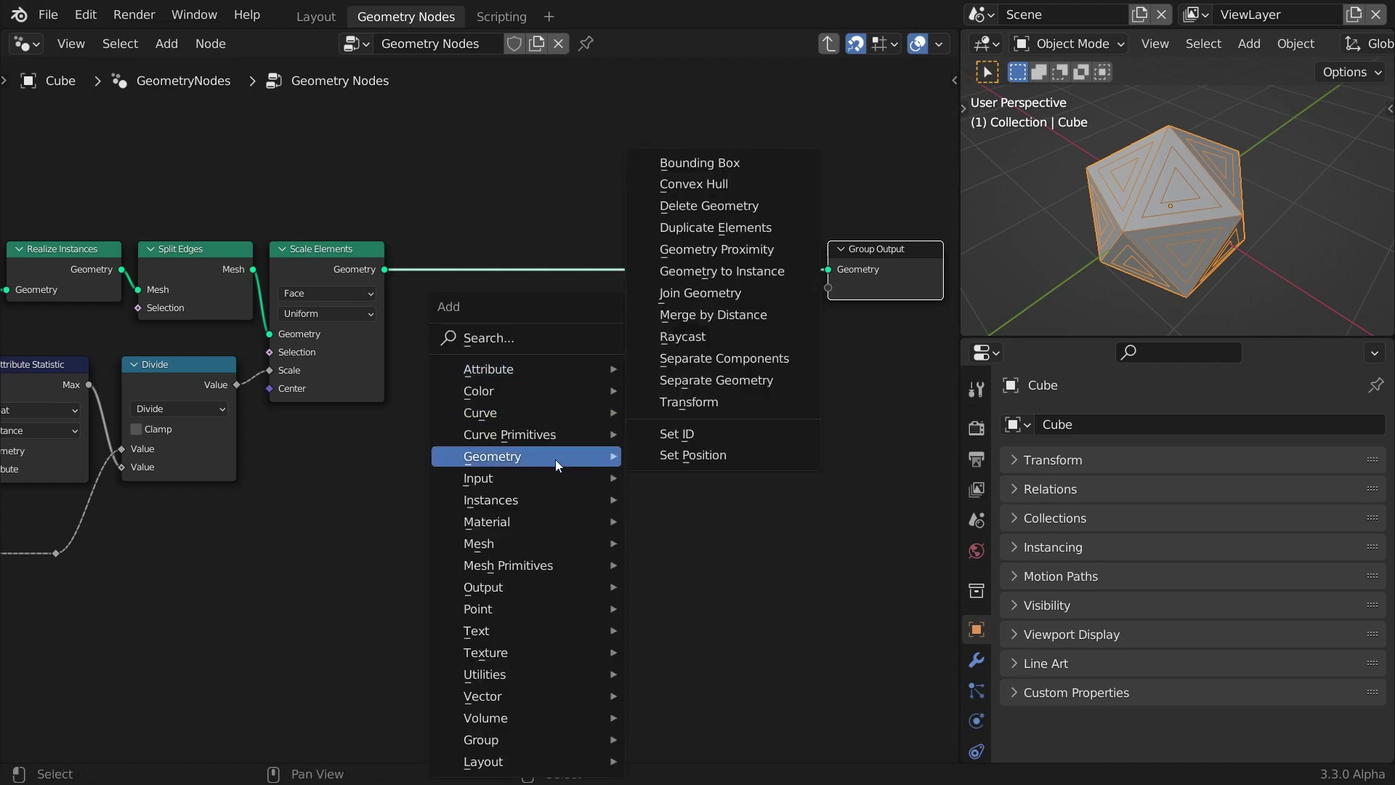
left_click(694, 206)
left_click(409, 236)
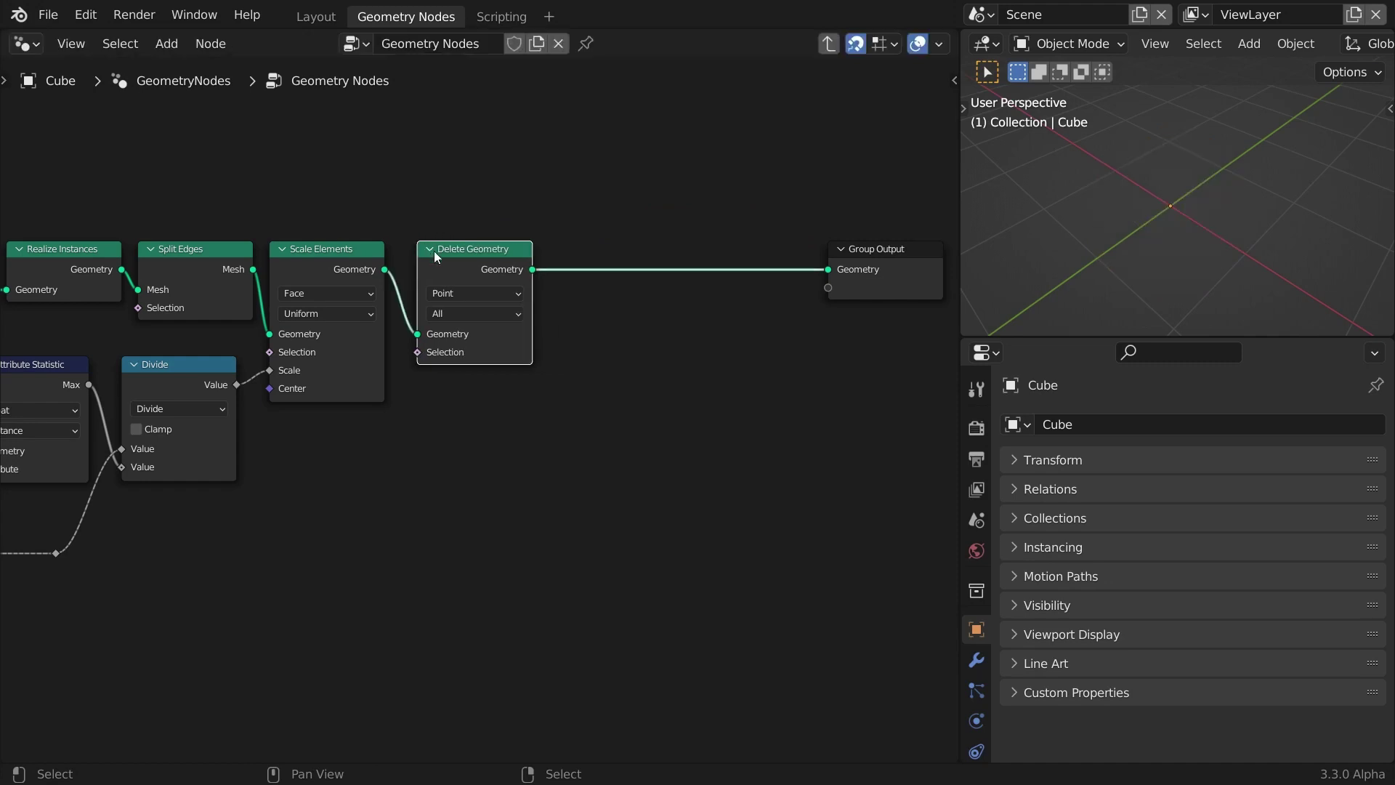
Set the Delete Geometry node's domain to Face and its mode to Only Faces
left_click(476, 293)
left_click(478, 351)
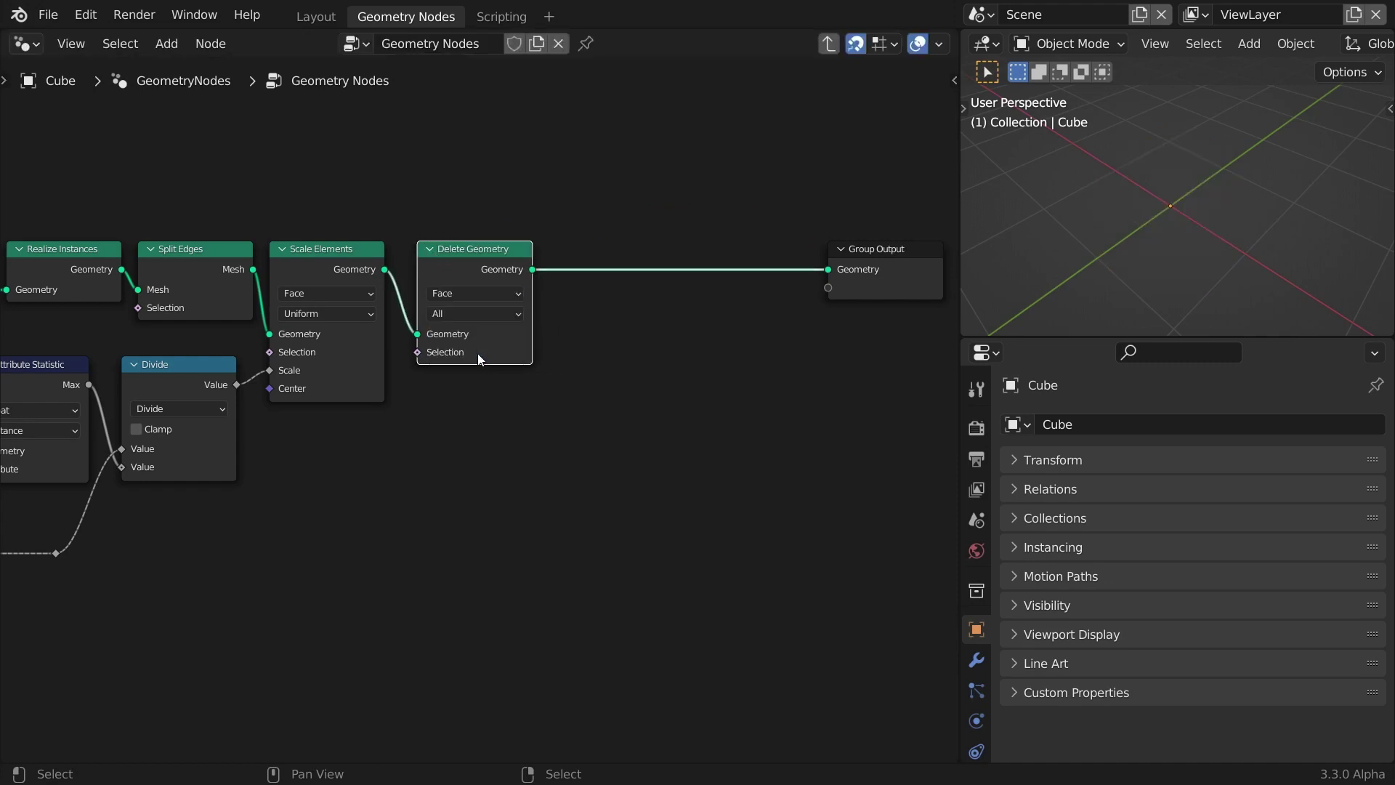
left_click(486, 314)
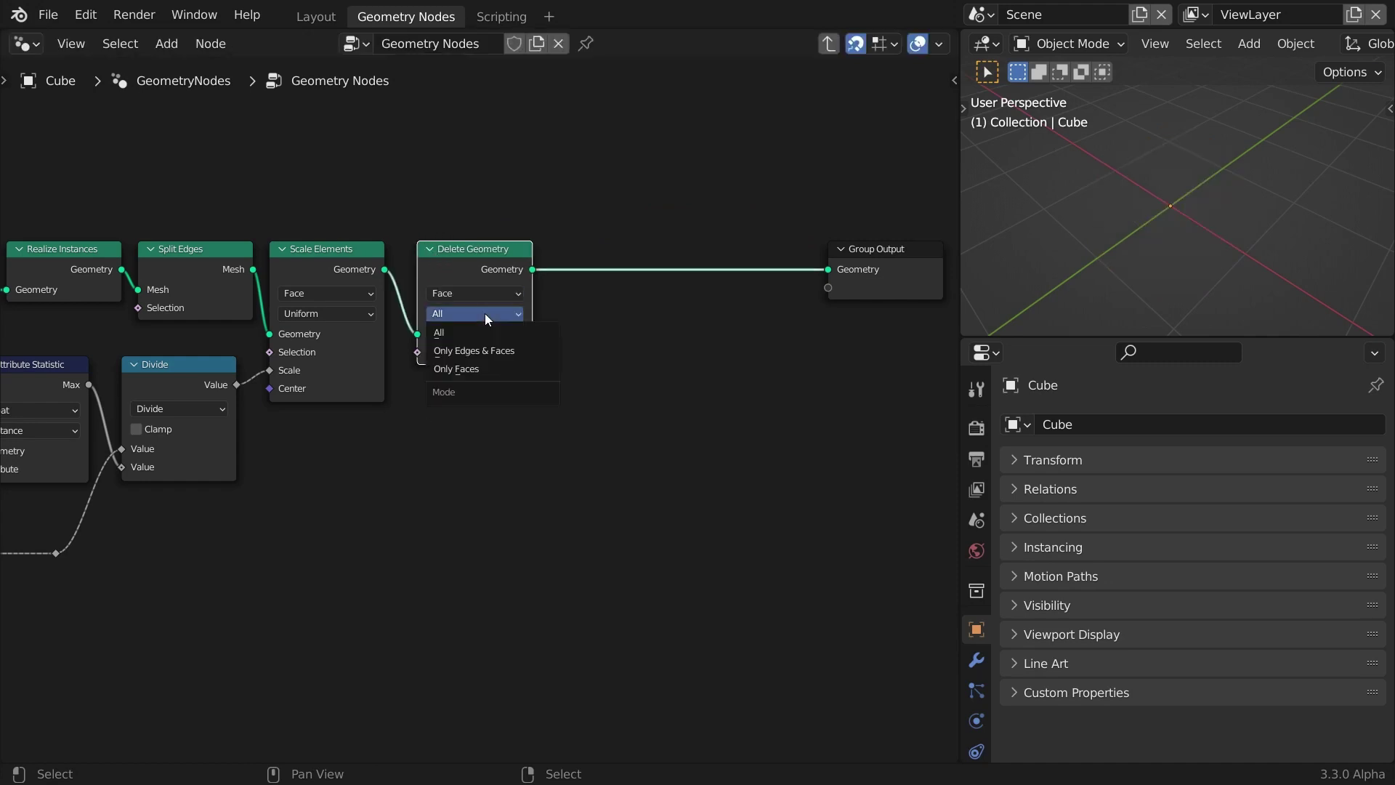
left_click(486, 365)
Insert an Extrude Mesh node before the Group Output and set its mode to Edges
key("shift+a")
mouse_move(669, 497)
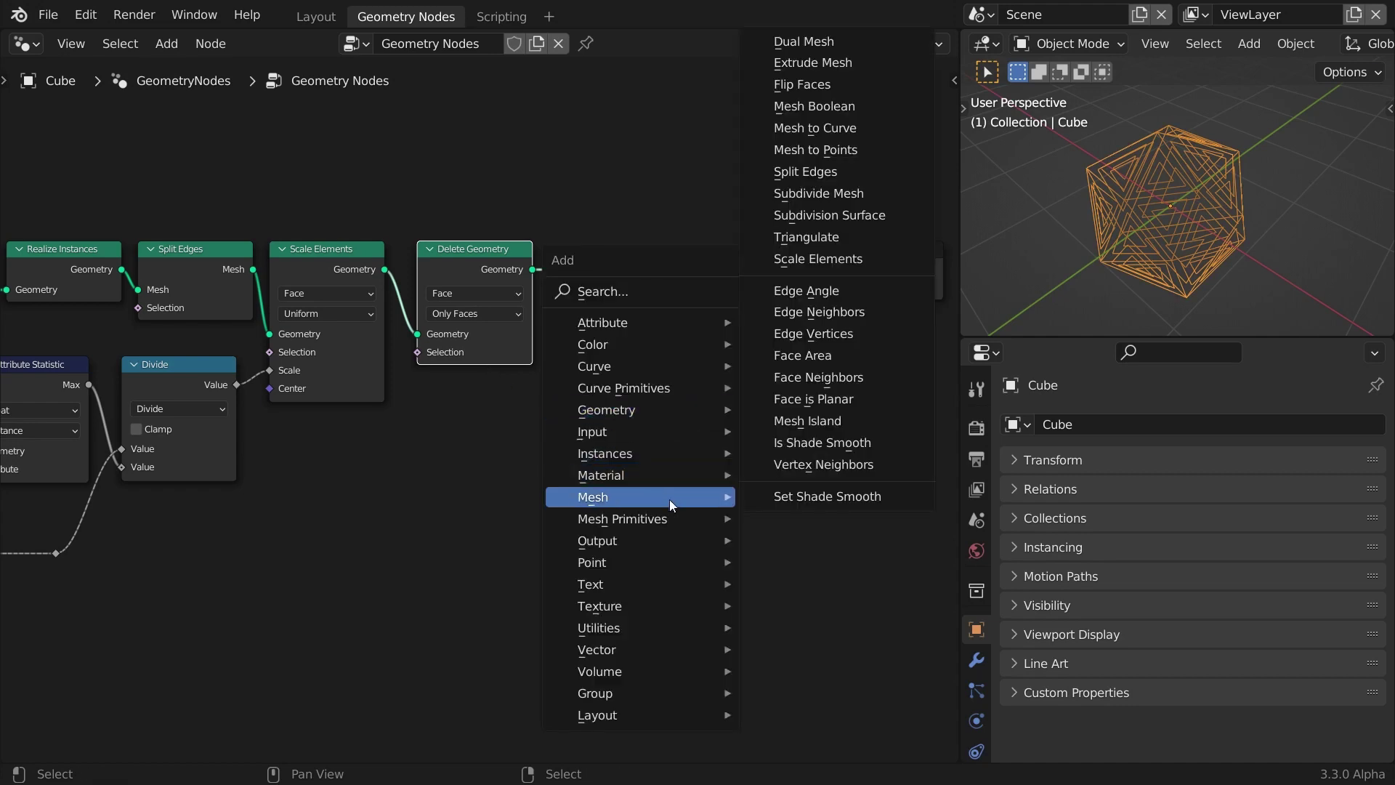
left_click(809, 63)
left_click(750, 243)
left_click(709, 423)
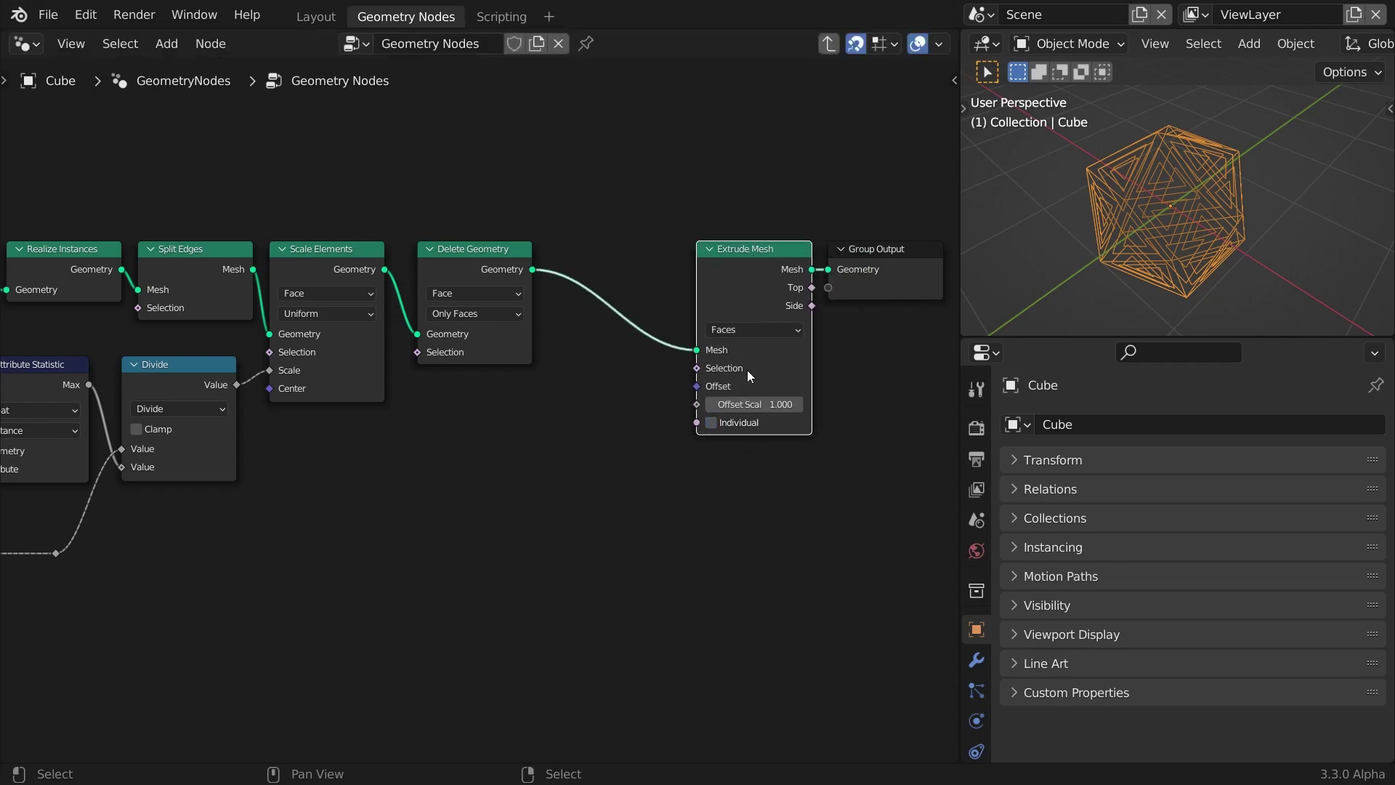
left_click(763, 331)
left_click(760, 369)
Set the Extrude Mesh node's Offset Scale to 0
left_click_drag(757, 405, 643, 405, "shift")
right_click(767, 403)
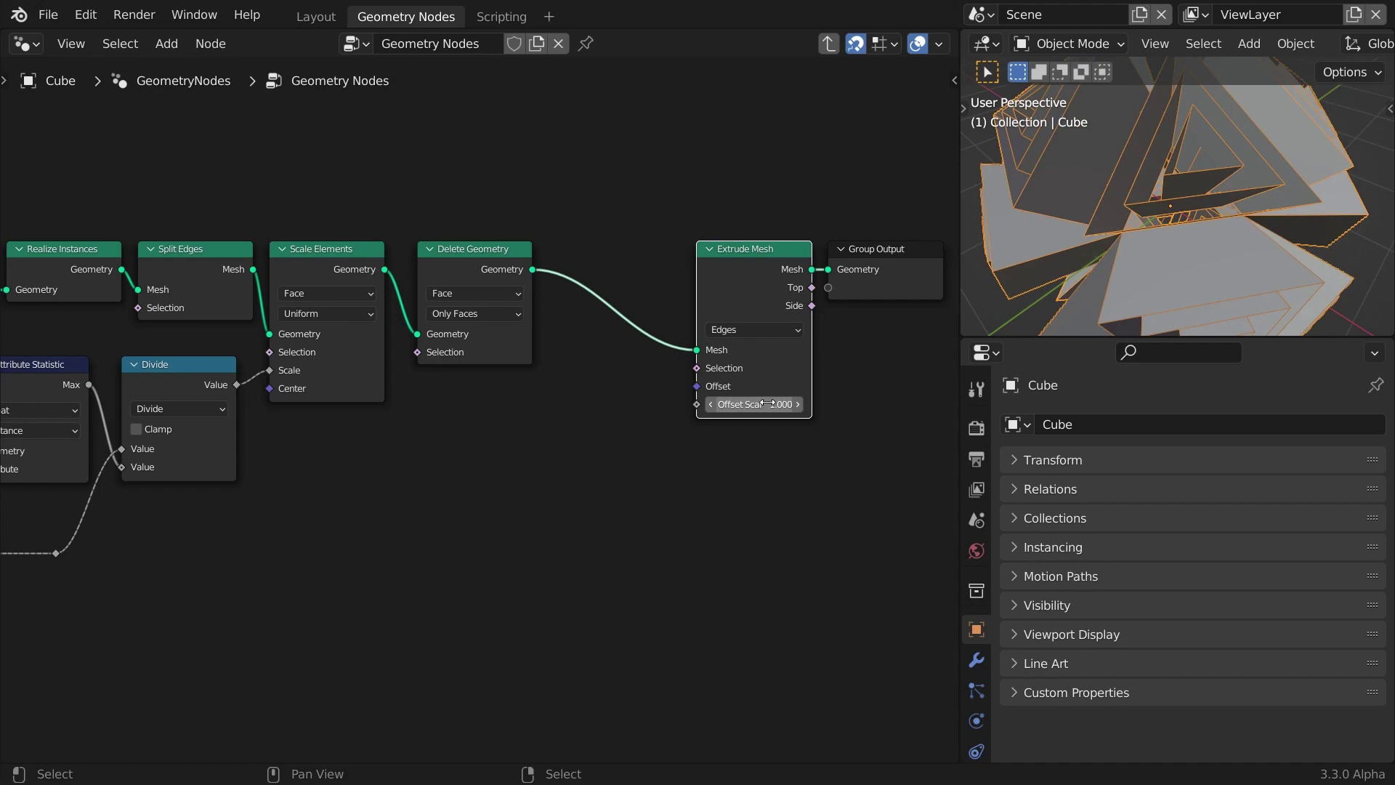
left_click(767, 403)
type("0")
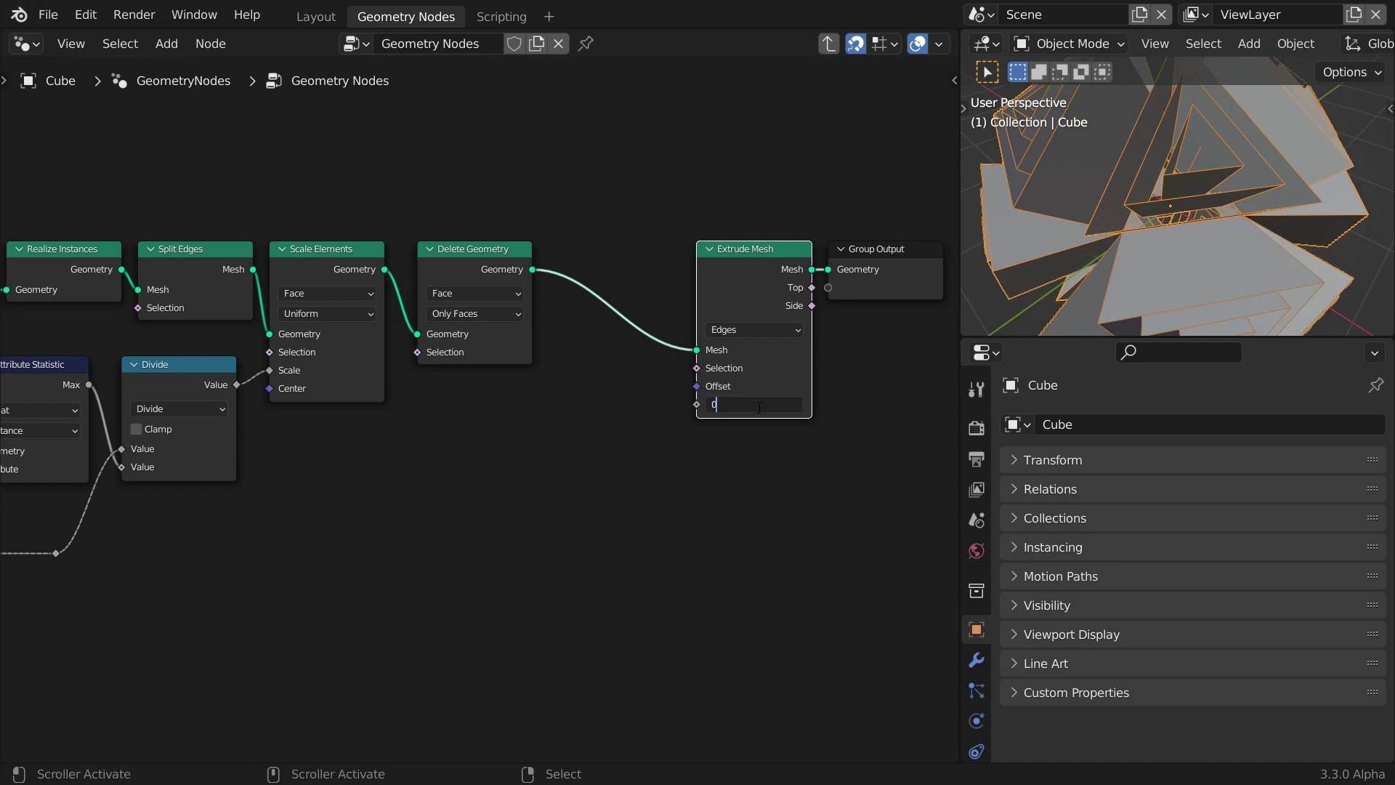
key("Return")
Insert a second Scale Elements node between Extrude Mesh and Group Output and set its domain to Edge
middle_click_drag(877, 399, 637, 387)
key("shift+a")
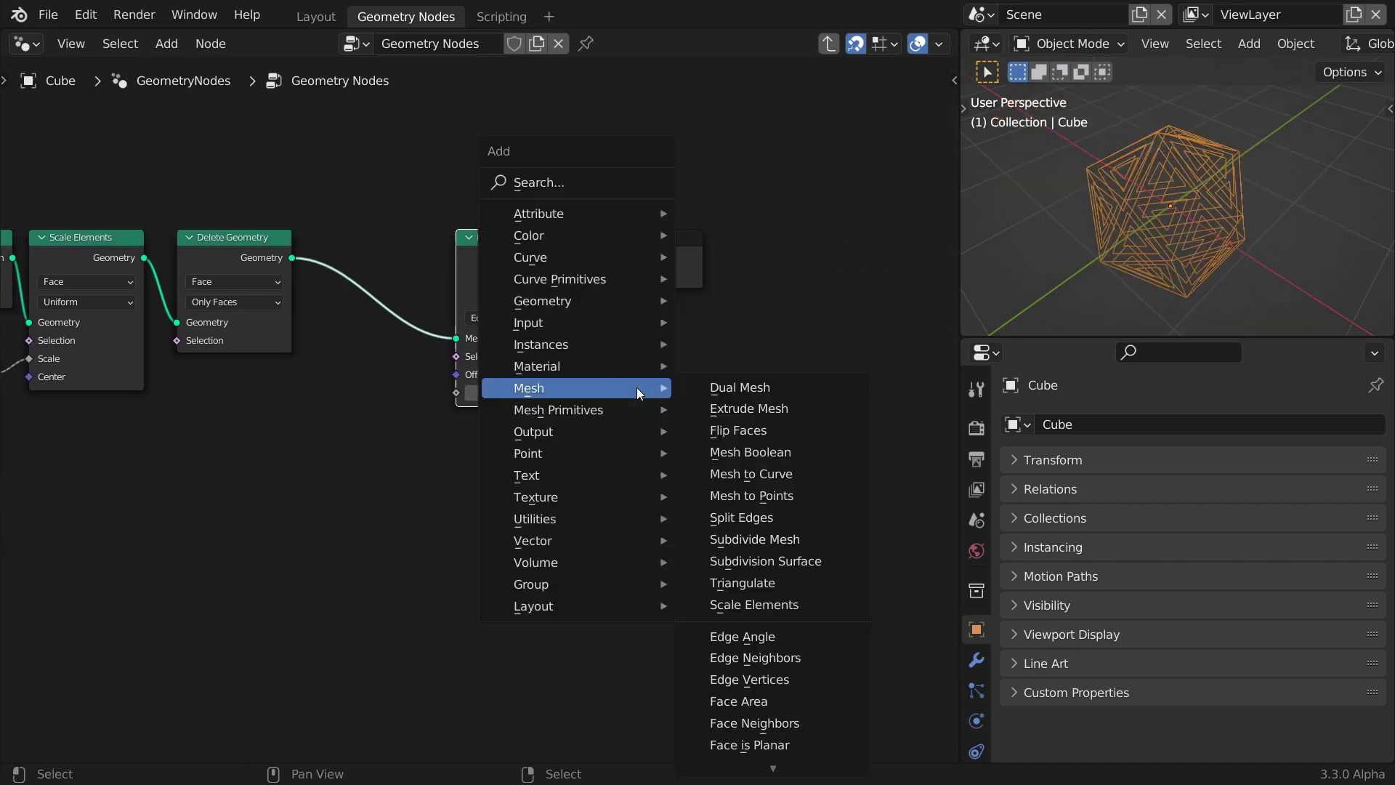
left_click(792, 606)
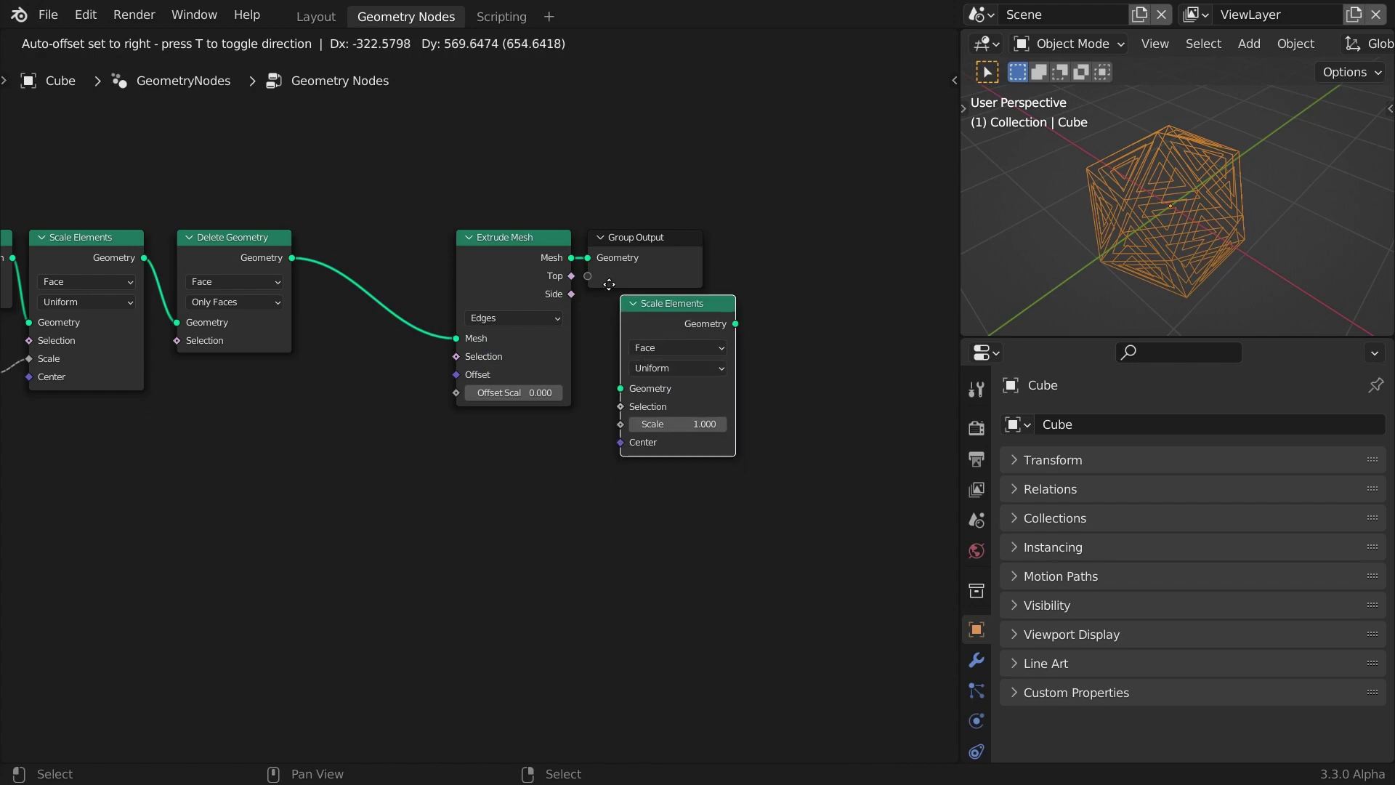
left_click(575, 232)
left_click(657, 282)
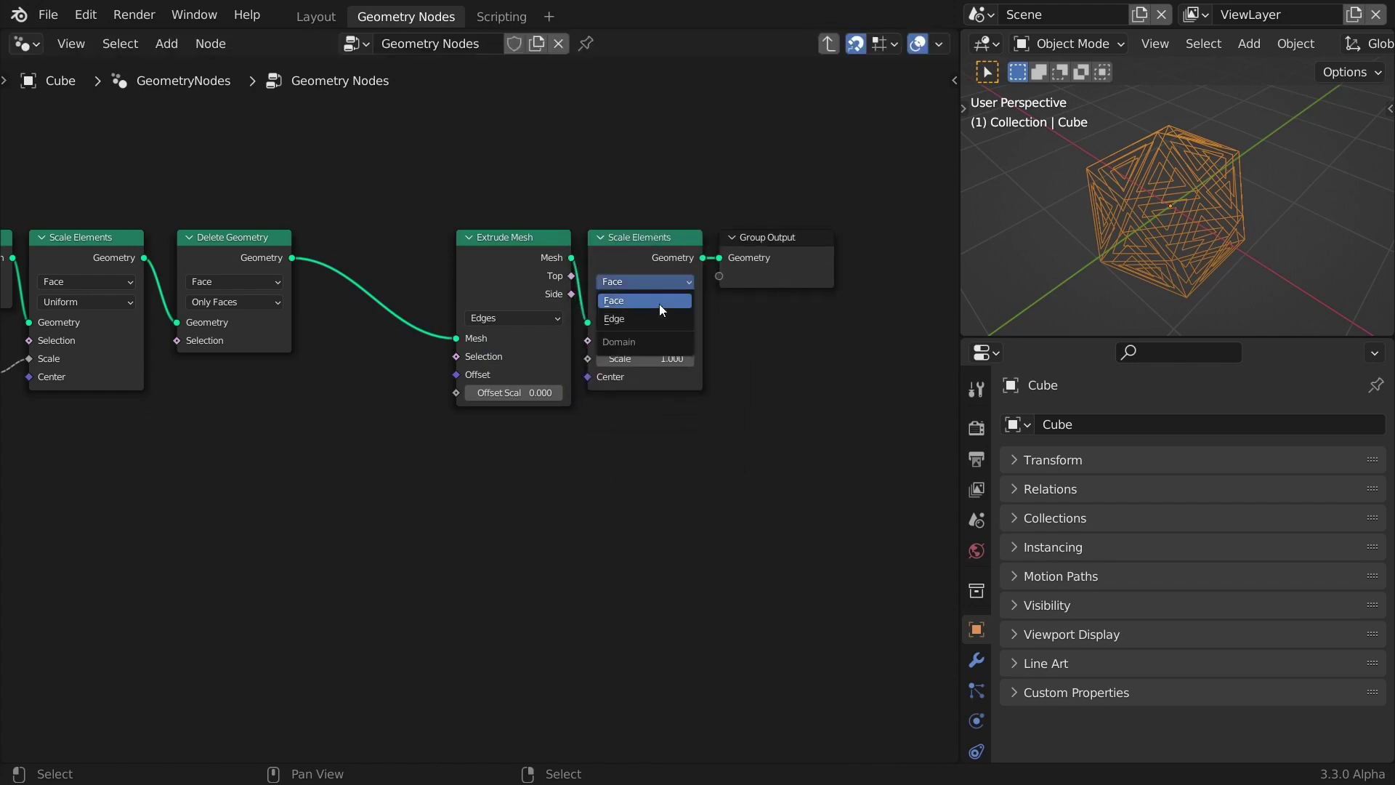
left_click(654, 319)
Link Extrude Mesh's Top output to the edge Scale Elements node's Selection and set its Scale to 0.780
left_click_drag(571, 275, 629, 359)
scroll(1233, 192, "up", 1)
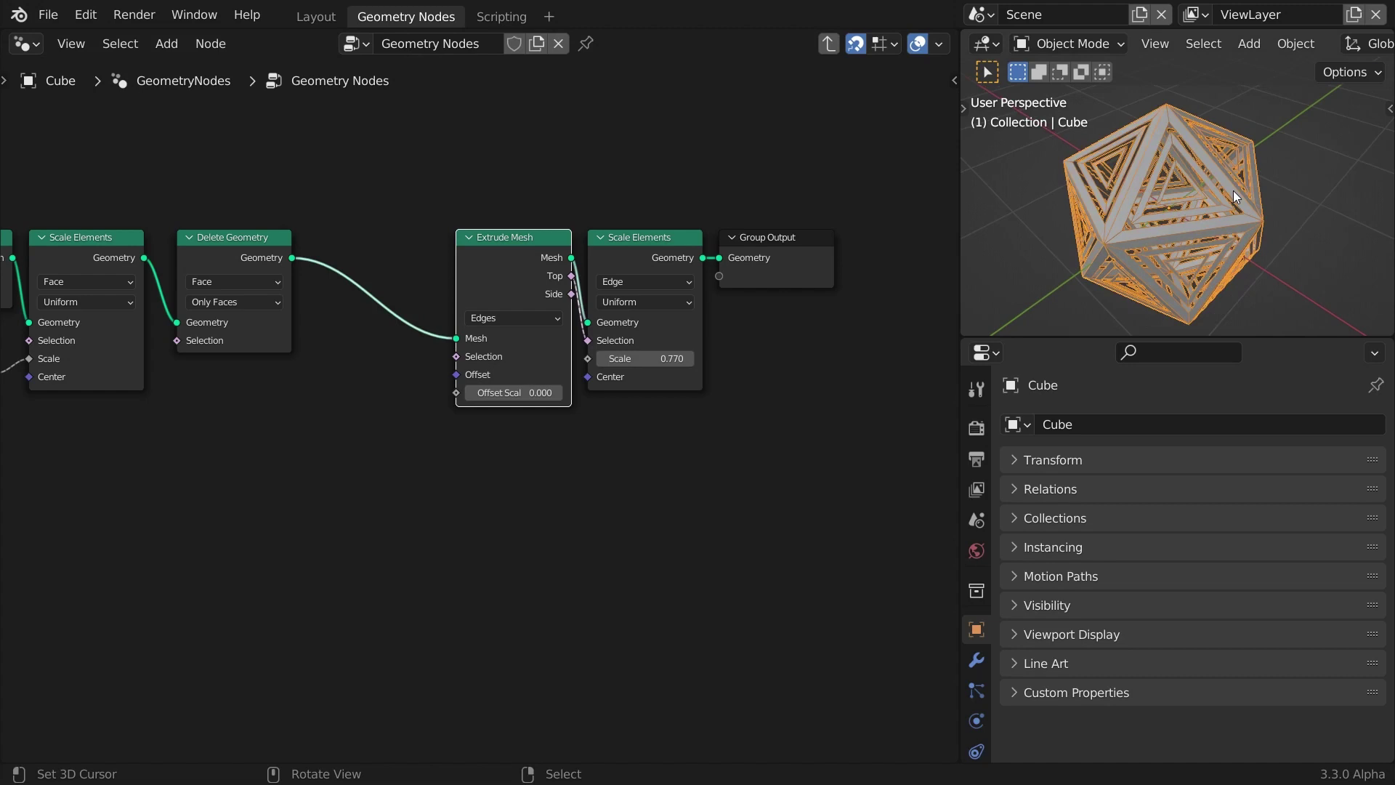
scroll(1232, 190, "up", 1)
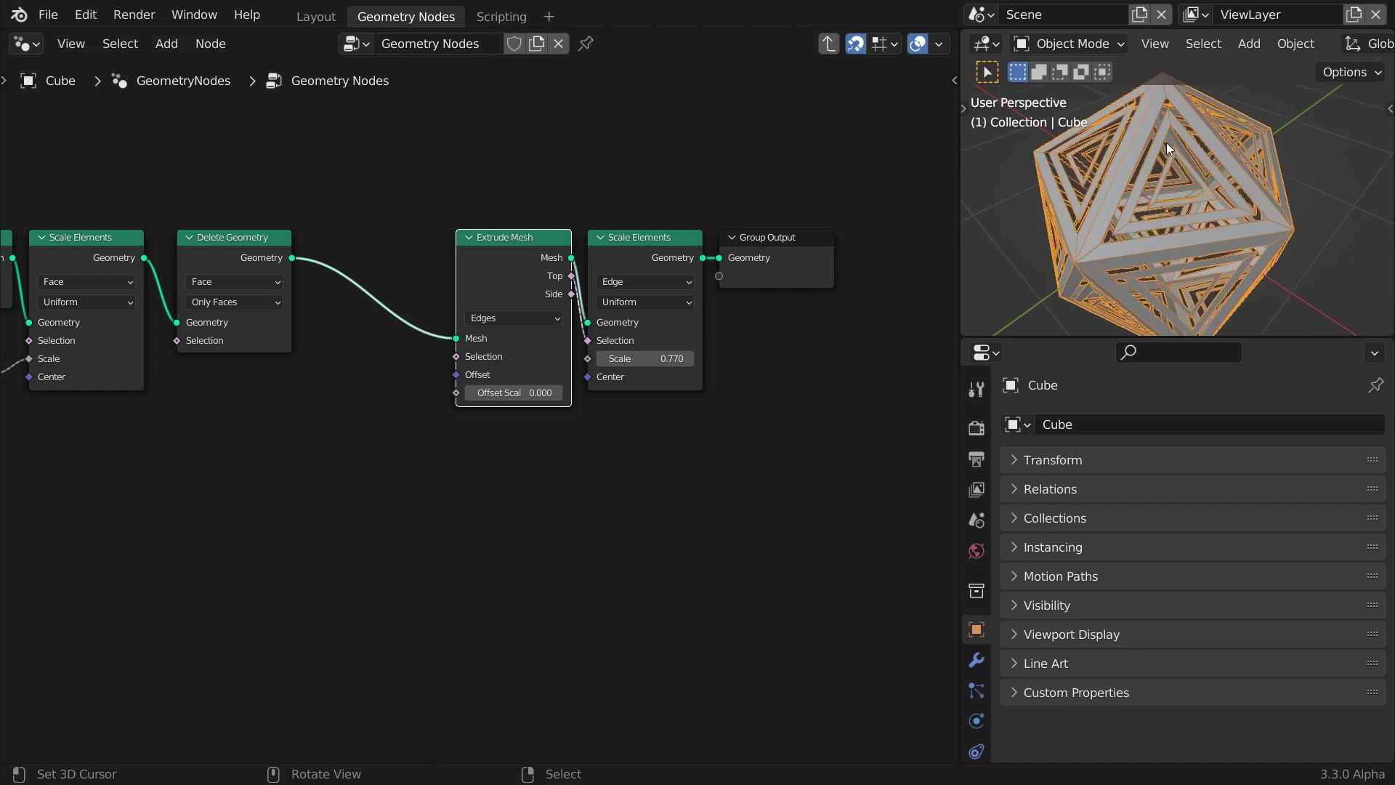
mouse_move(648, 360)
left_mouse_down("shift")
mouse_move(661, 361)
mouse_move(649, 360)
left_mouse_up("shift")
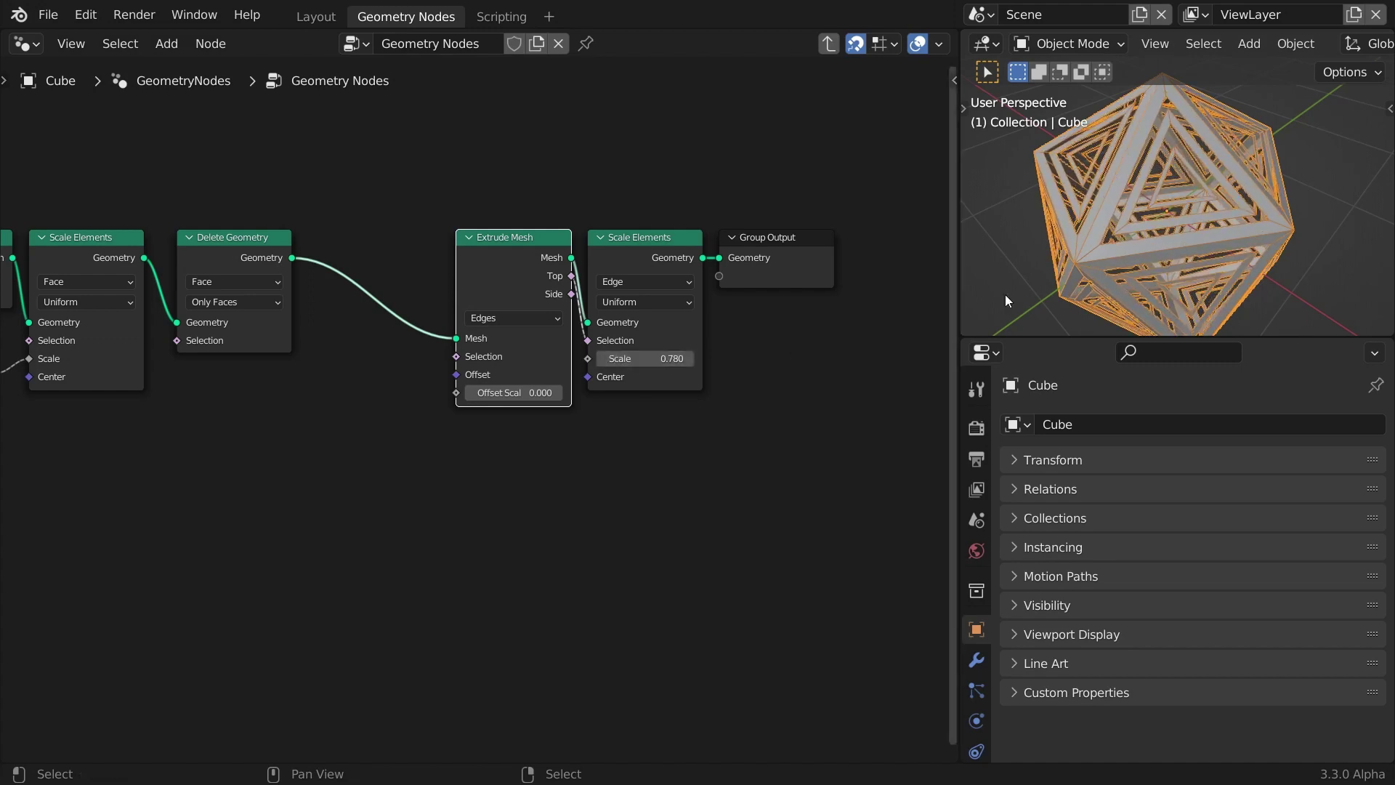
scroll(1230, 214, "down", 2)
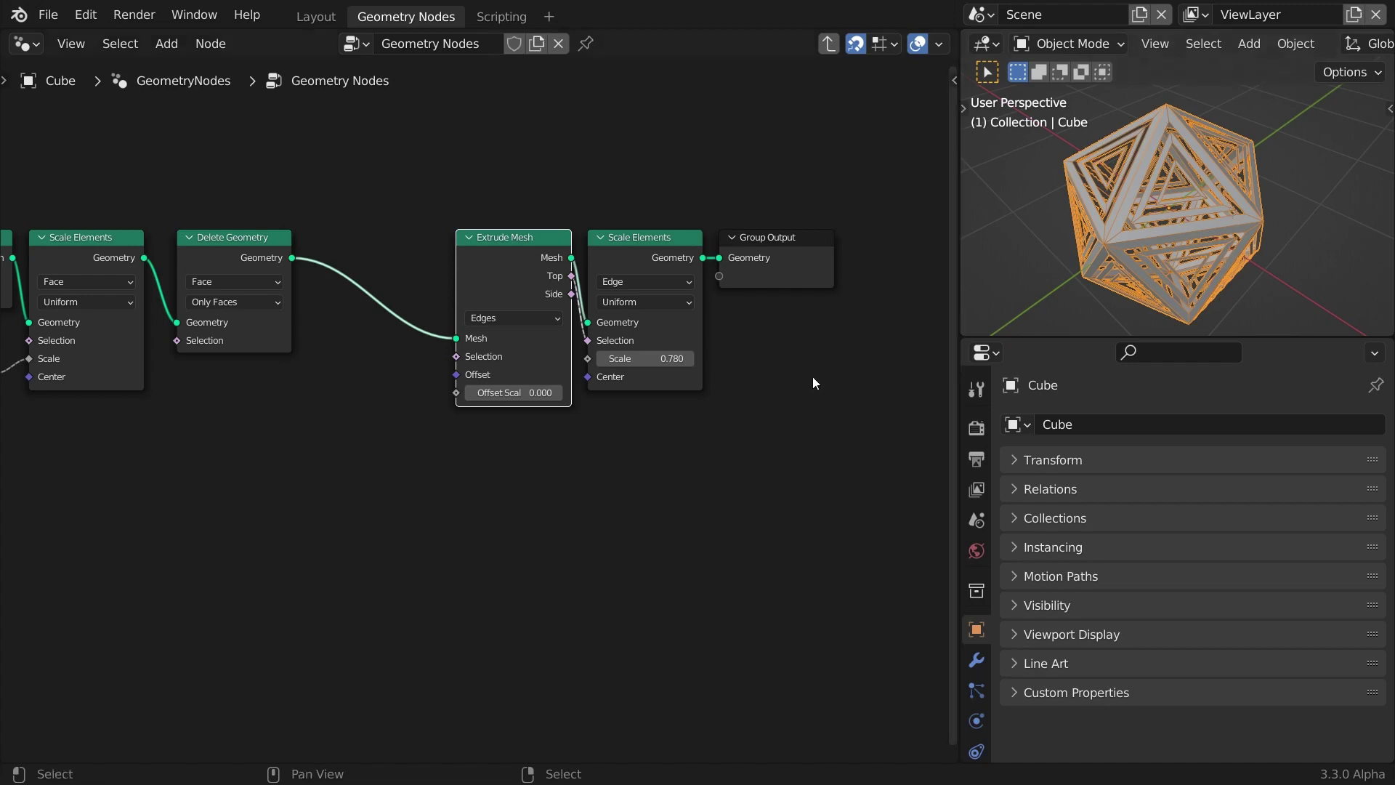
Extend the captured attribute link from the last Reroute to a new Reroute below the Delete Geometry node
scroll(445, 502, "down", 5)
middle_click_drag(112, 515, 272, 527)
left_click_drag(189, 509, 495, 506)
type("rer")
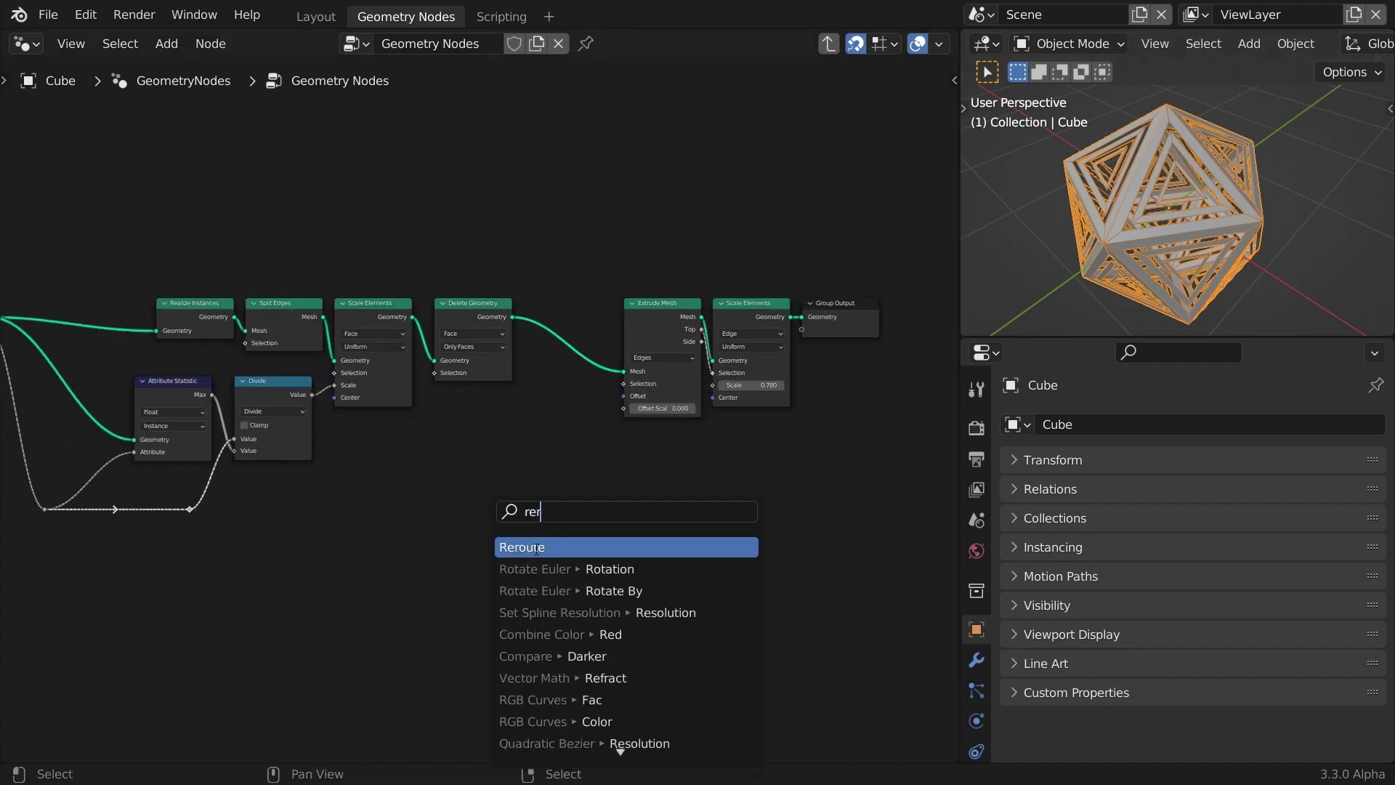
left_click(536, 548)
left_click(529, 568)
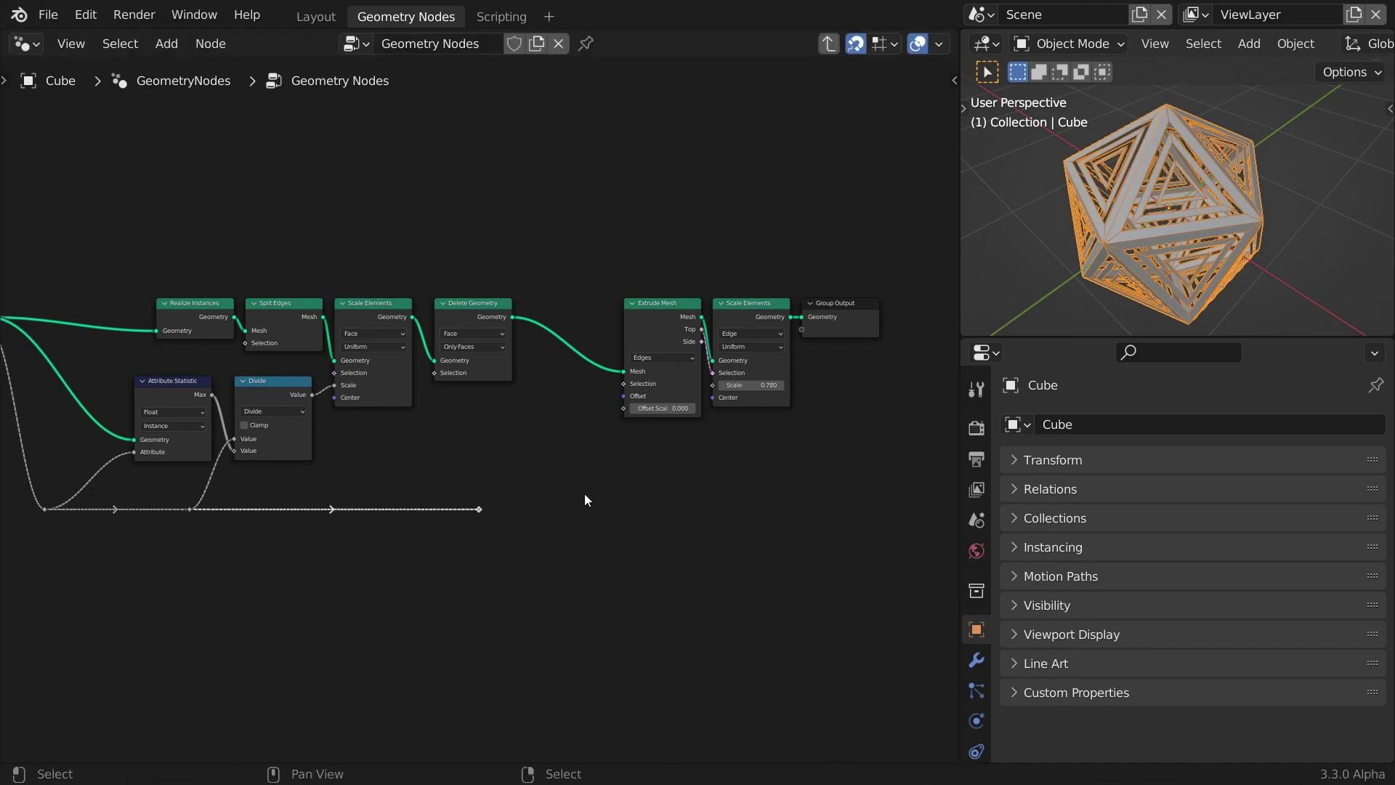
Add a Math node set to Divide with first value 1 and link the new Reroute to its second value
scroll(584, 494, "up", 2)
key("shift+a")
mouse_move(585, 494)
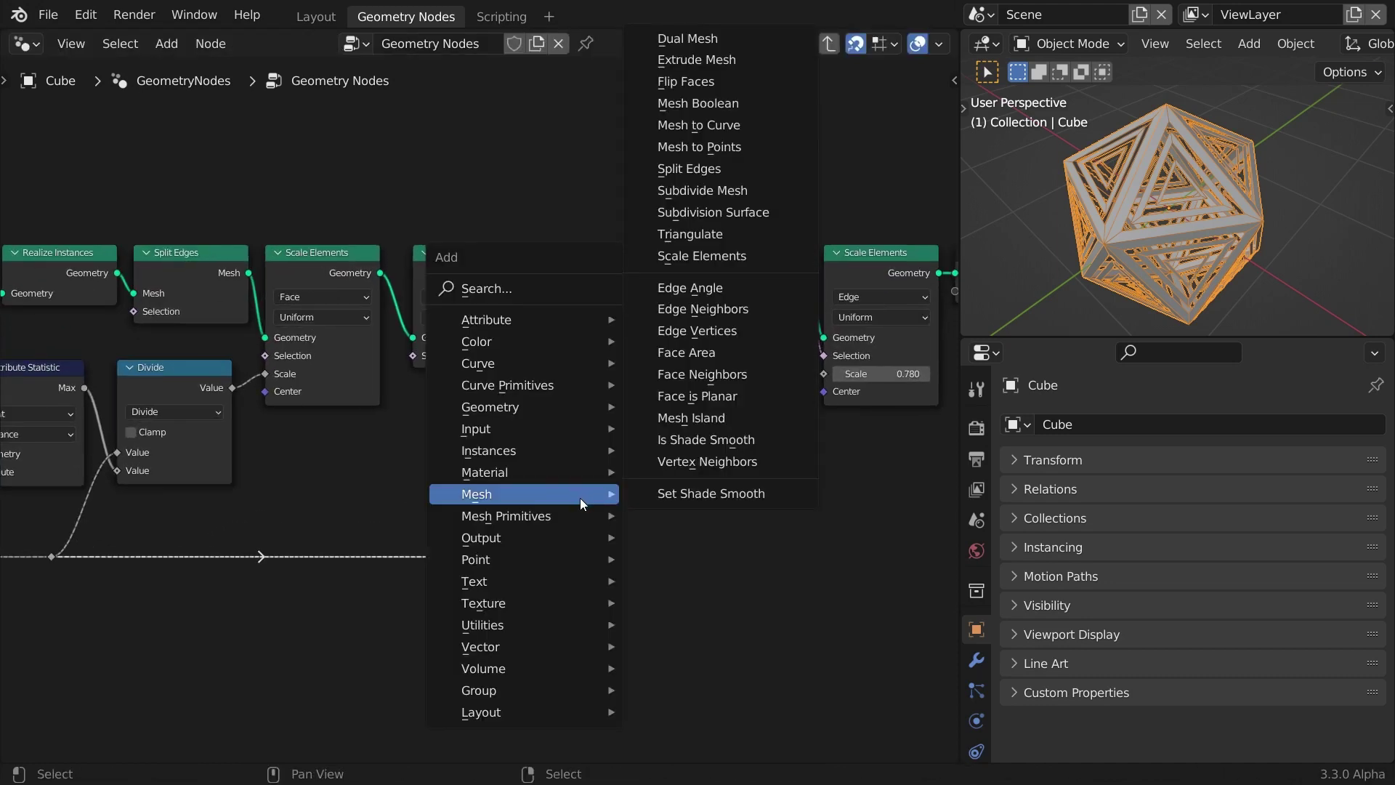
mouse_move(595, 619)
left_click(696, 564)
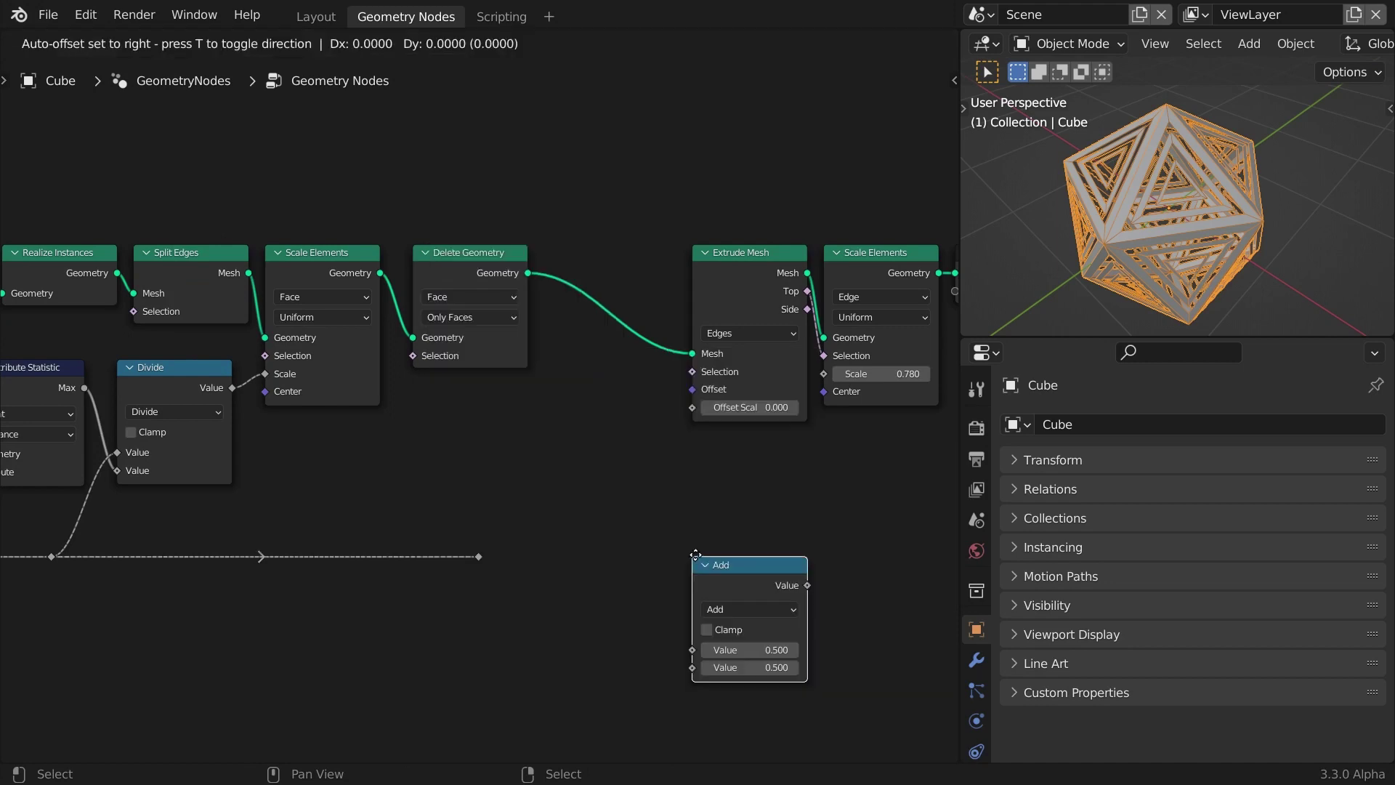
left_click(533, 437)
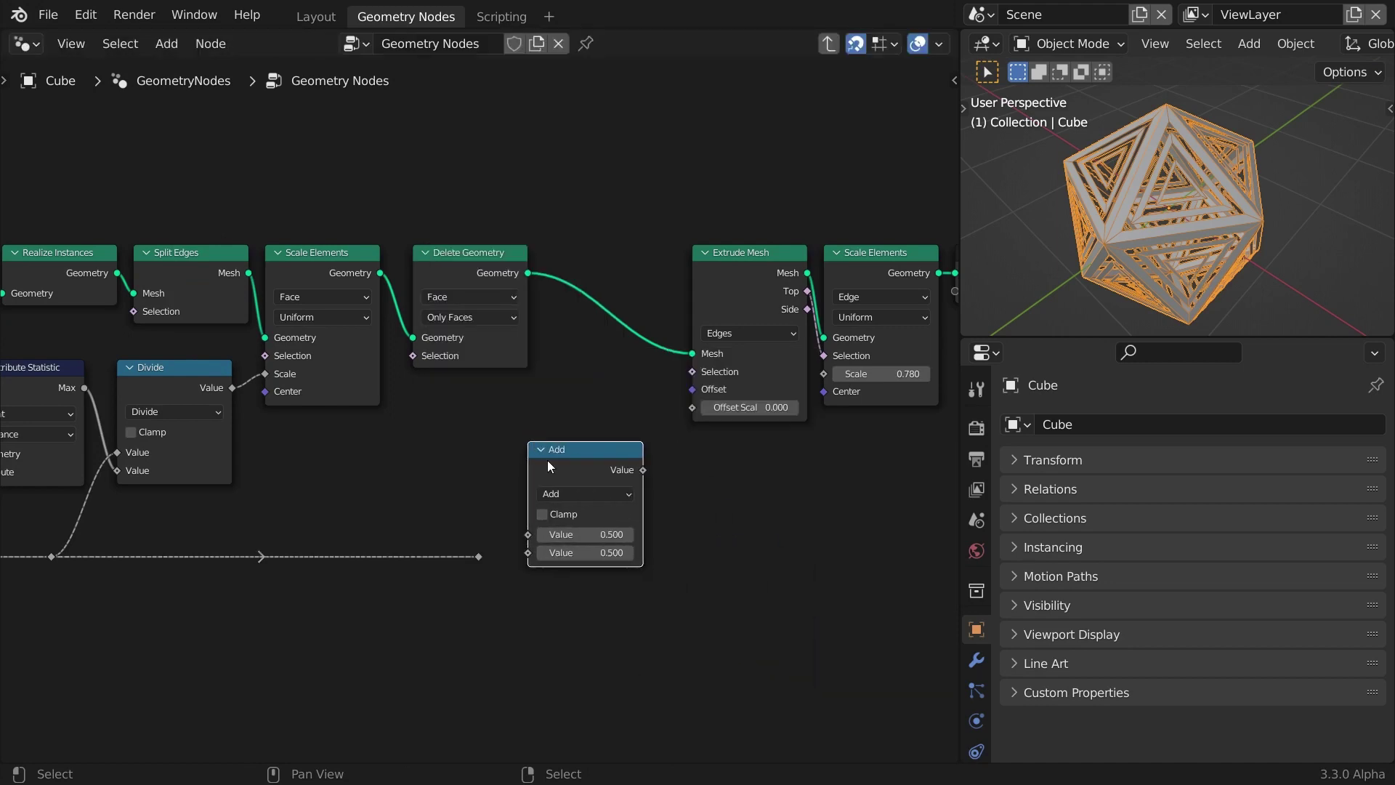
left_click(583, 496)
left_click(590, 589)
left_click(603, 539)
type("1")
key("Return")
left_click_drag(478, 556, 526, 554)
Duplicate the Divide node as Subtract, feed Divide's result into its second value, and link its output to the edge Scale Elements Scale
key("shift+d")
left_click(722, 460)
left_click_drag(643, 470, 692, 553)
left_click(749, 493)
left_click(745, 558)
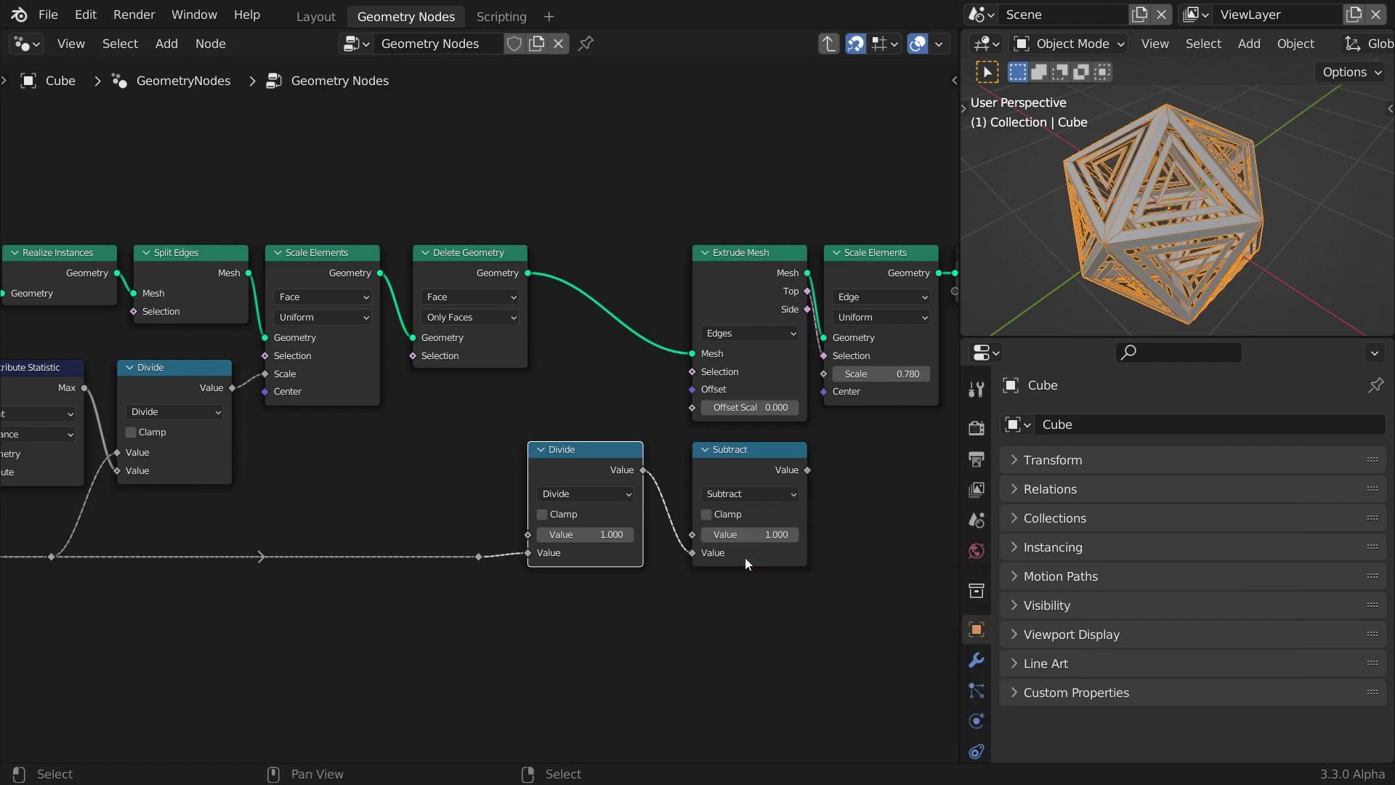
left_click_drag(807, 471, 823, 374)
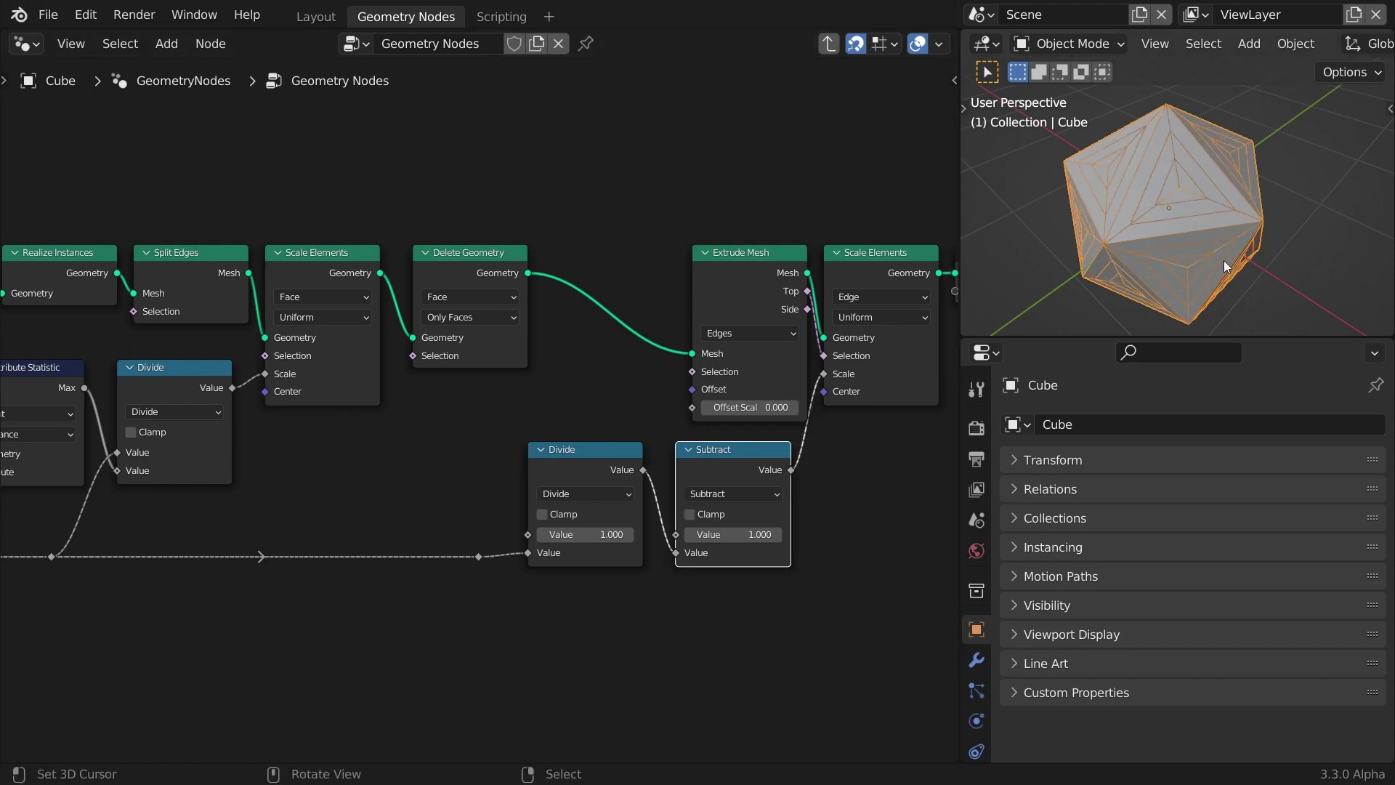
Move the Group Output farther along and insert a Delete Geometry node with domain Face after the edge Scale Elements node
middle_click_drag(884, 489, 344, 485)
left_click_drag(456, 247, 688, 240)
left_click(795, 240)
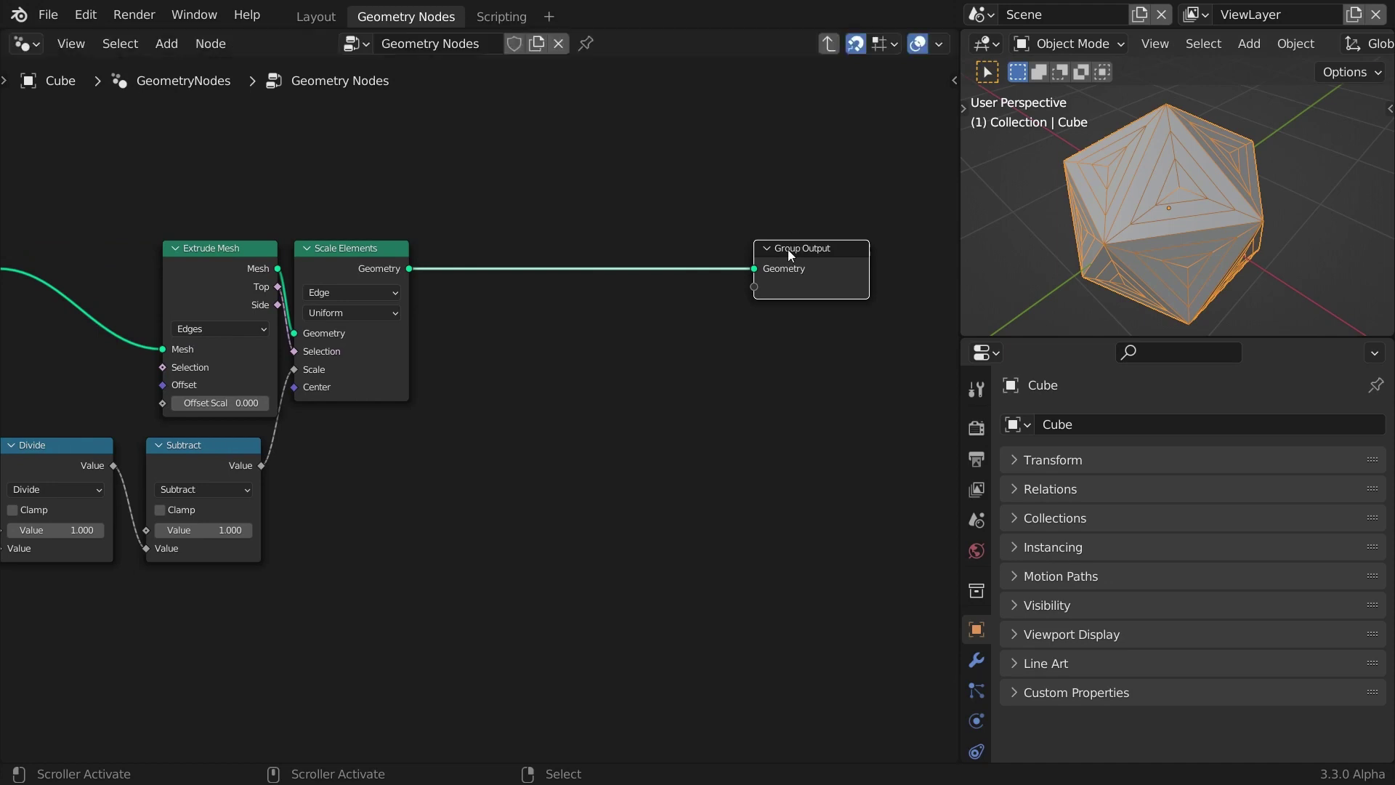
key("shift+a")
mouse_move(497, 186)
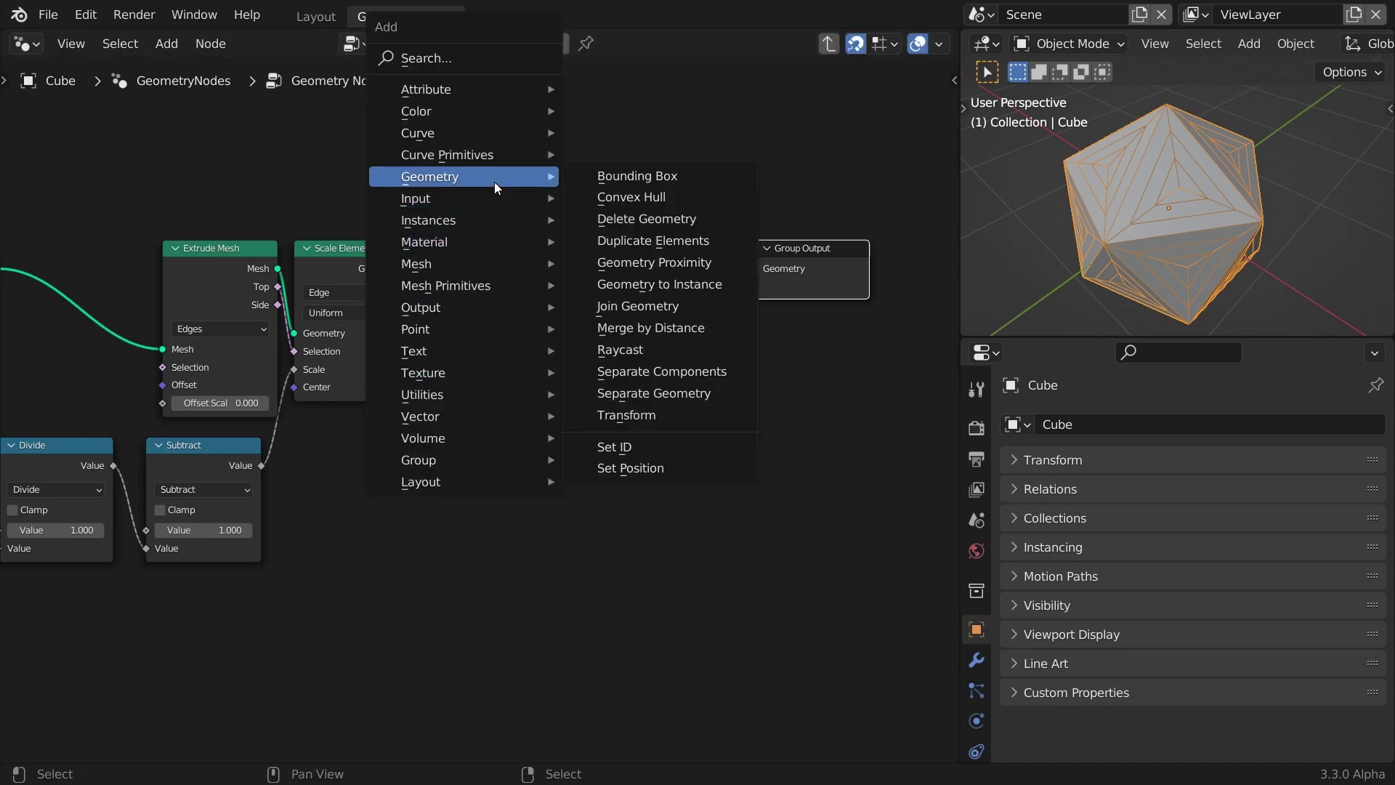
left_click(635, 219)
left_click(513, 296)
left_click(514, 298)
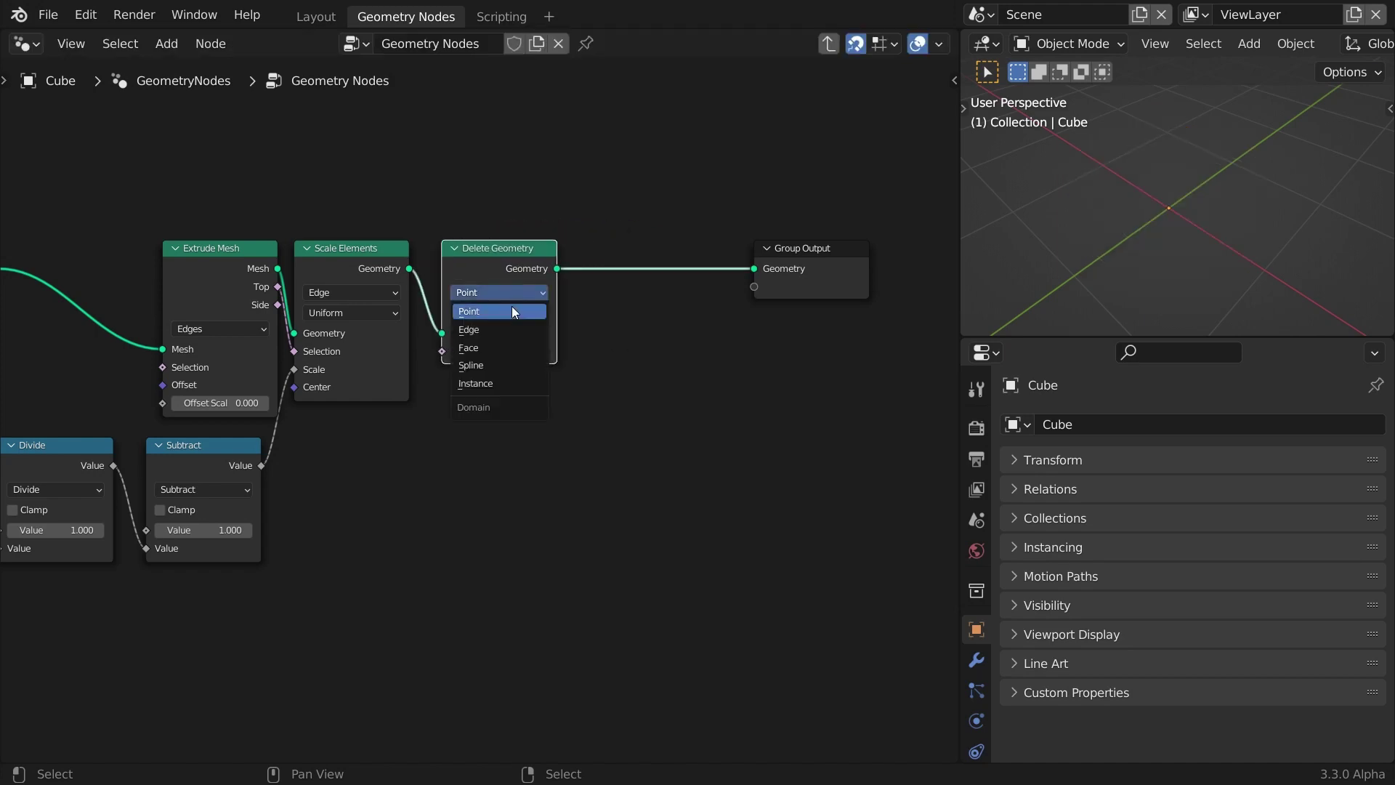
left_click(505, 347)
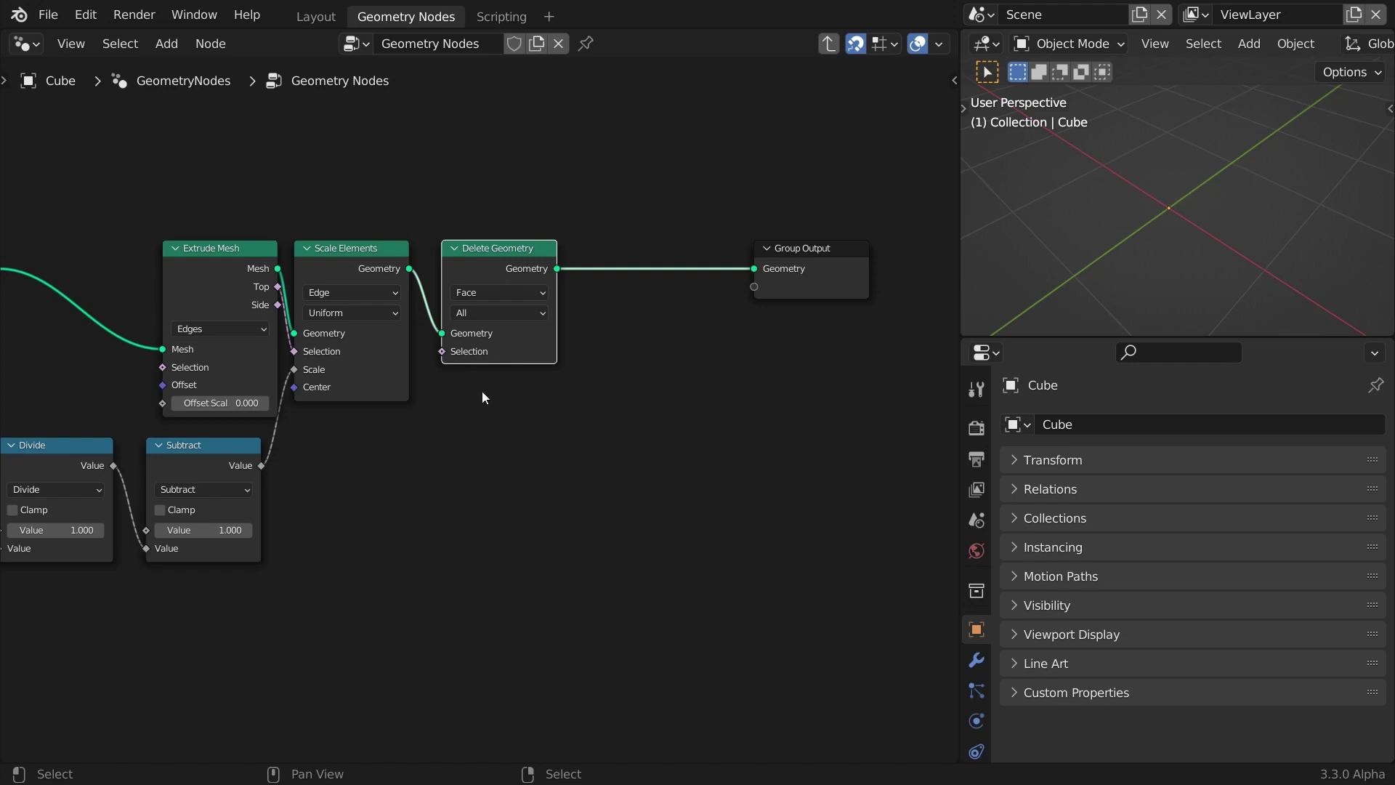
Branch a new Reroute off the captured attribute link and place it below the second Divide node
middle_click_drag(367, 617, 654, 423)
left_click_drag(242, 349, 665, 452)
type("rer")
key("Return")
left_click(340, 457)
Add a Compare node below the Subtract node, set its data type to Integer, and link the new Reroute to A
type("equ")
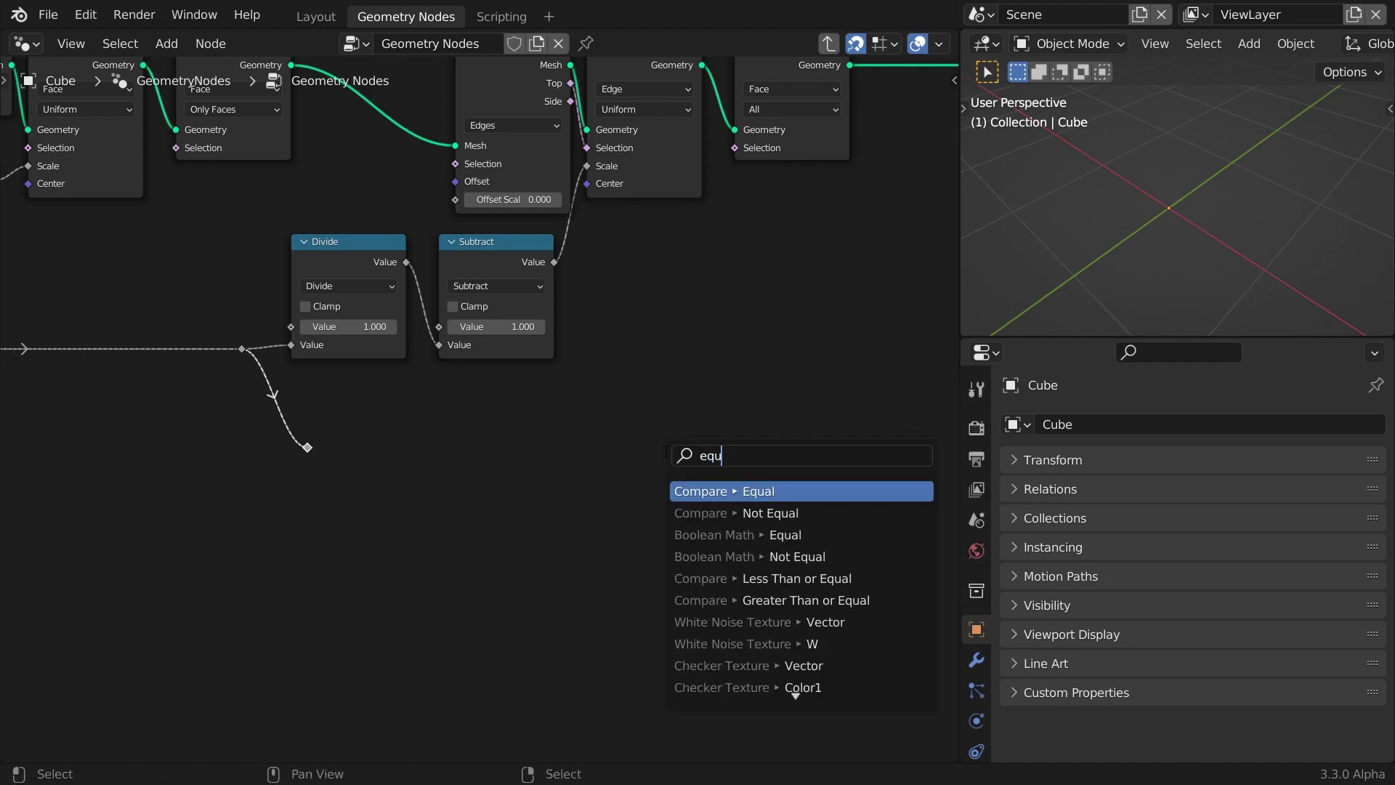
type("a")
key("Return")
left_click(594, 395)
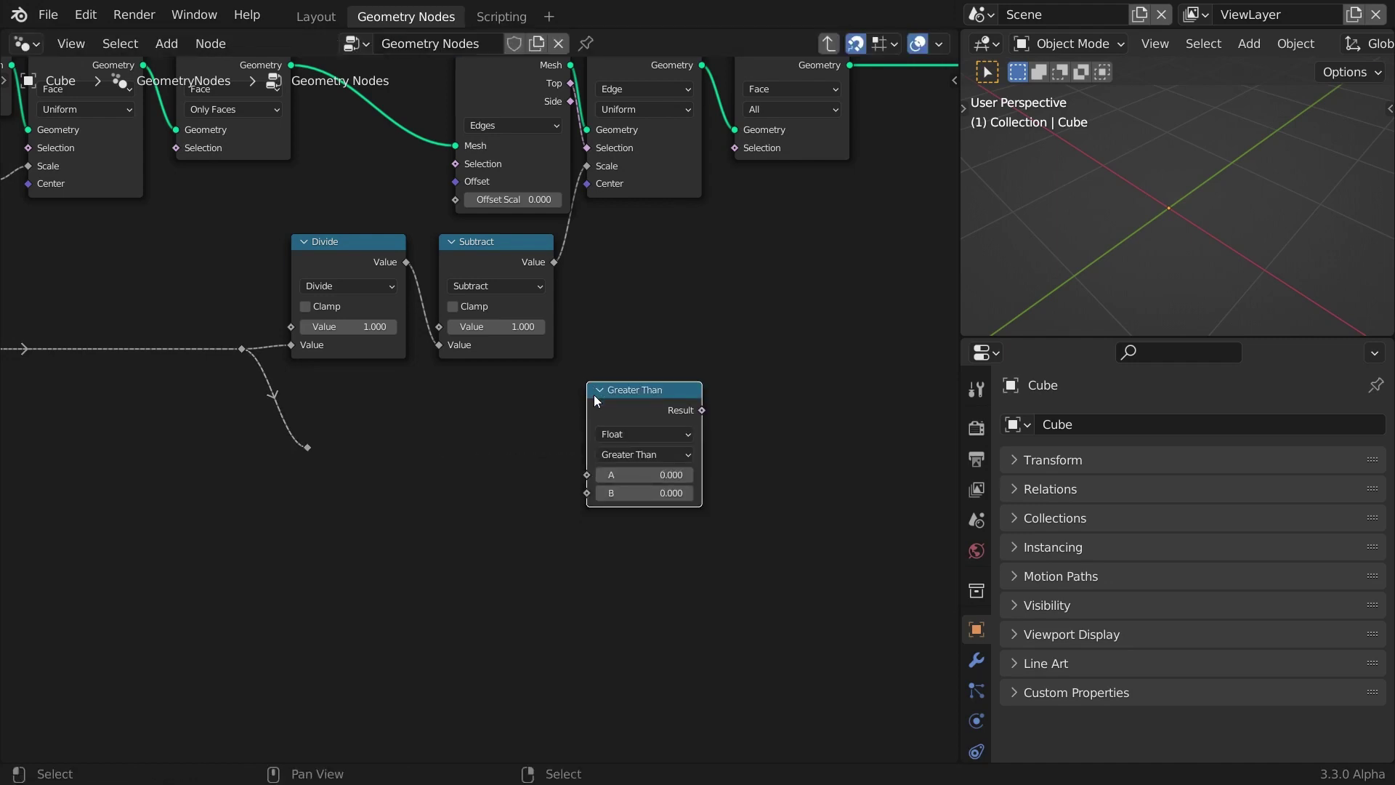
left_click(643, 436)
left_click(643, 471)
left_click_drag(308, 447, 590, 480)
left_click(652, 398)
Link the Compare node's Result to the last Delete Geometry node's Selection and set the comparison to Equal
middle_click_drag(872, 231, 715, 416)
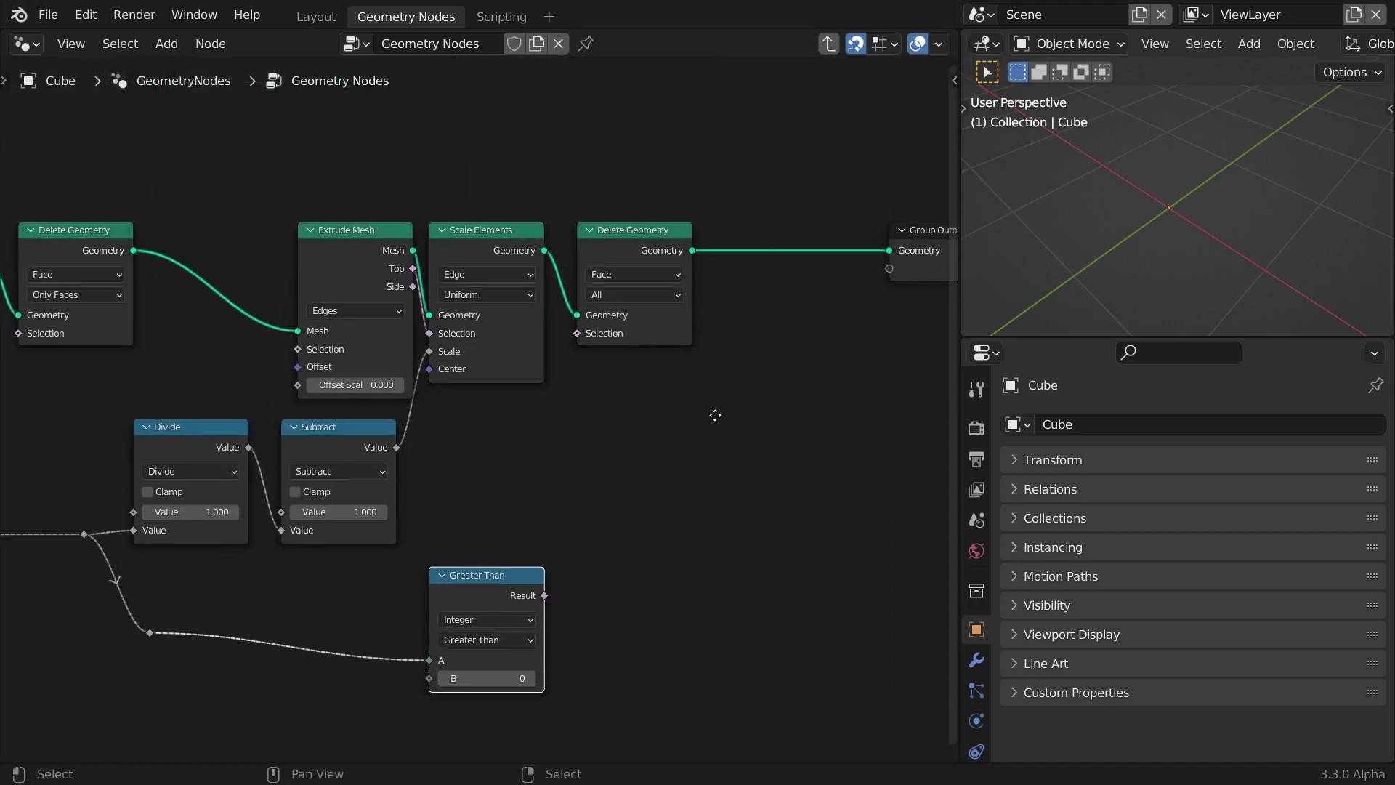
left_click_drag(544, 595, 586, 332)
left_click(486, 639)
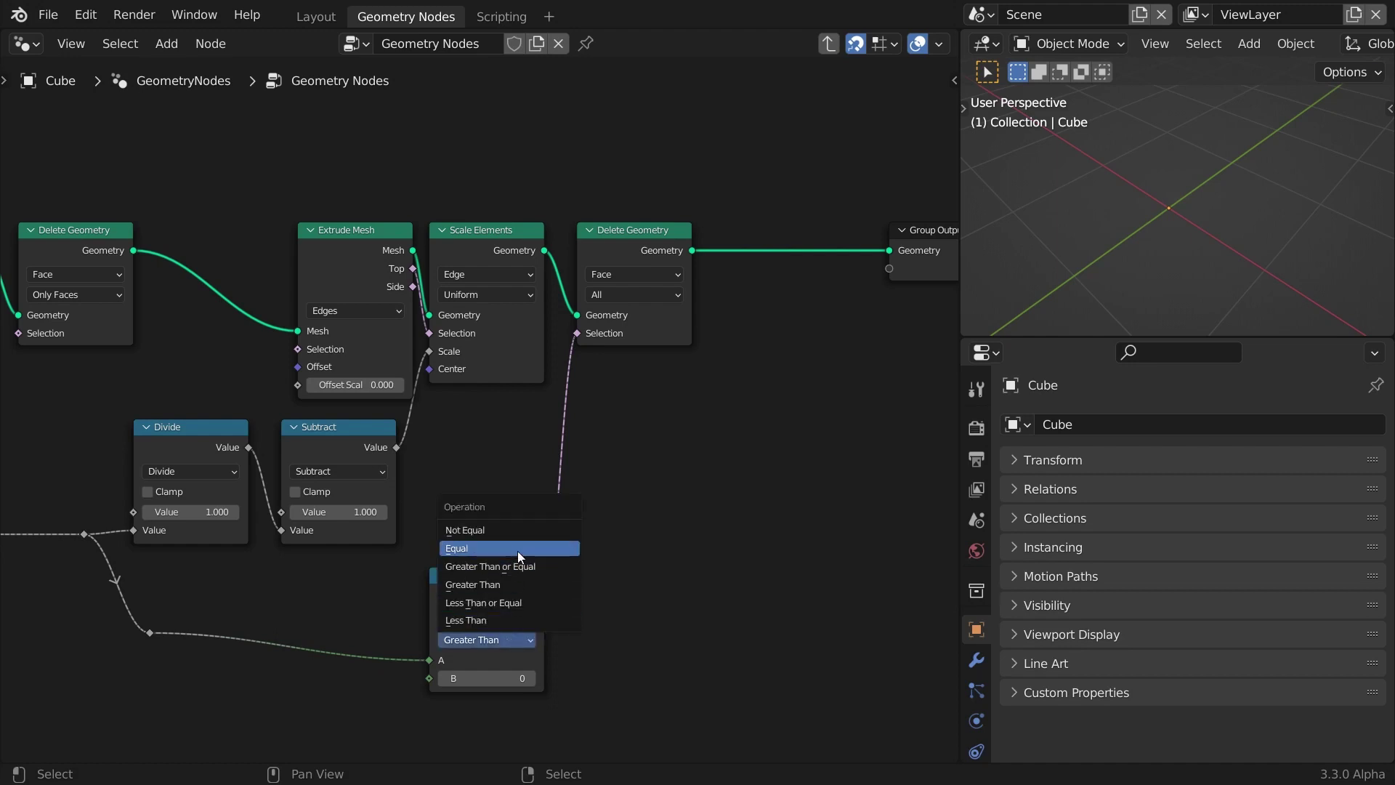
left_click(517, 550)
Test the Equal node's B value at 1, 2 and 3 and set it back to 0
left_click(532, 679)
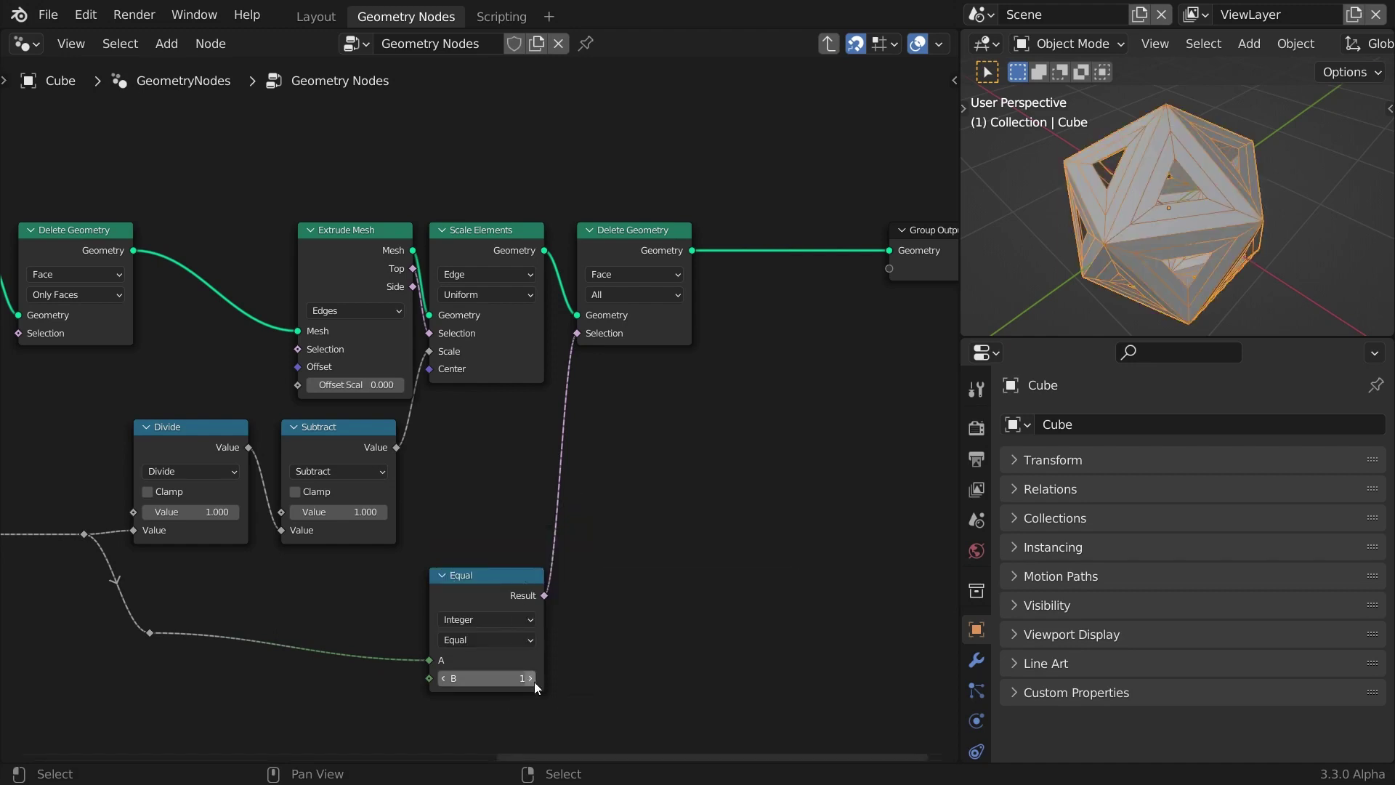
left_click(532, 678)
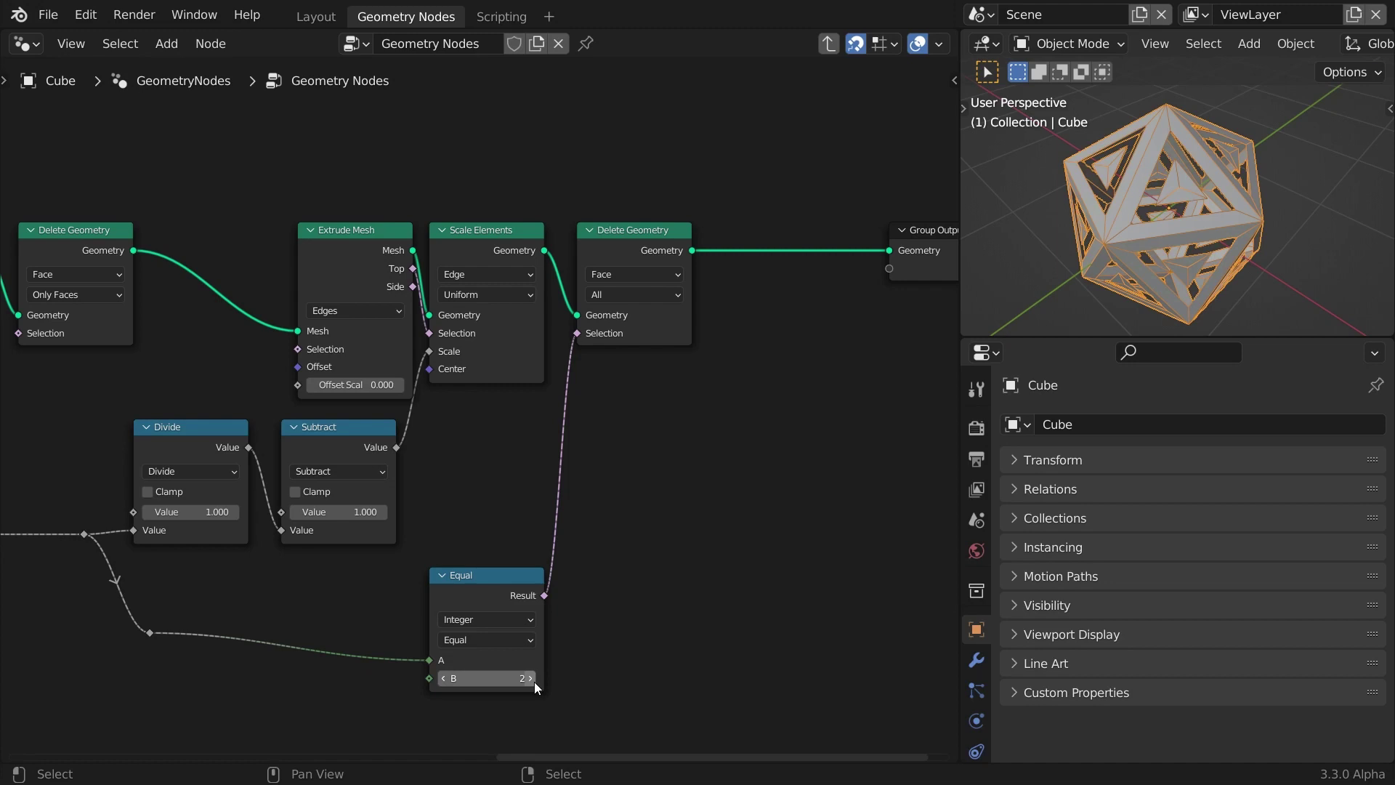
left_click(531, 679)
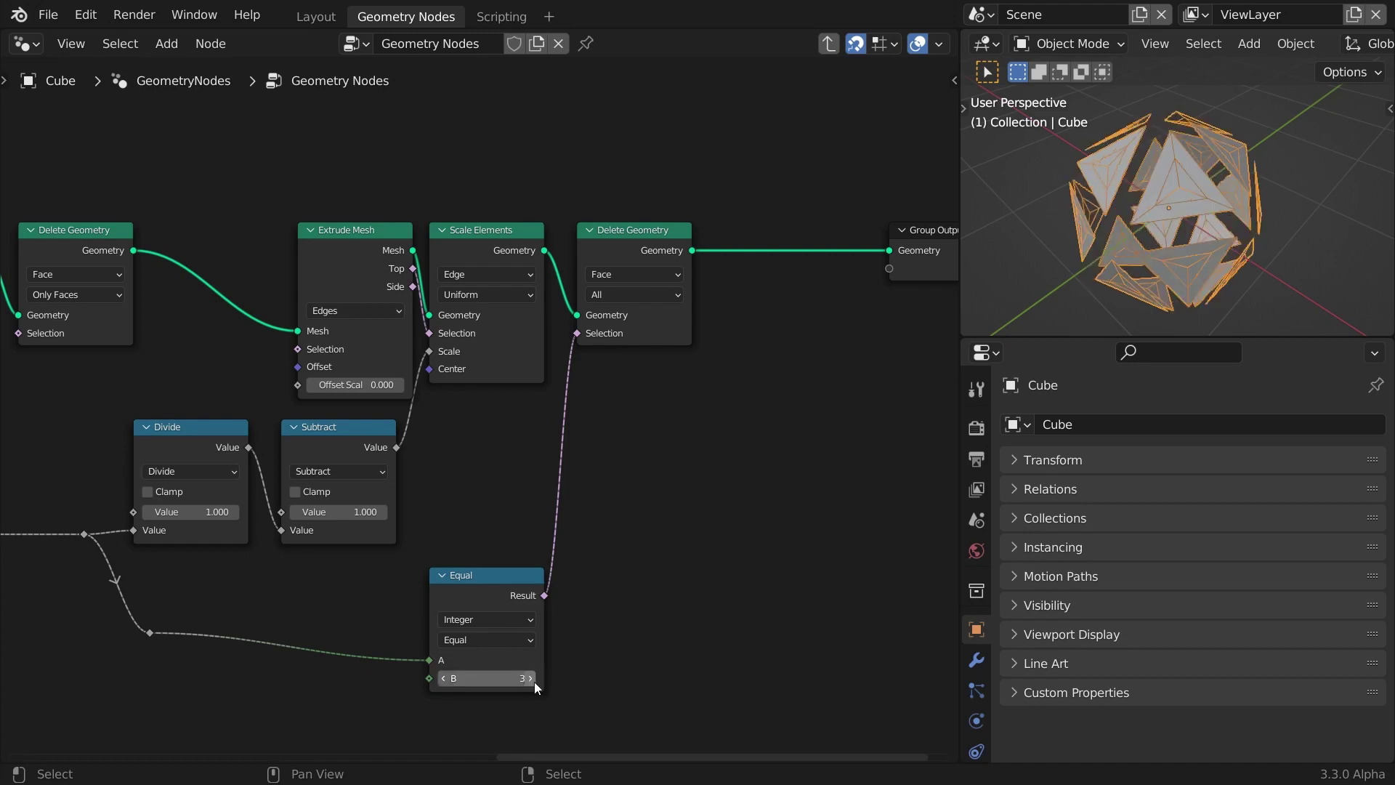
left_click(443, 678)
left_click(443, 679)
left_click(444, 679)
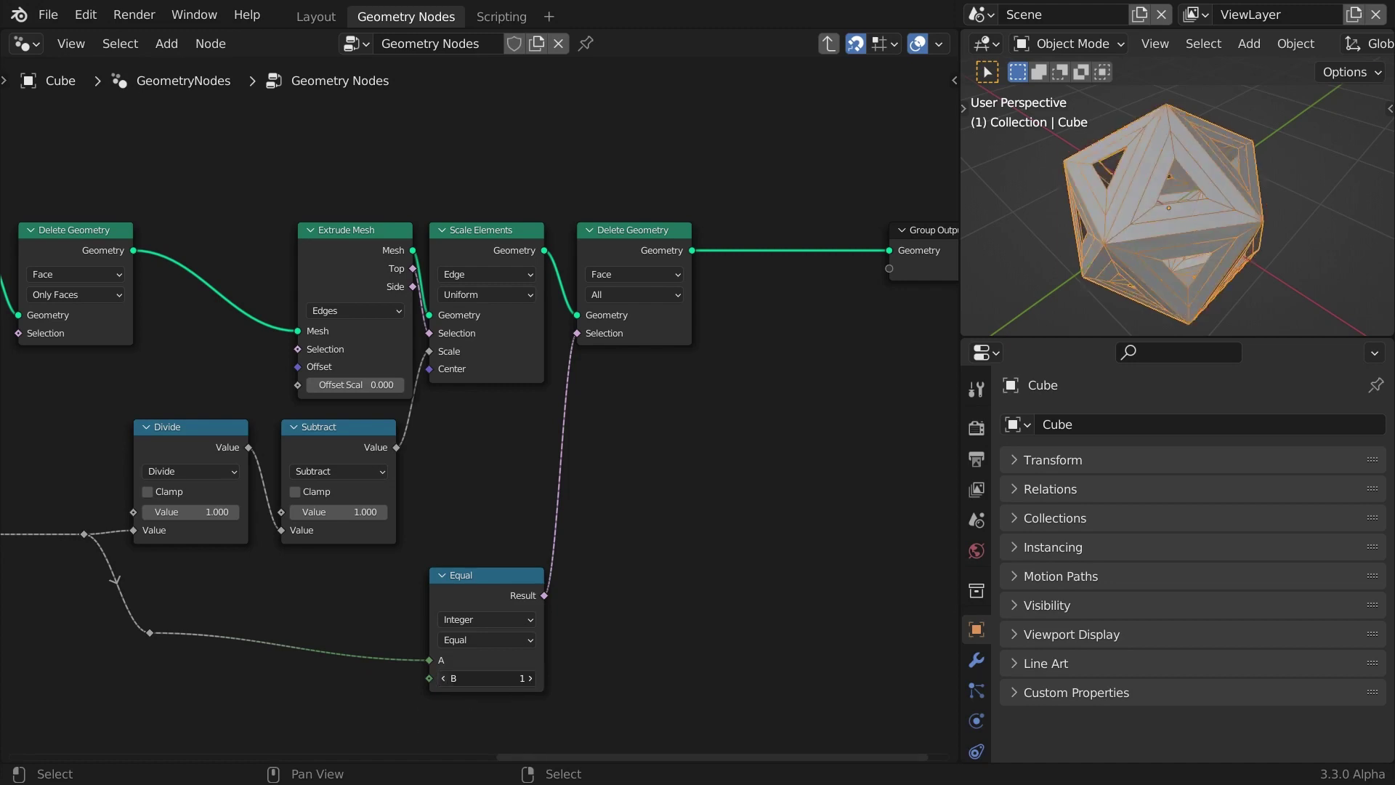
Move the Equal node slightly up, closer to the Scale Elements and Delete Geometry nodes
middle_click_drag(1261, 239, 1180, 229)
scroll(1123, 169, "up", 5)
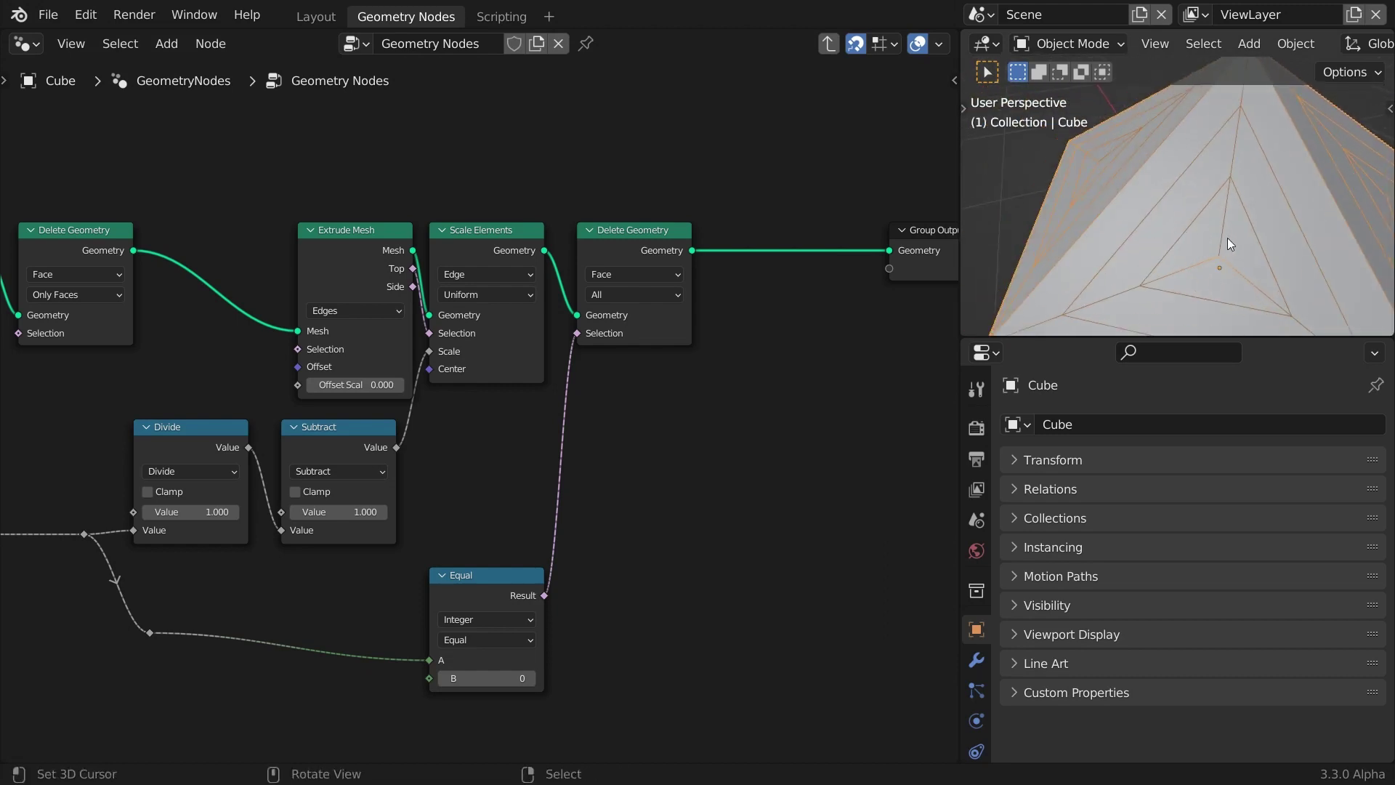
scroll(1227, 238, "down", 6)
middle_click_drag(1227, 263, 1223, 244, "shift")
middle_click_drag(1223, 244, 1217, 228)
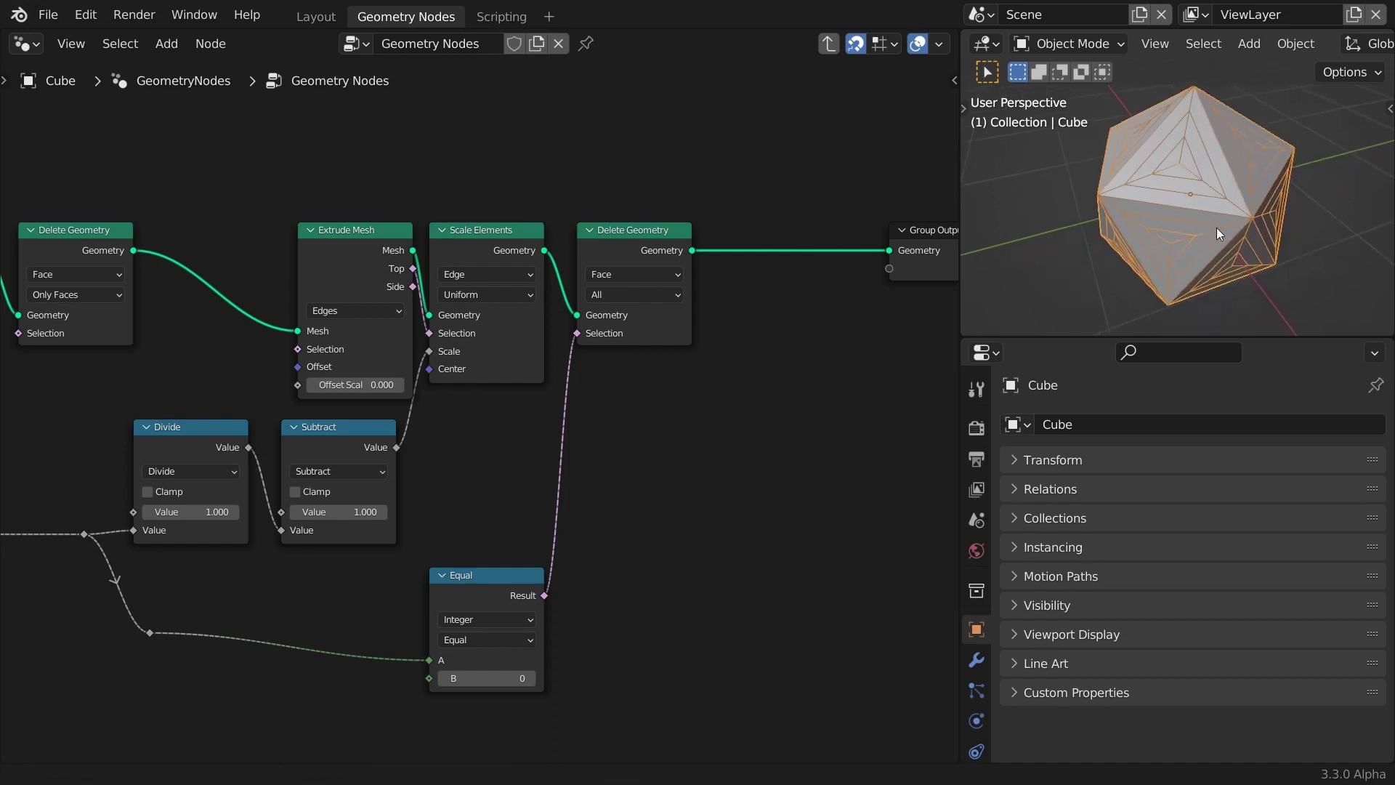
left_click_drag(506, 579, 506, 546)
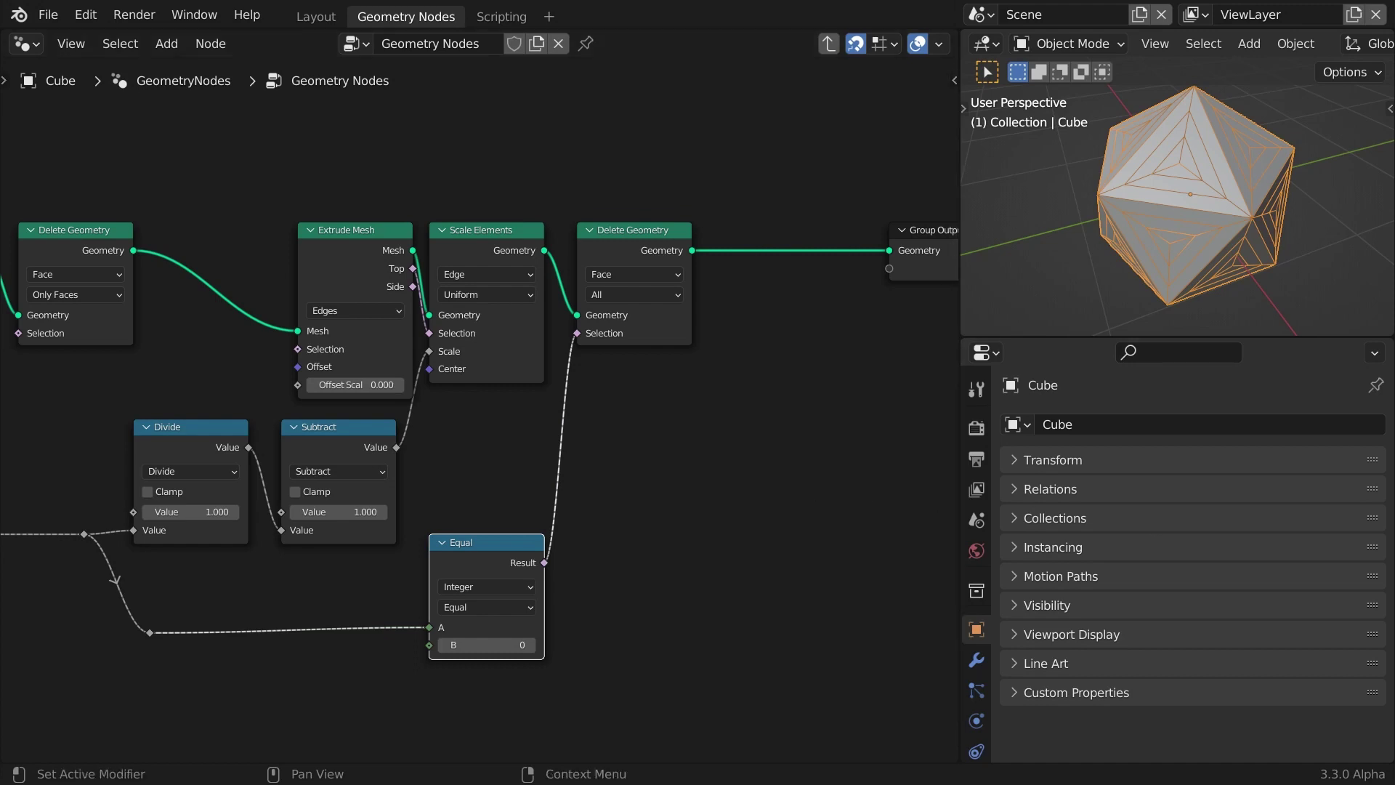
Show the object's modifiers and look through the available modifier types without adding one
left_click(976, 659)
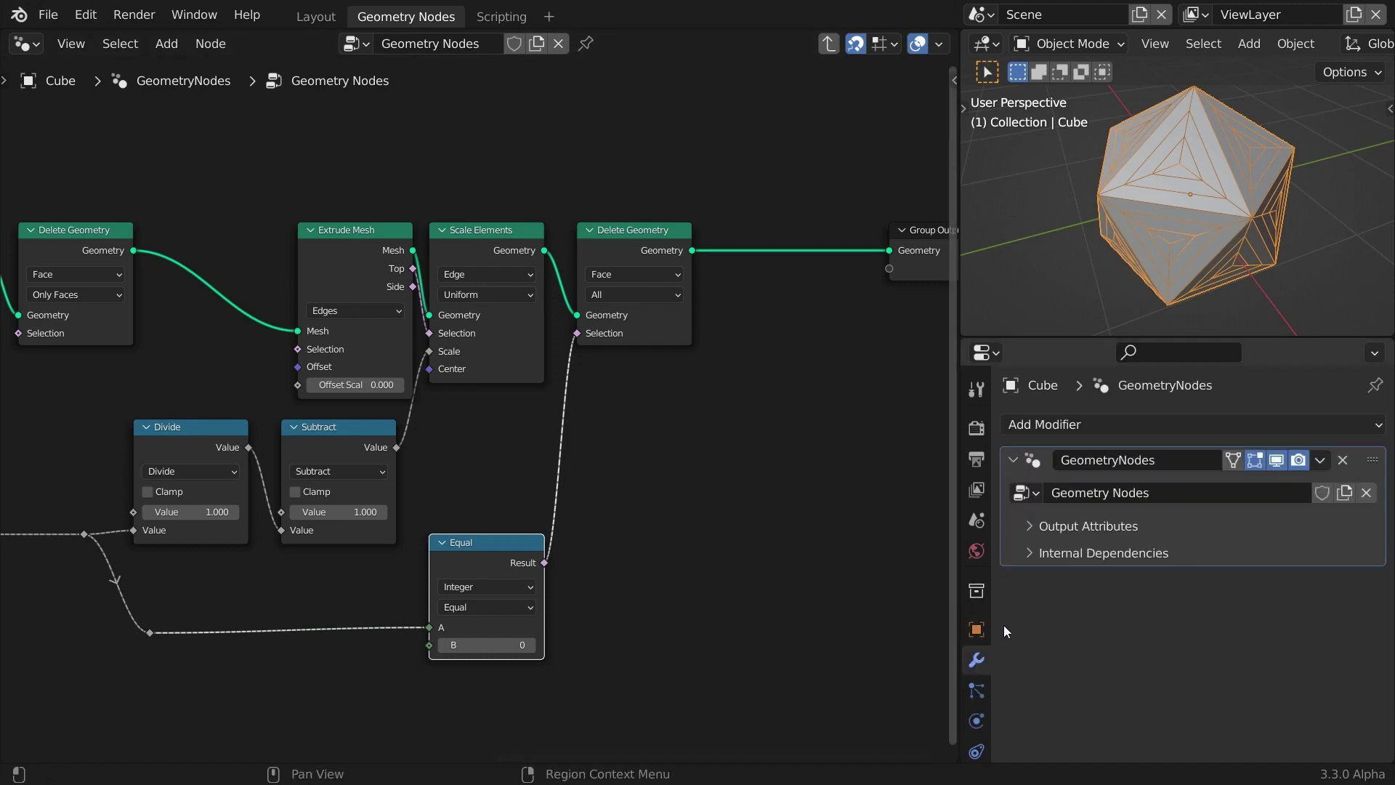
left_click(1136, 426)
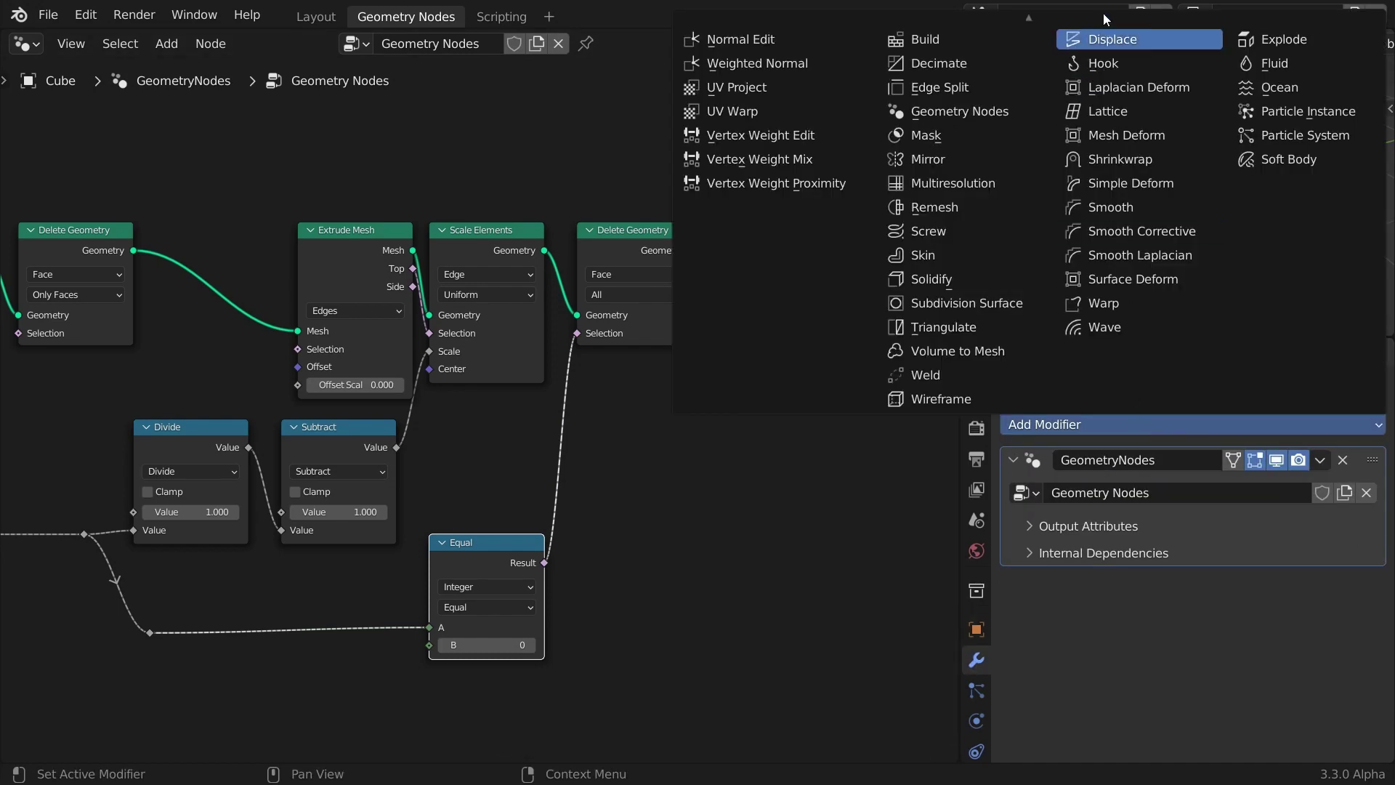
mouse_move(1101, 7)
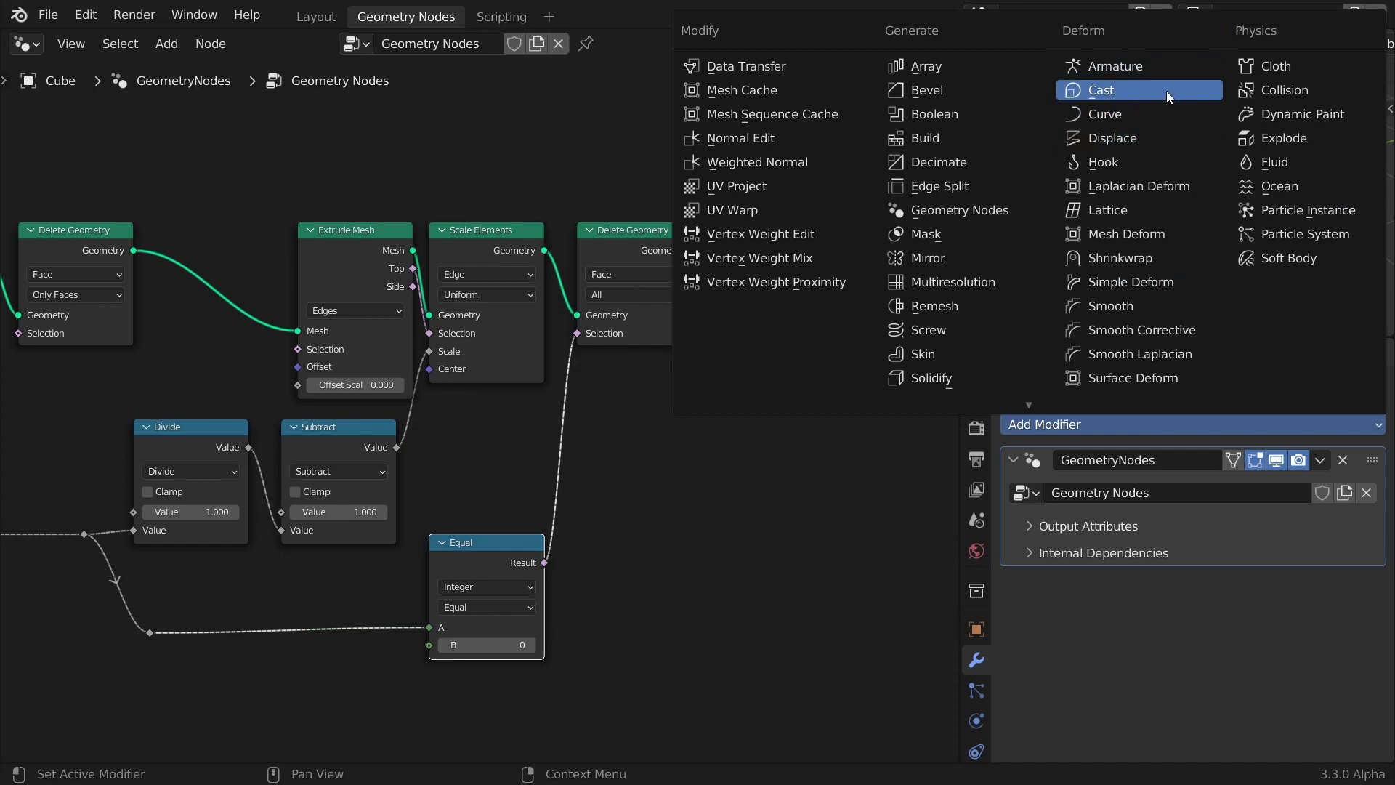
middle_click_drag(832, 556, 458, 544)
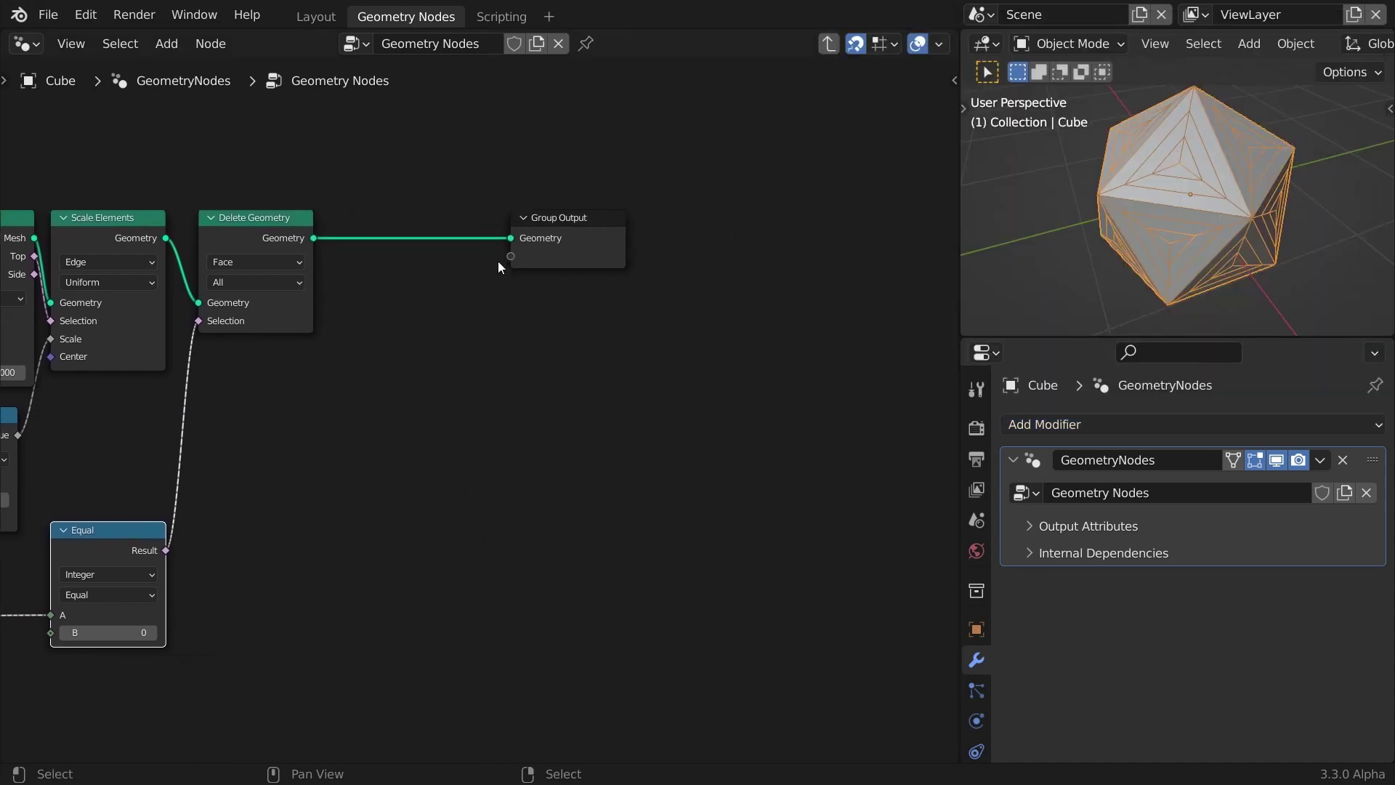
Move the Group Output node farther right and insert a Set Position node between Delete Geometry and it
left_click_drag(539, 220, 935, 222)
key("shift+a")
mouse_move(731, 463)
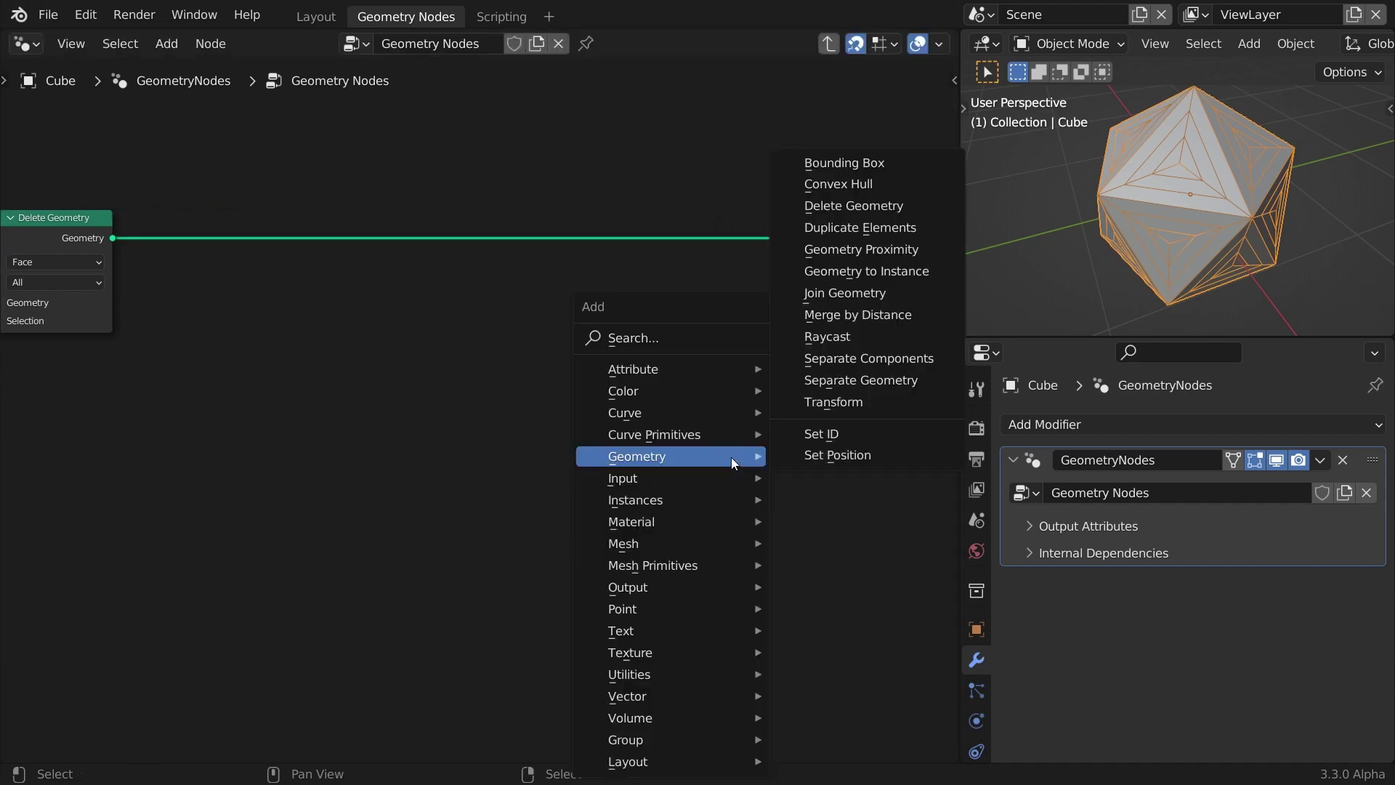
left_click(837, 455)
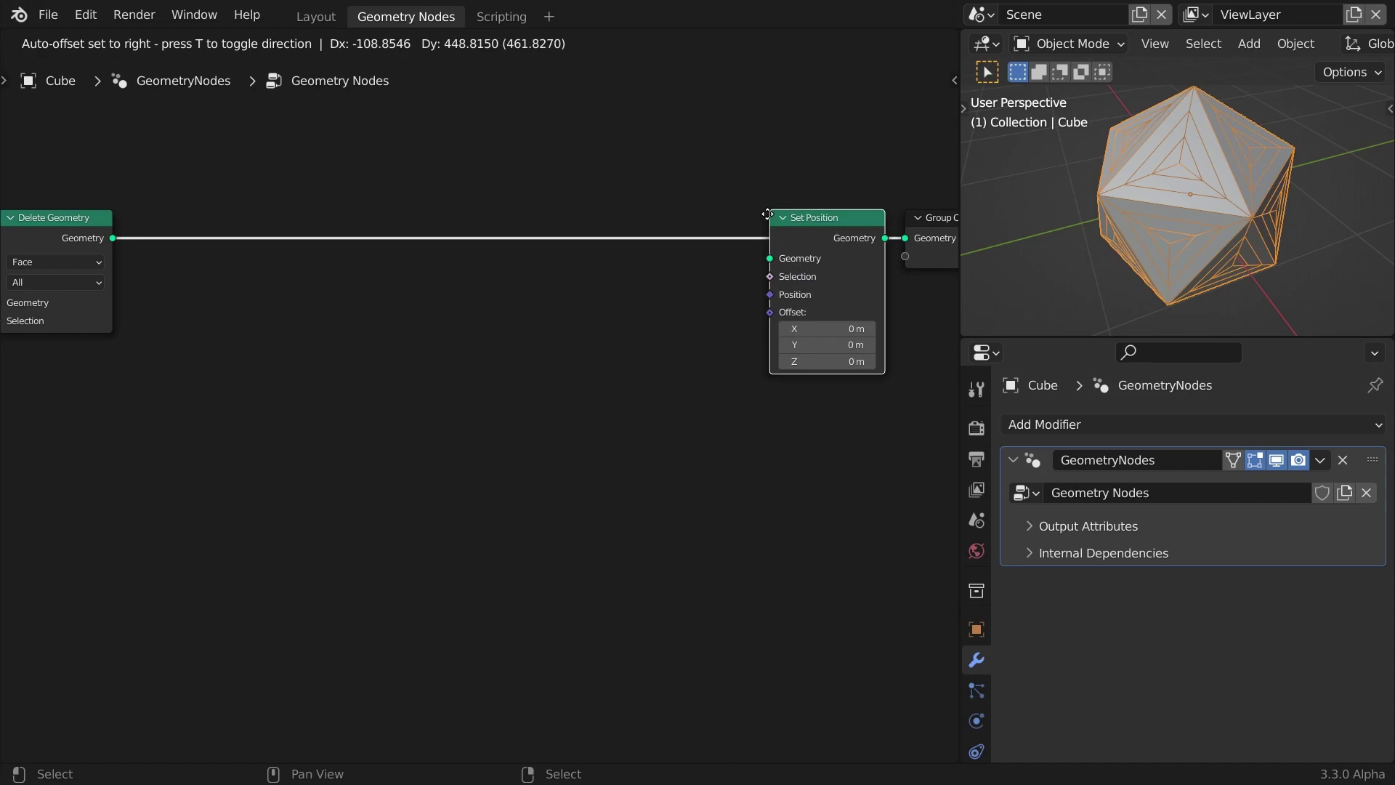
left_click(758, 209)
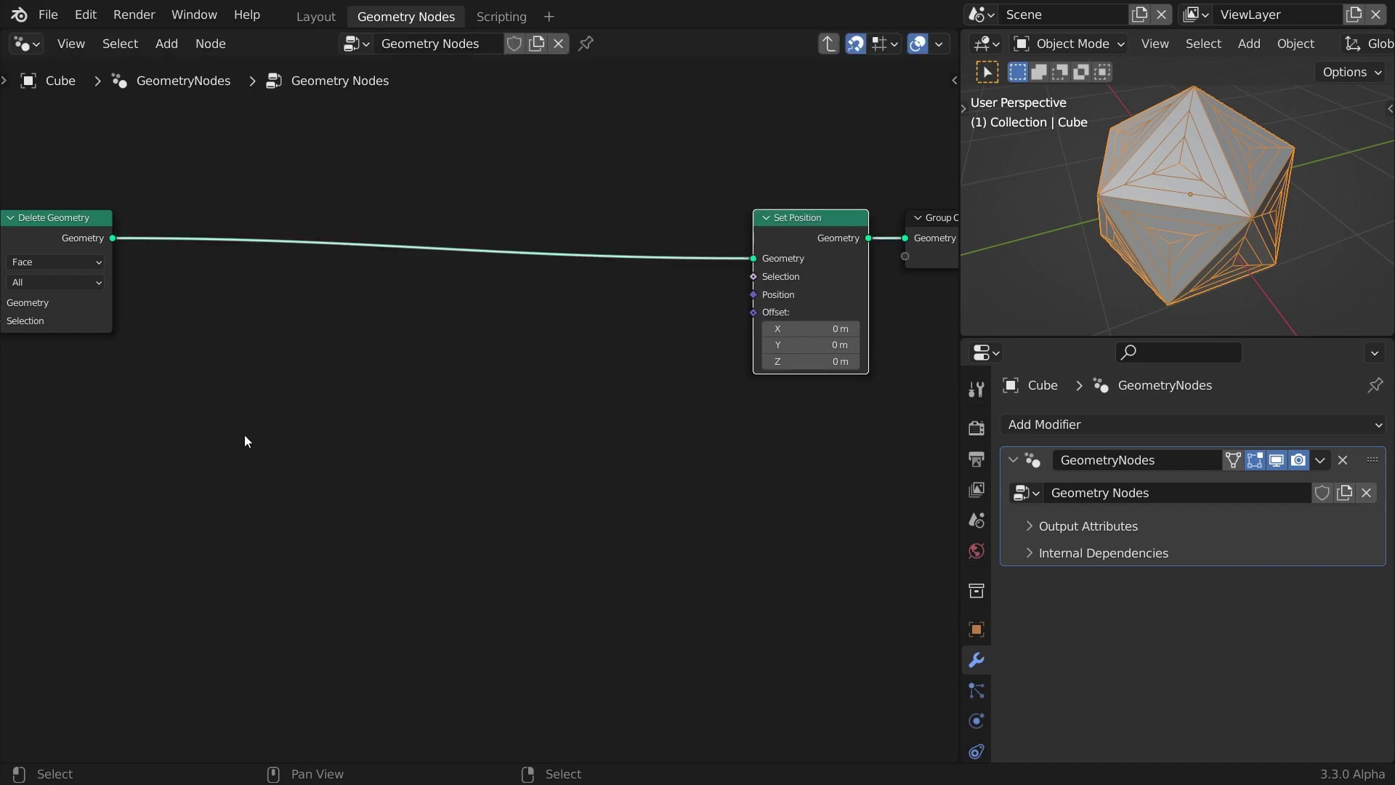
Add a Position node below the main chain and feed it into a new Vector Math node set to Normalize
key("shift+a")
mouse_move(236, 456)
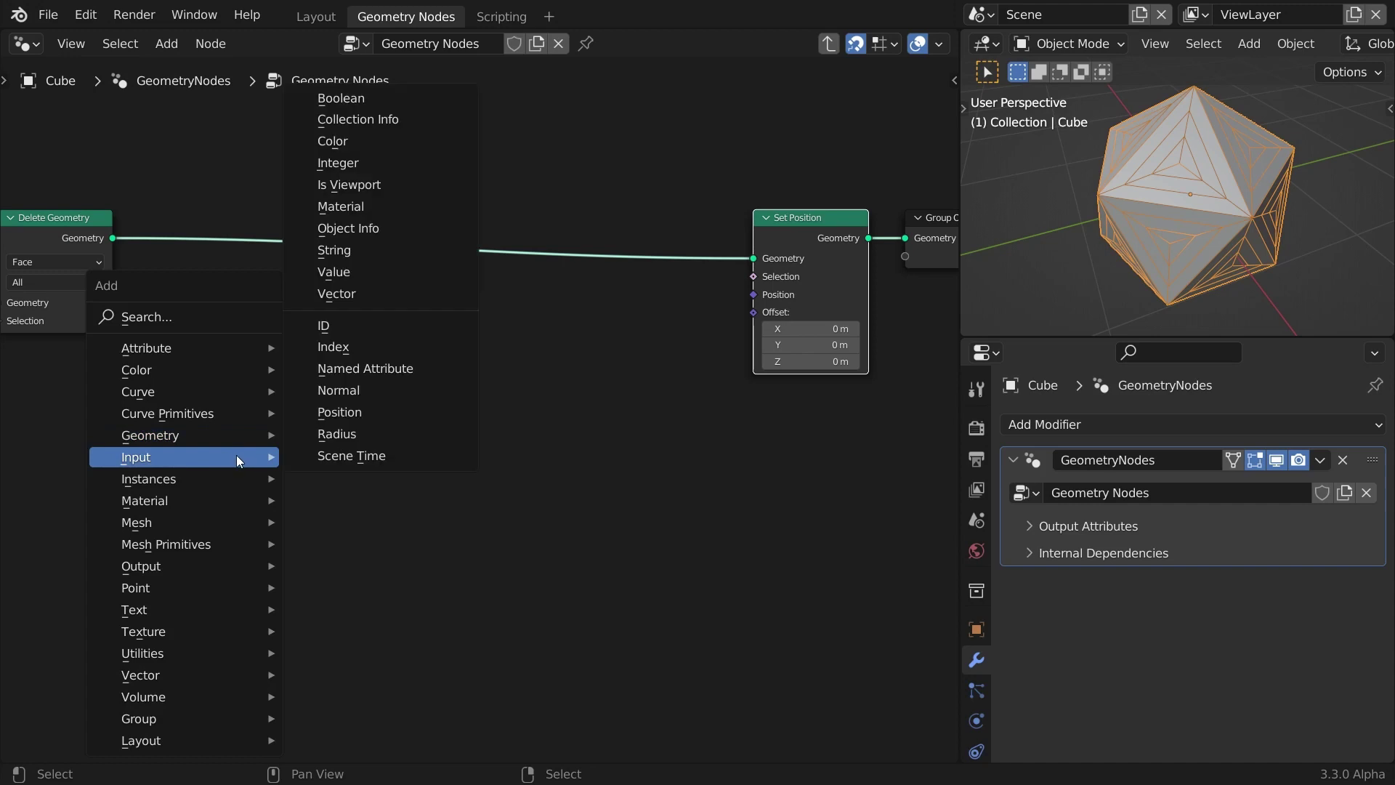
left_click(335, 413)
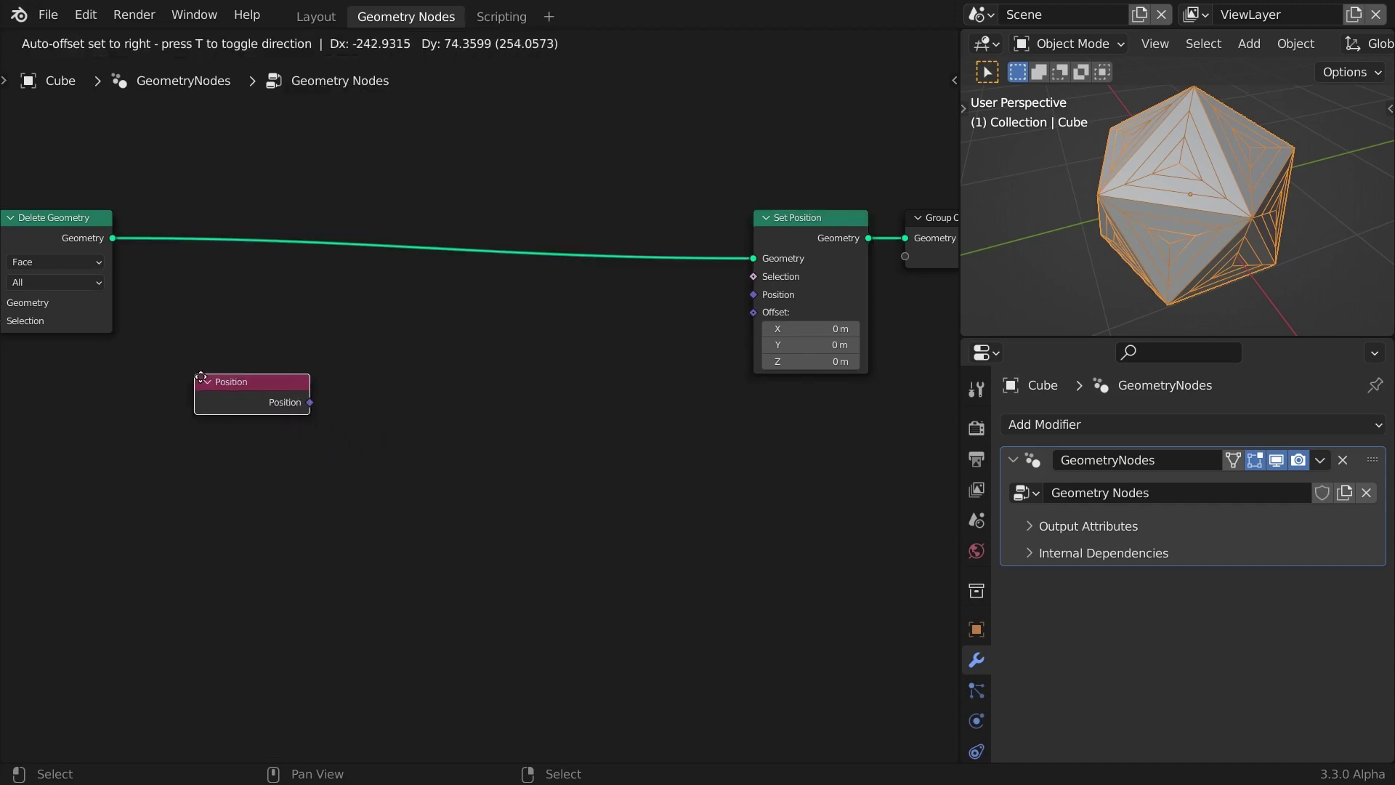
left_click(201, 378)
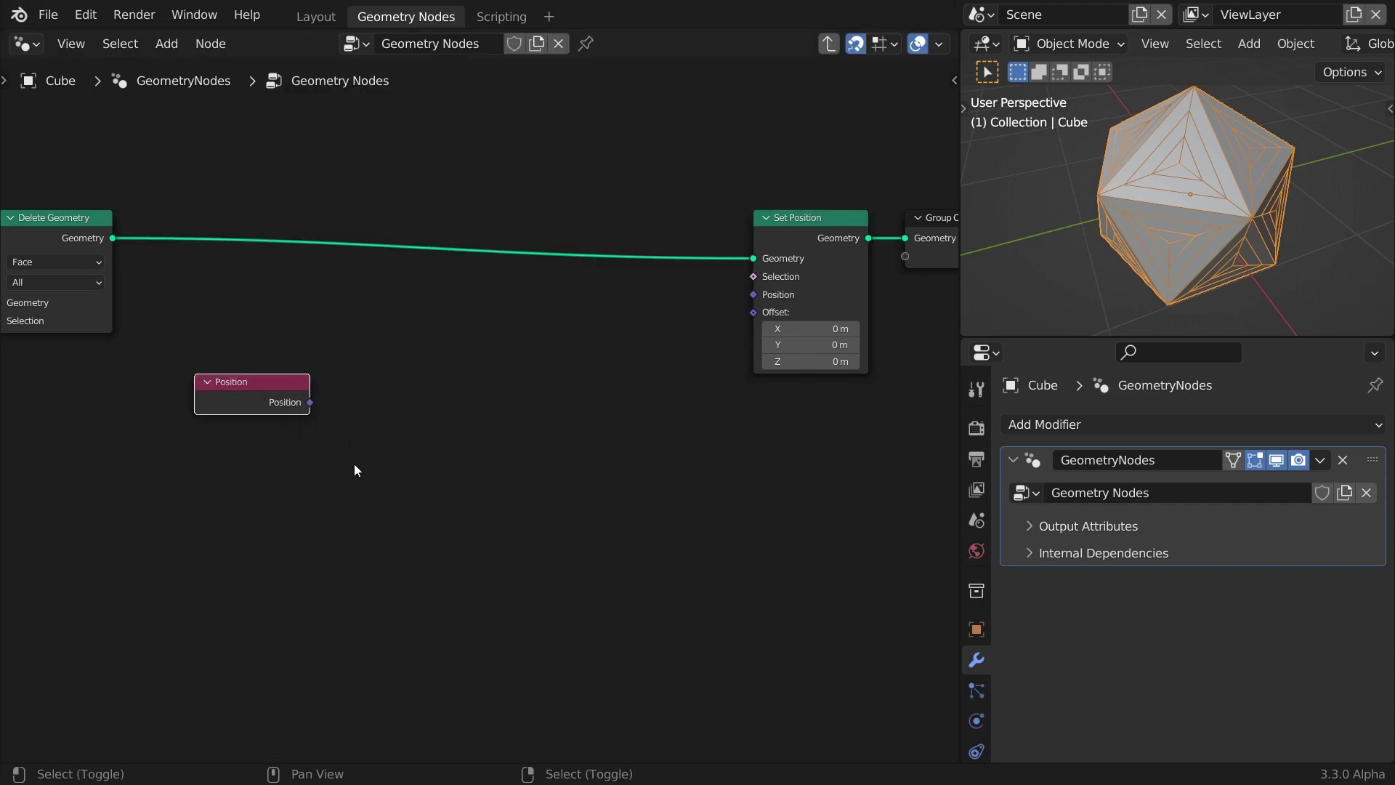
key("shift+a")
mouse_move(357, 681)
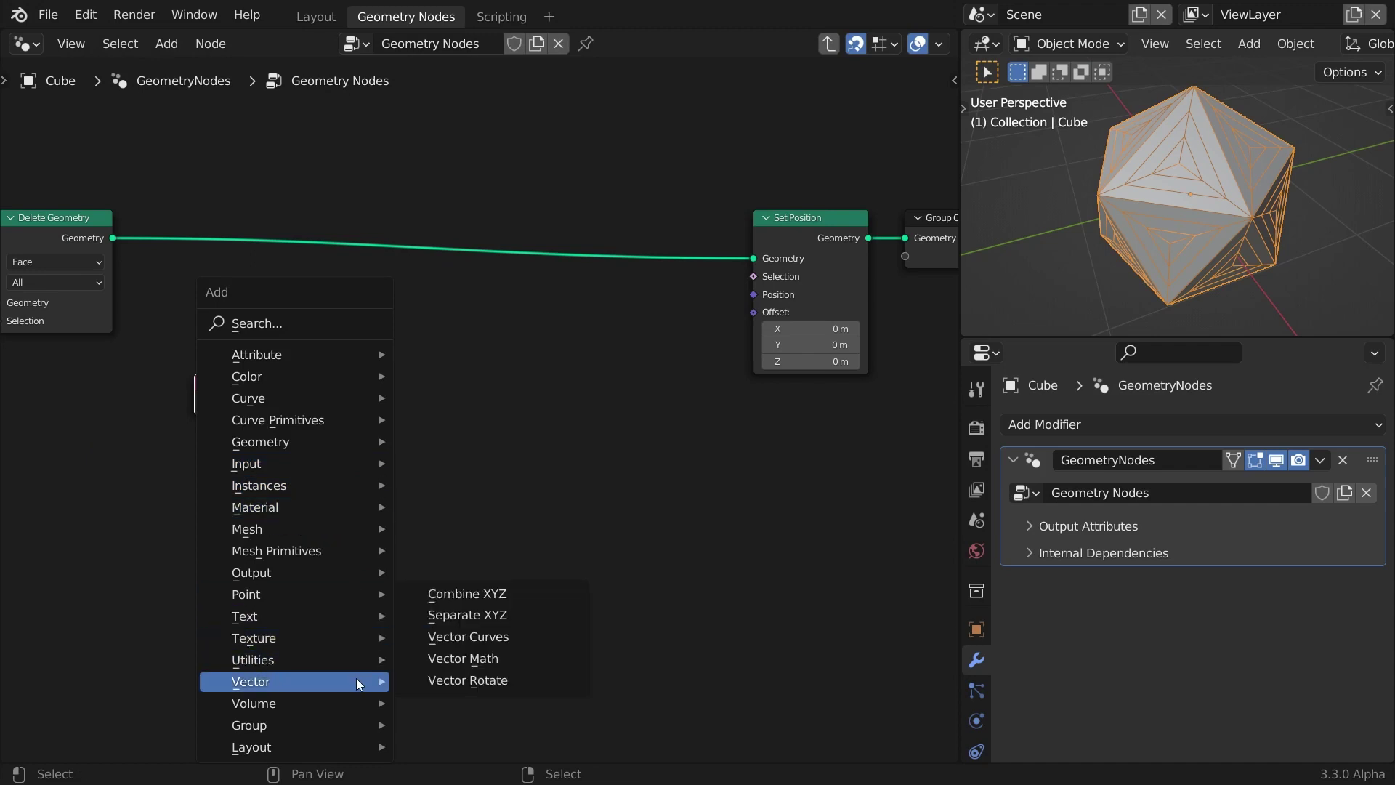
left_click(458, 658)
left_click(338, 419)
left_click_drag(309, 401, 372, 487)
left_click(402, 476)
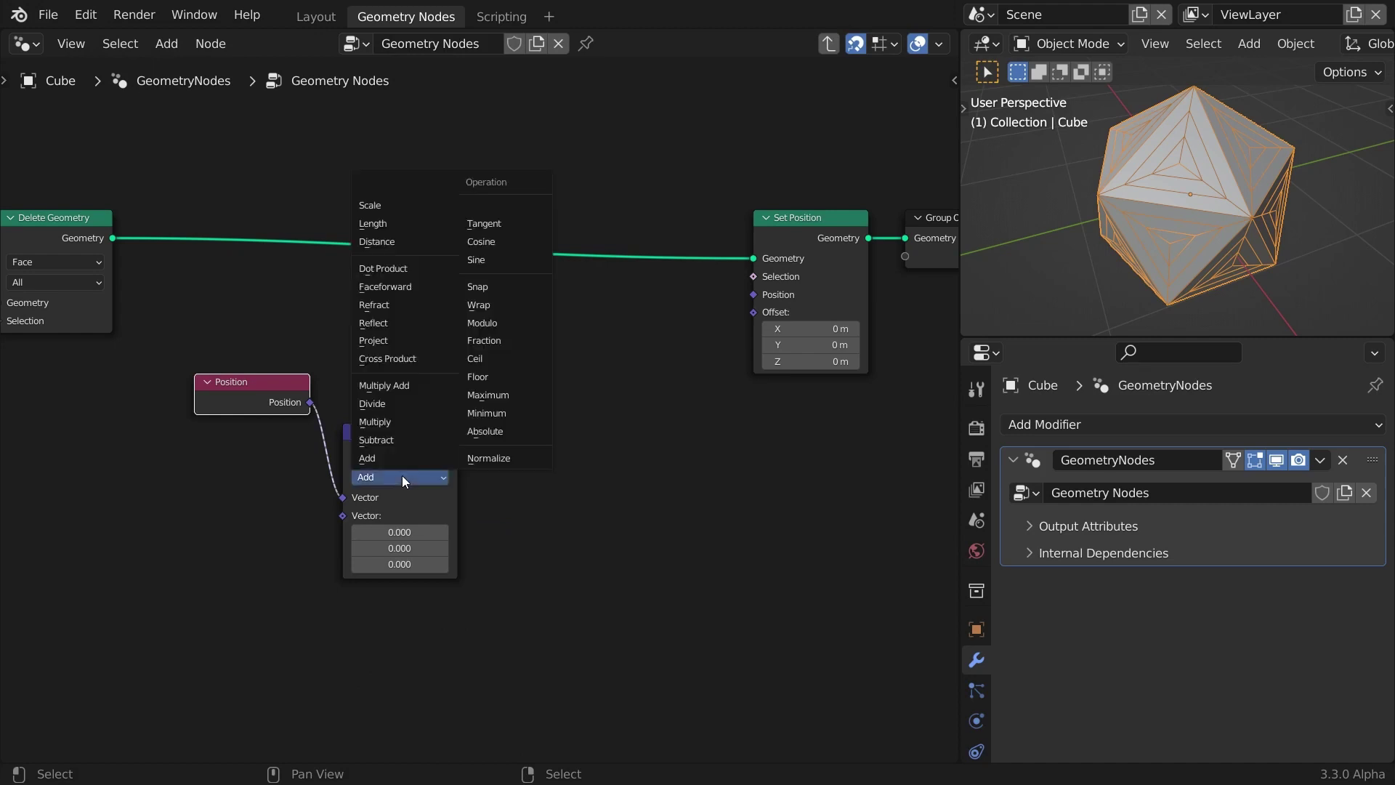
left_click(494, 456)
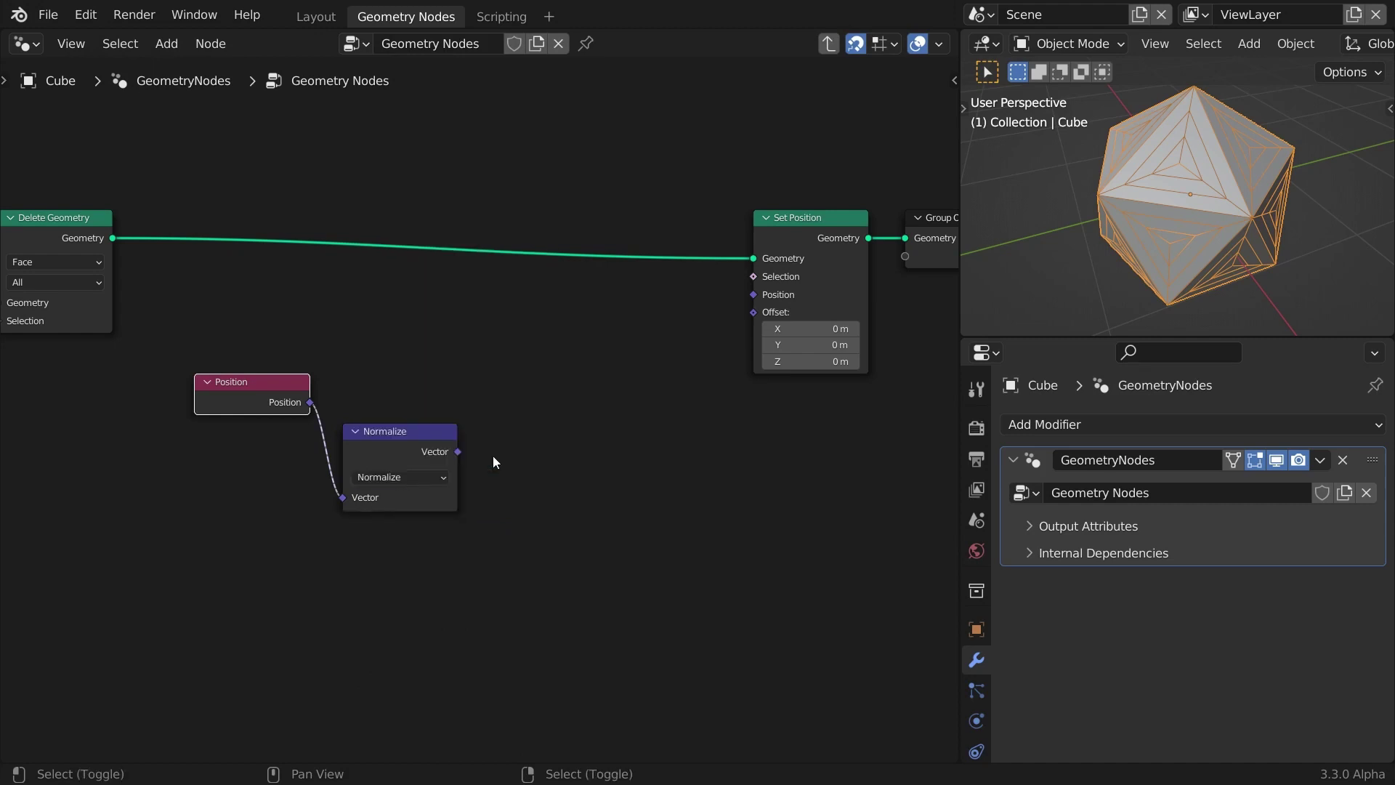
Add a second Vector Math node set to Scale and feed the normalized vector into it
key("shift+a")
left_click(590, 523)
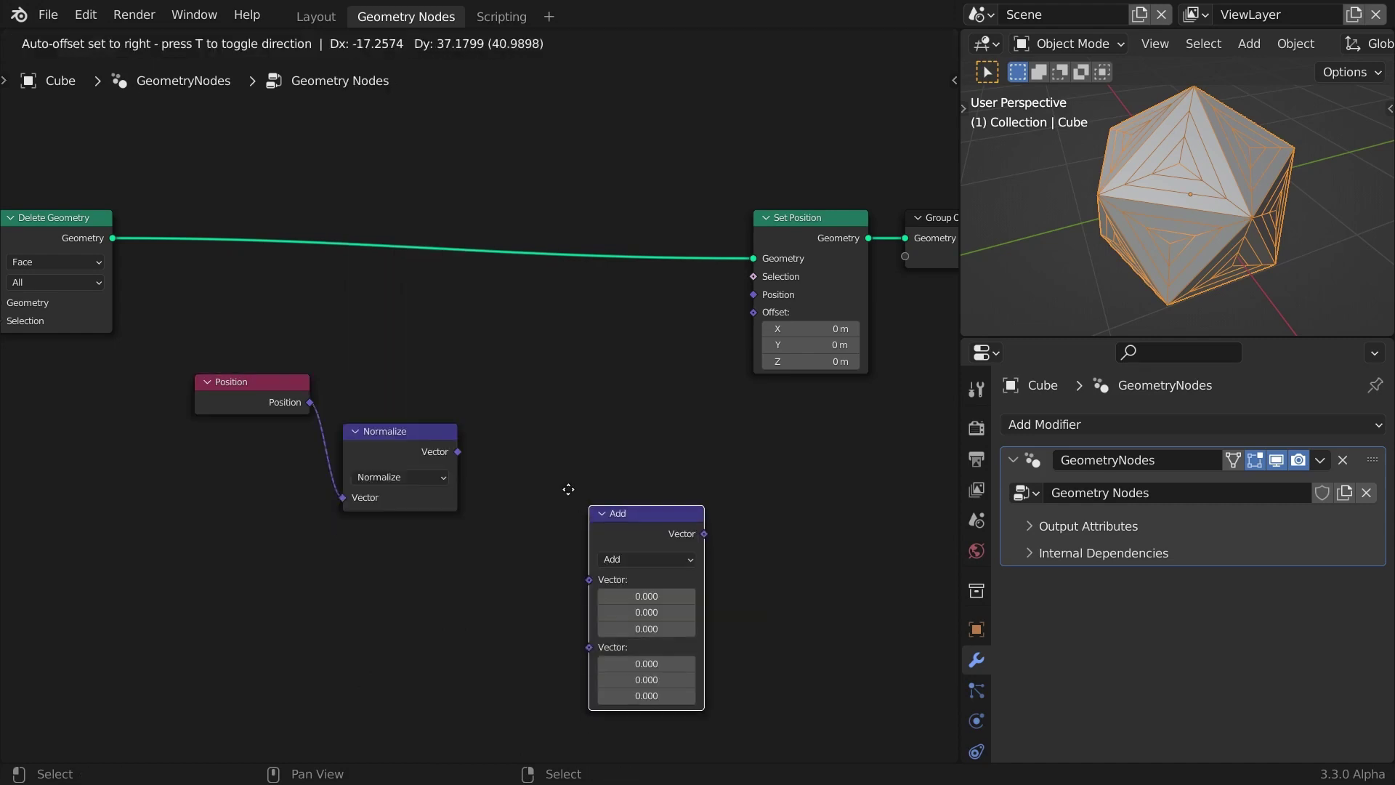
left_click(478, 433)
left_click_drag(458, 452, 495, 500)
left_click(539, 477)
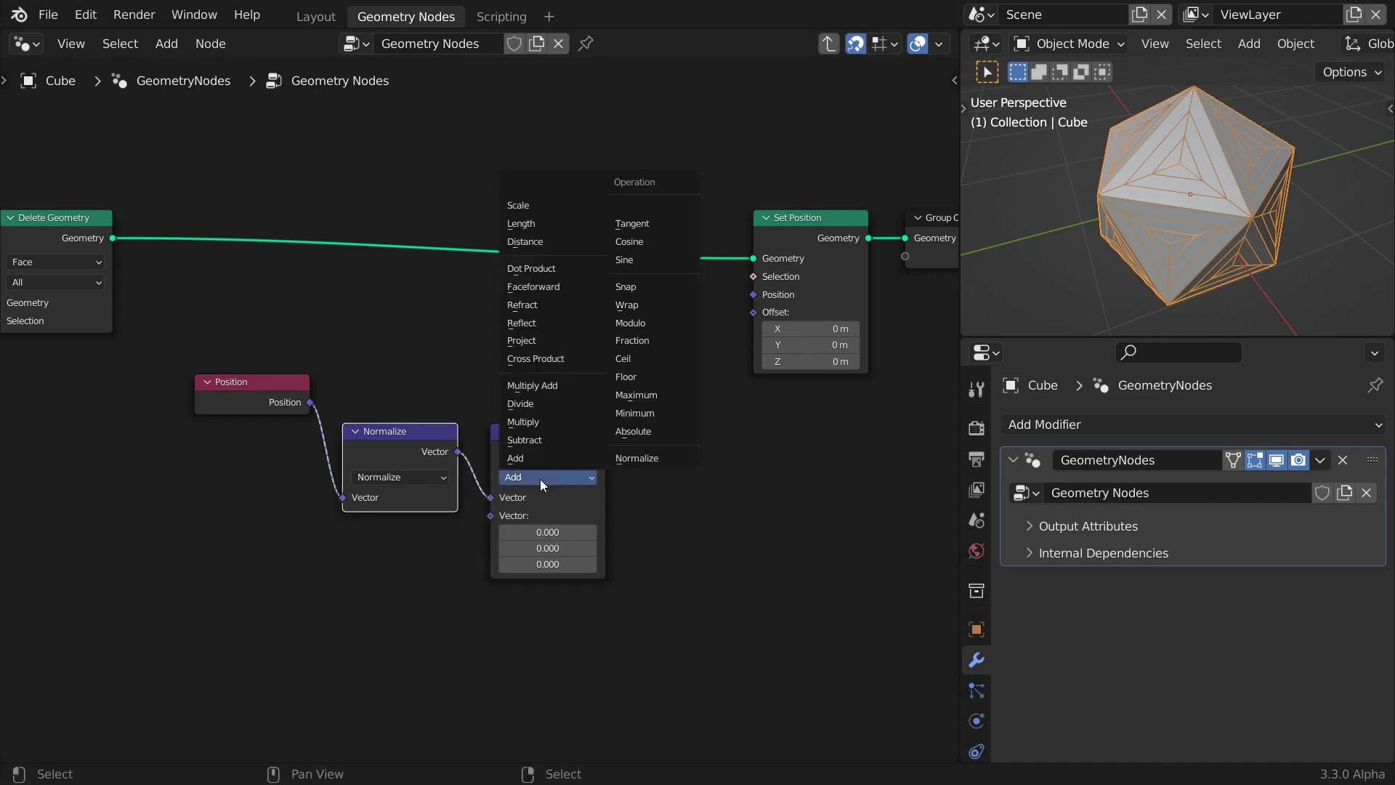
left_click(552, 206)
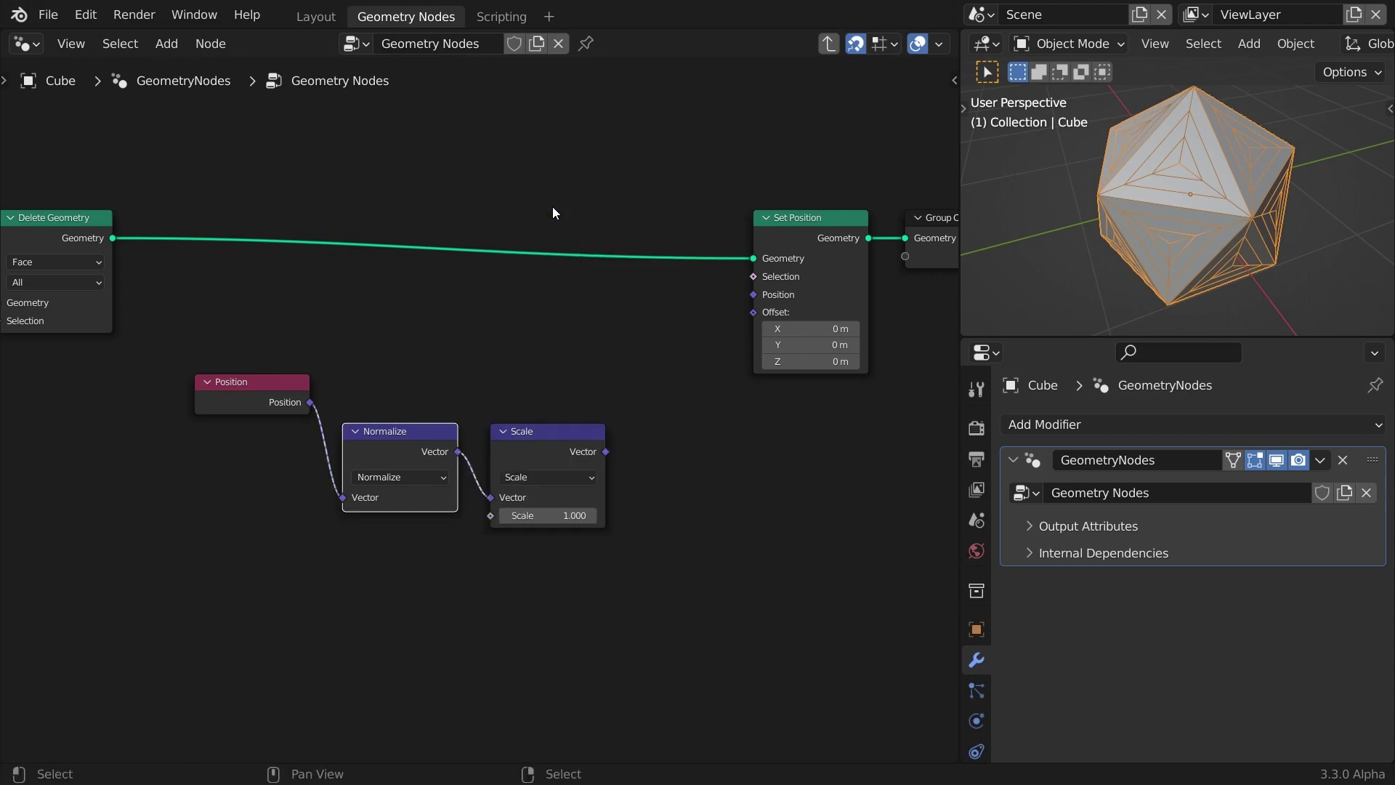
Add a Mix color node blending Position as Color1 and the scaled vector as Color2 into Set Position's Position, with Fac at 1
key("shift+a")
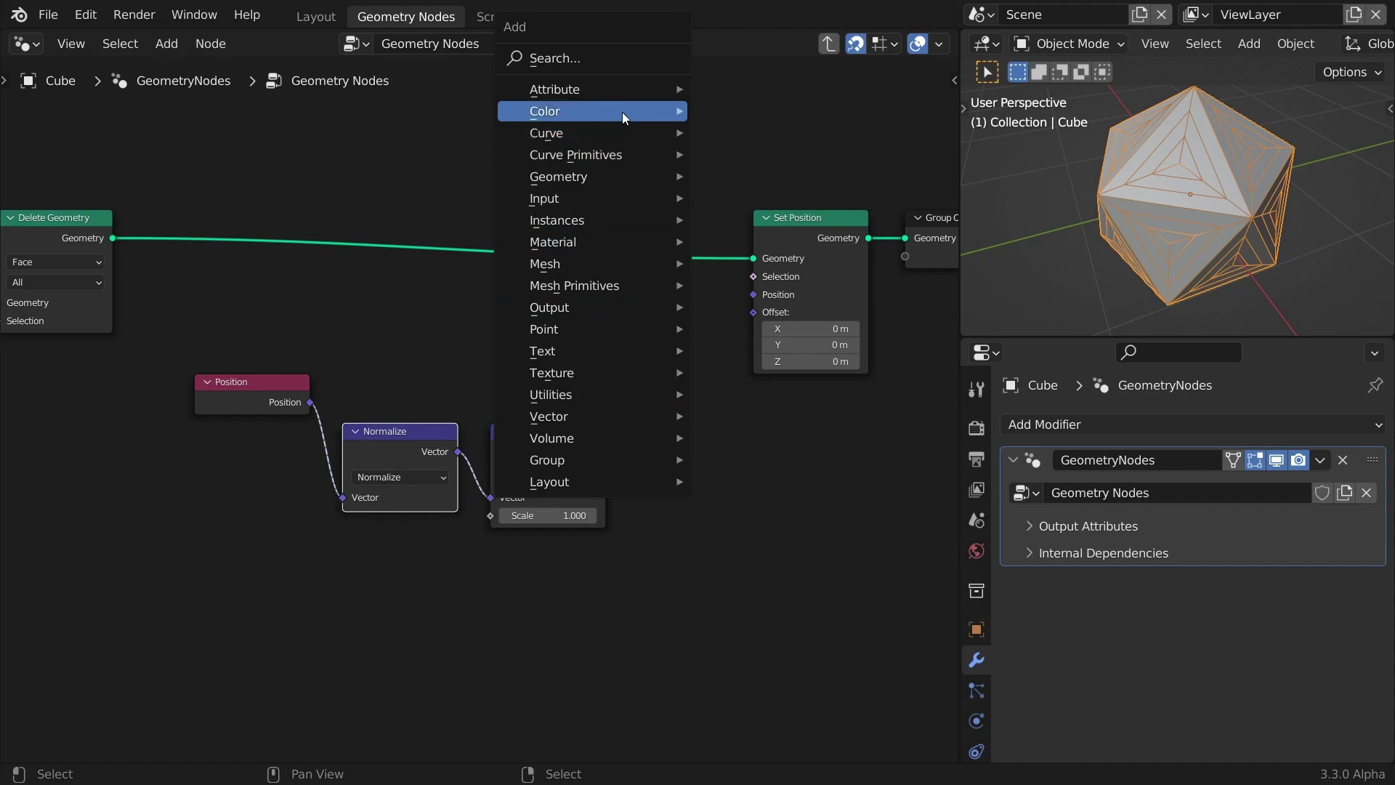
mouse_move(622, 110)
left_click(748, 153)
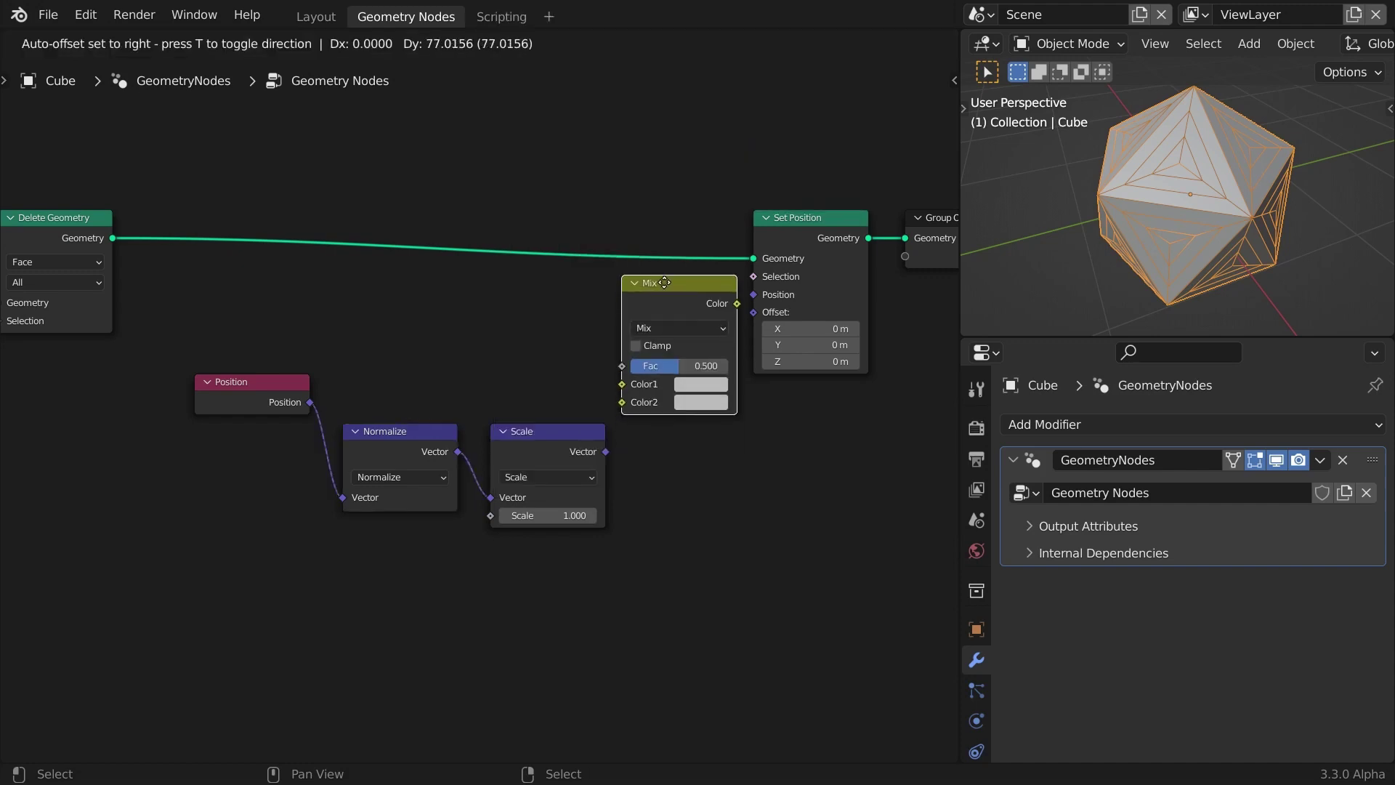
left_click(664, 280)
left_click_drag(310, 402, 627, 386)
left_click_drag(605, 451, 626, 402)
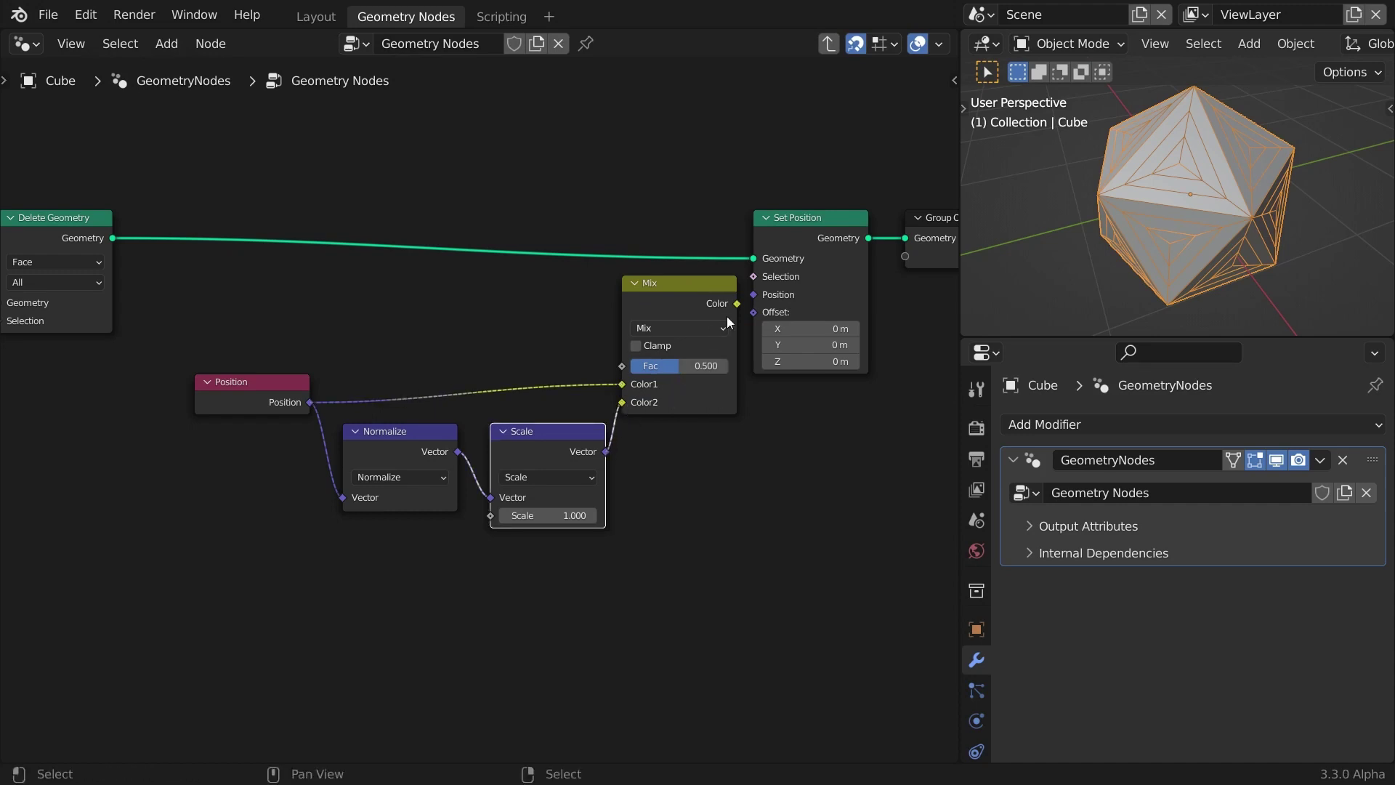
left_click_drag(737, 304, 760, 290)
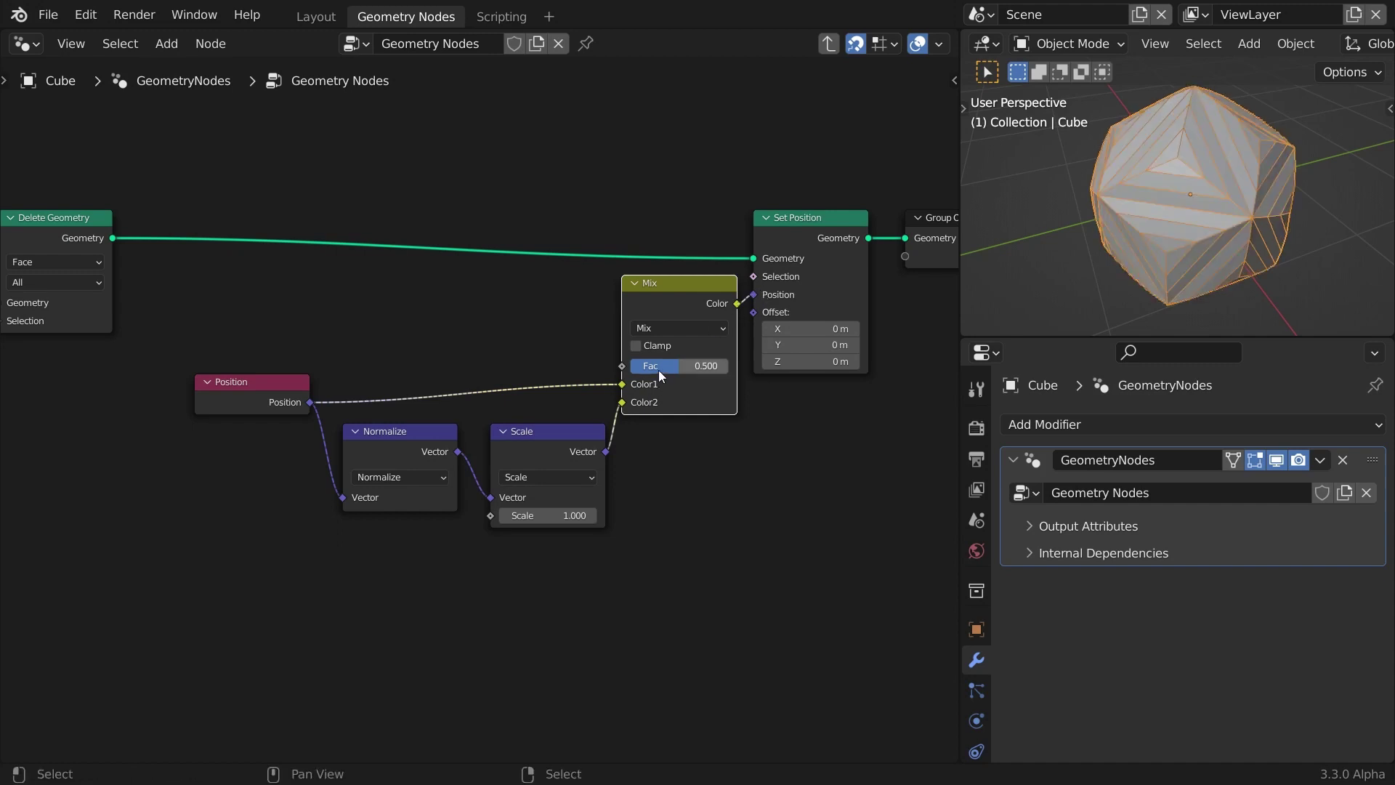
left_click_drag(662, 365, 714, 365)
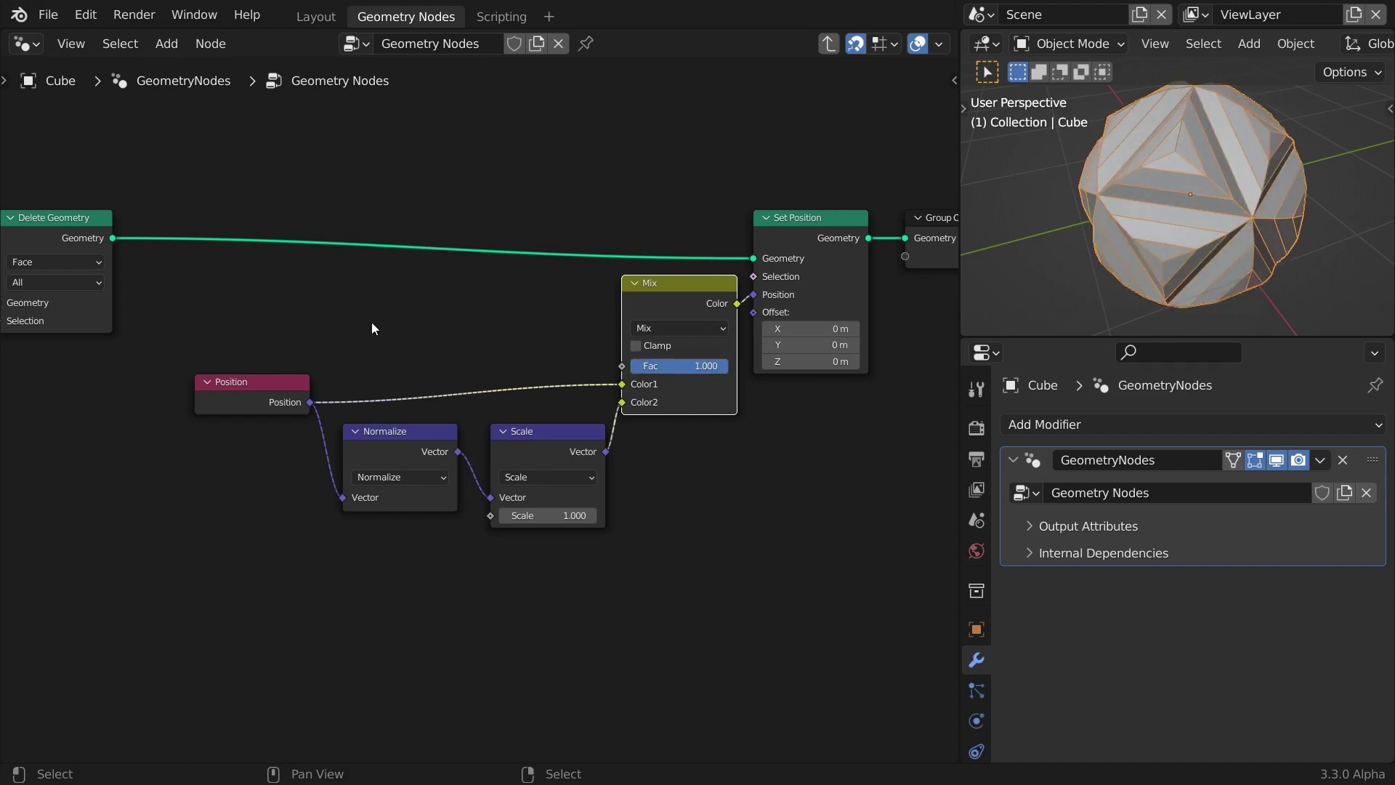
Insert a Subdivide Mesh node between the first Delete Geometry and Extrude Mesh nodes and set its Level to 4
scroll(342, 317, "down", 3)
middle_click_drag(79, 399, 612, 409)
key("shift+a")
mouse_move(393, 425)
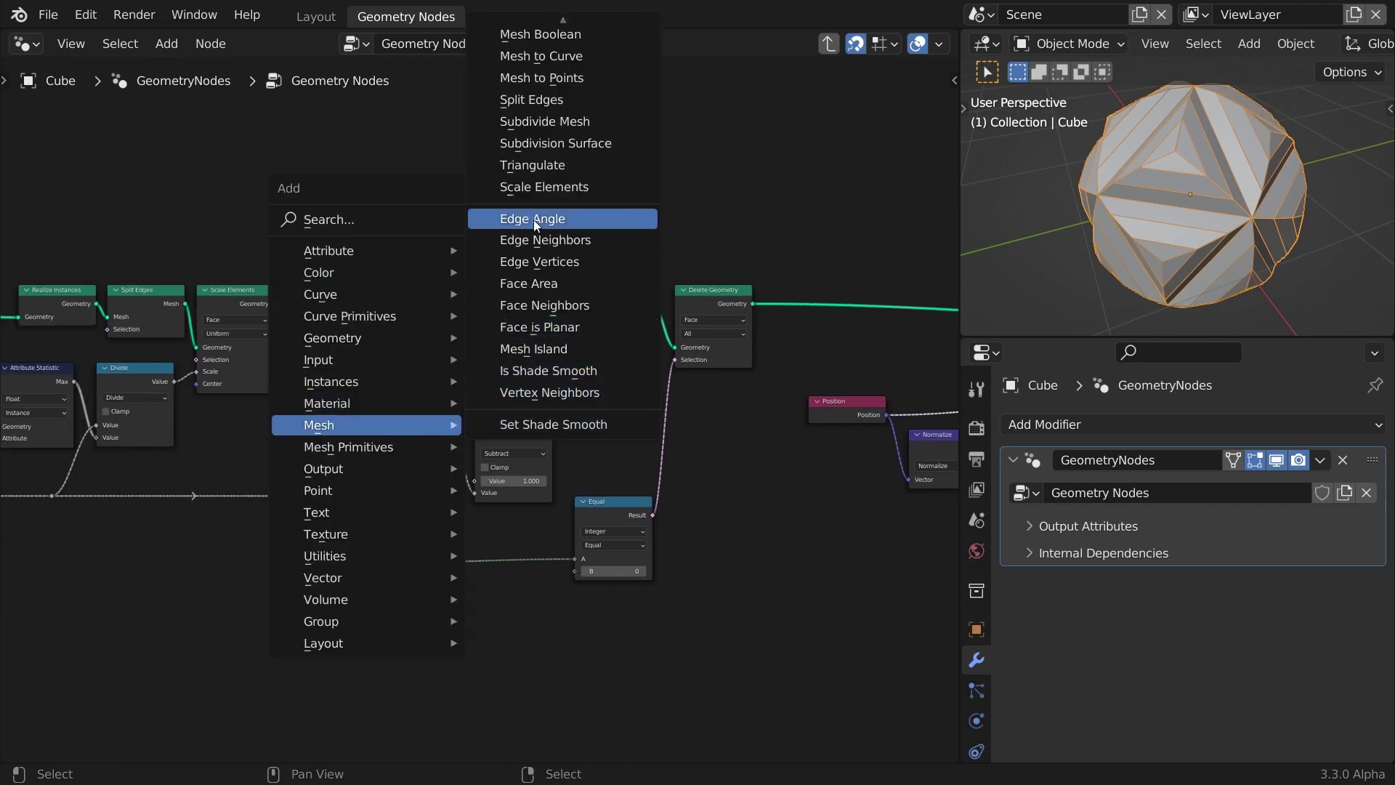
left_click(538, 120)
left_click(390, 289)
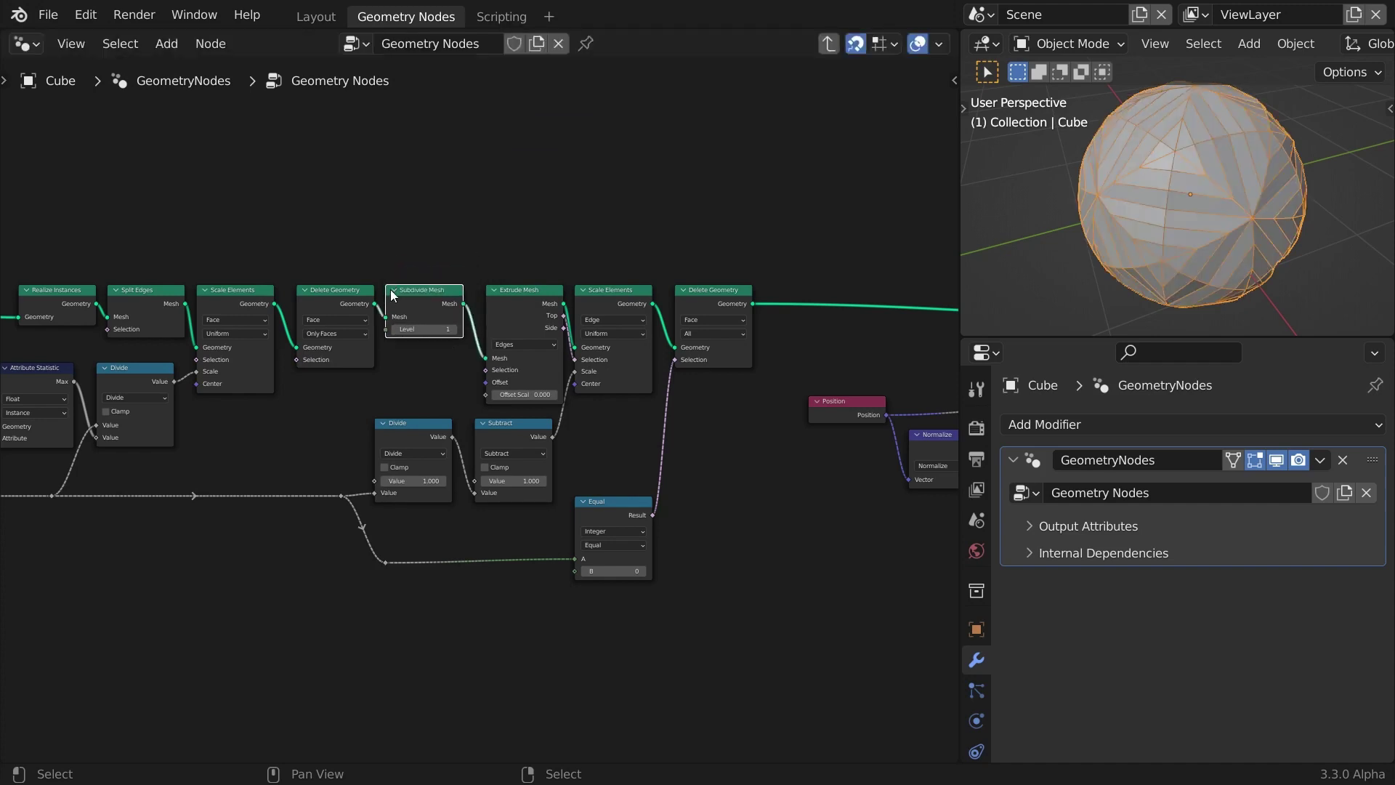
left_click(455, 329)
left_click(455, 328)
left_click(455, 329)
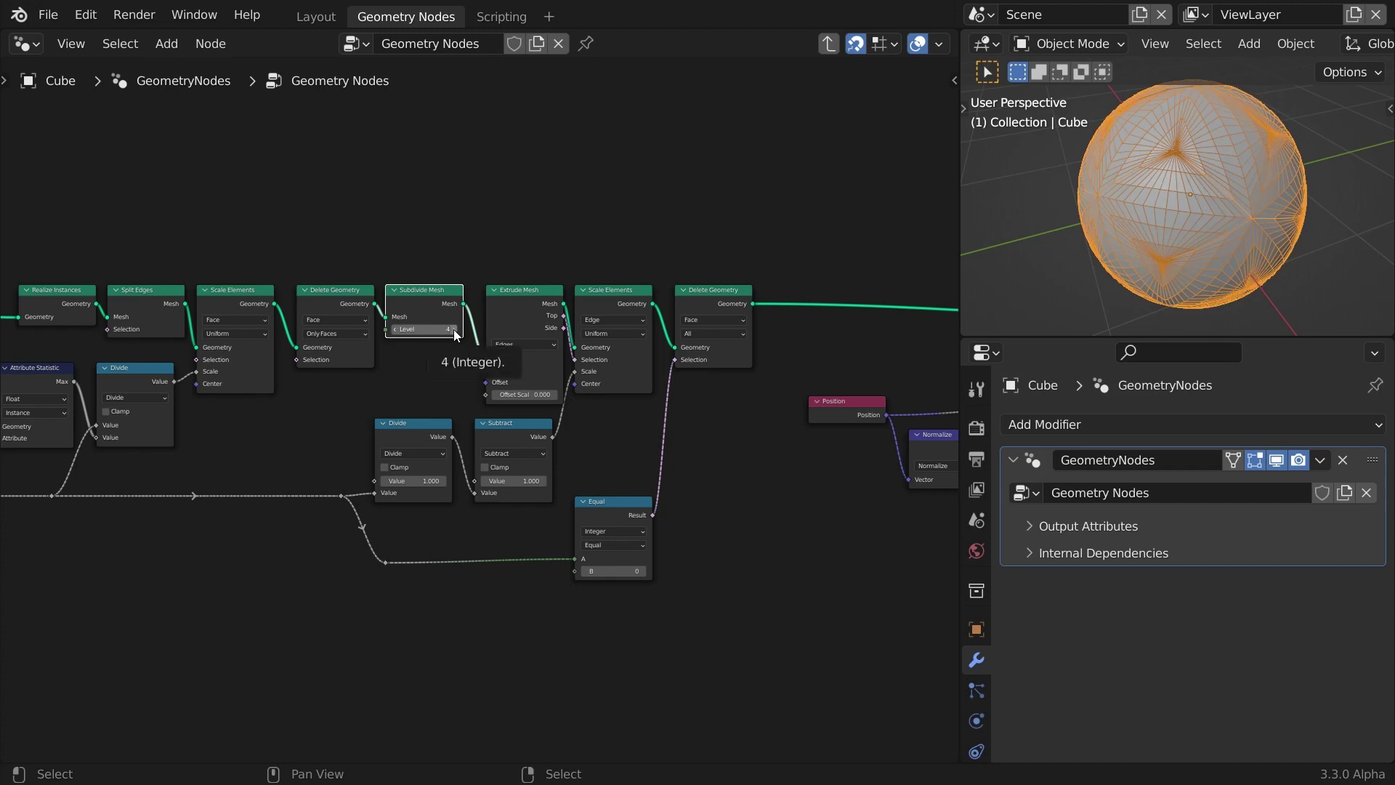
Raise the Mesh Line node's Count to 6
middle_click_drag(838, 476, 501, 510)
left_click(236, 374)
left_click(236, 373)
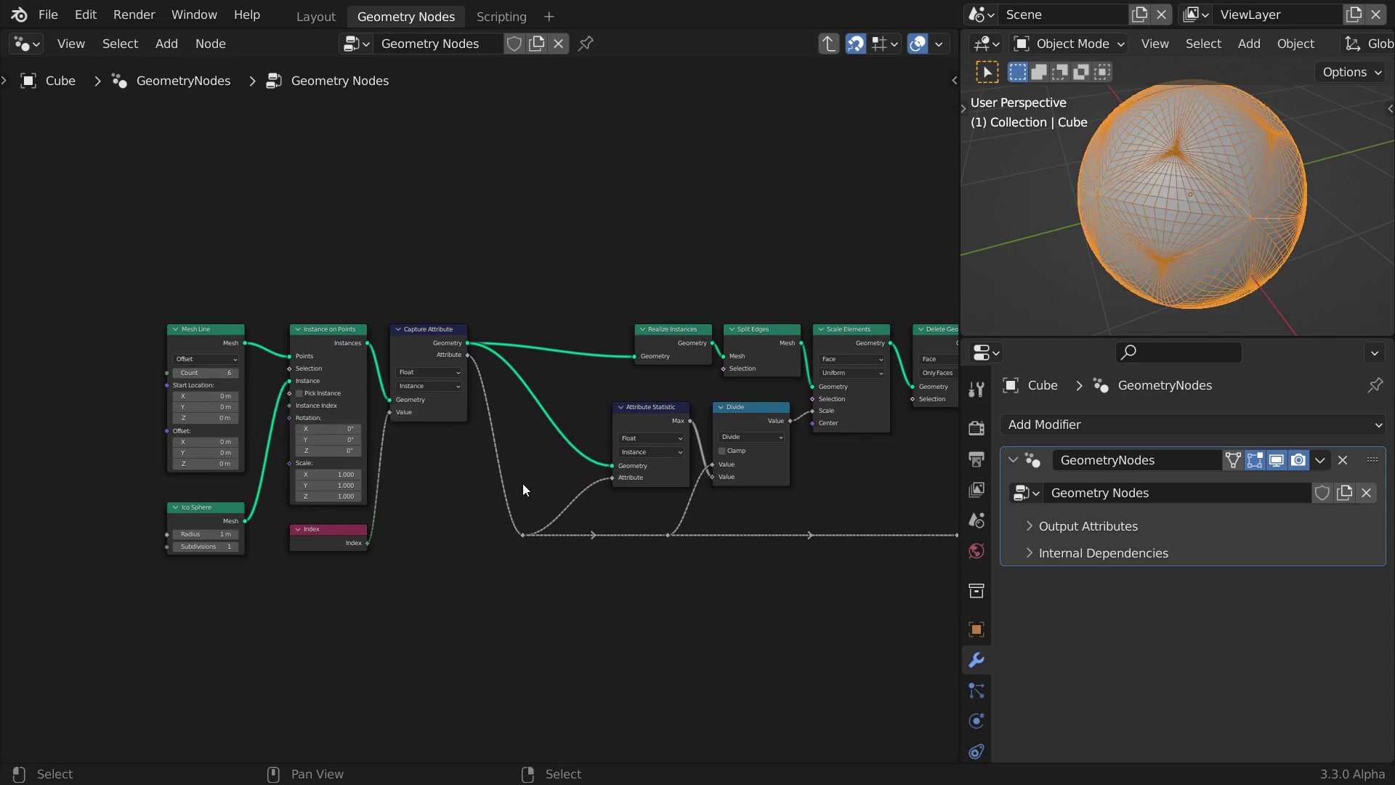
Move Group Output farther right and insert an Extrude Mesh node between Set Position and it, with Individual turned off
middle_click_drag(879, 485, 378, 432)
left_click_drag(469, 278, 923, 277)
key("shift+a")
mouse_move(693, 416)
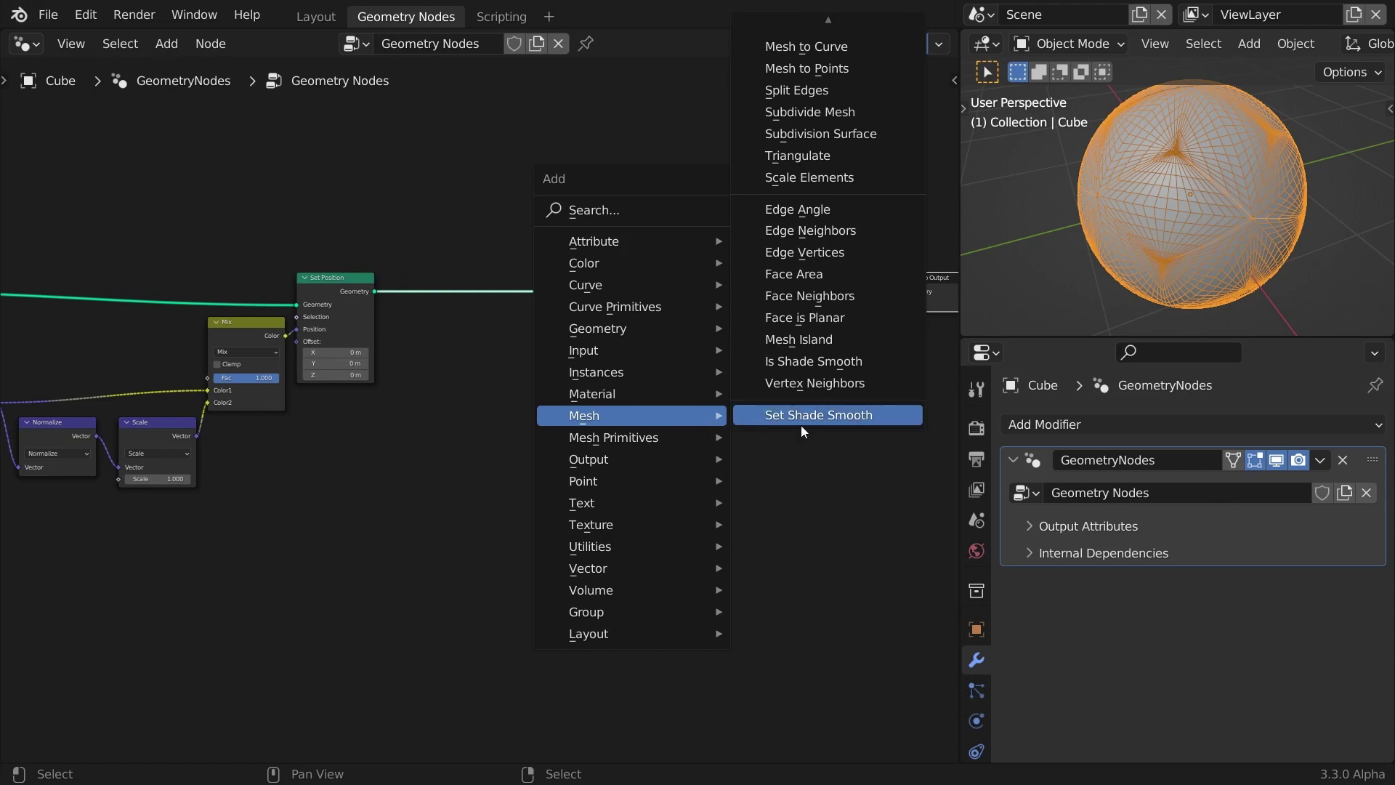
mouse_move(825, 14)
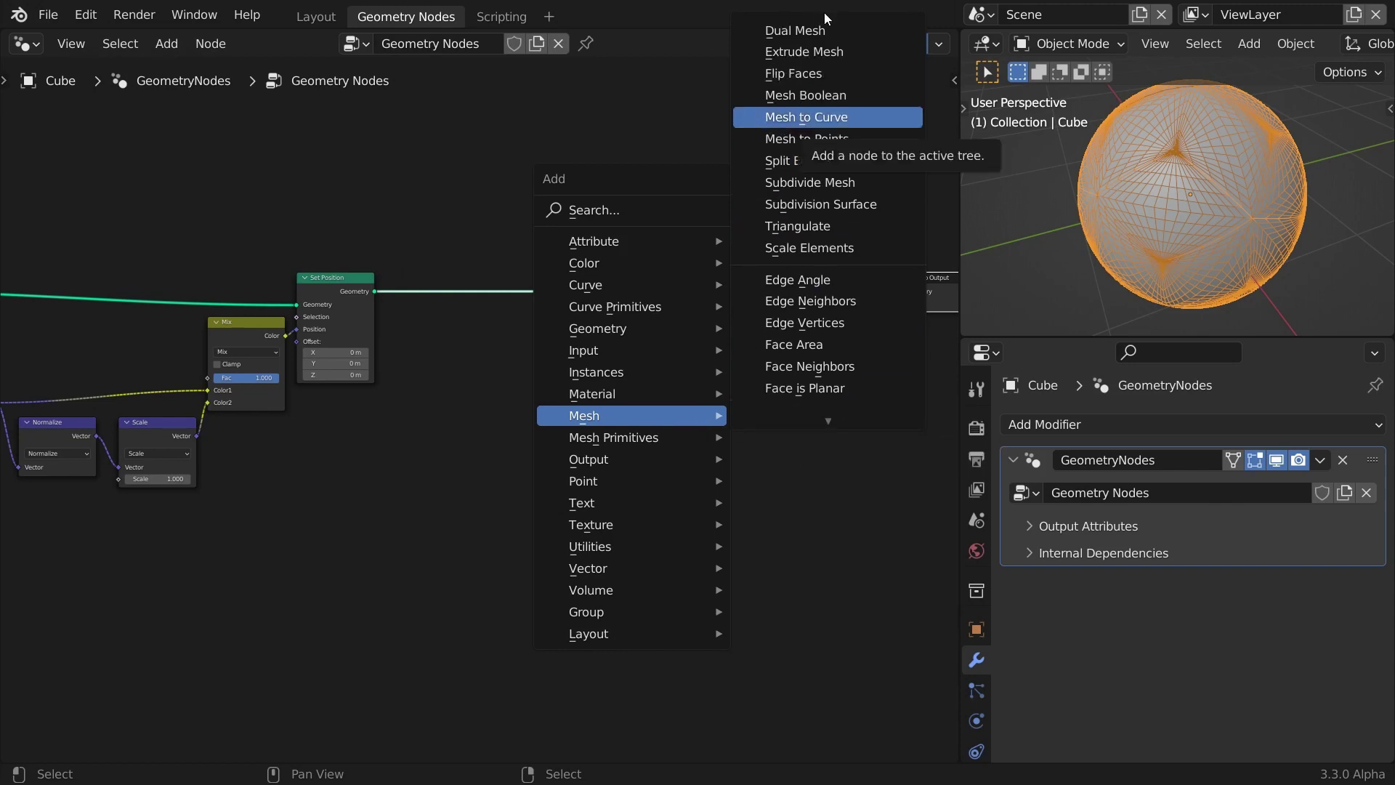
left_click(826, 52)
left_click(800, 272)
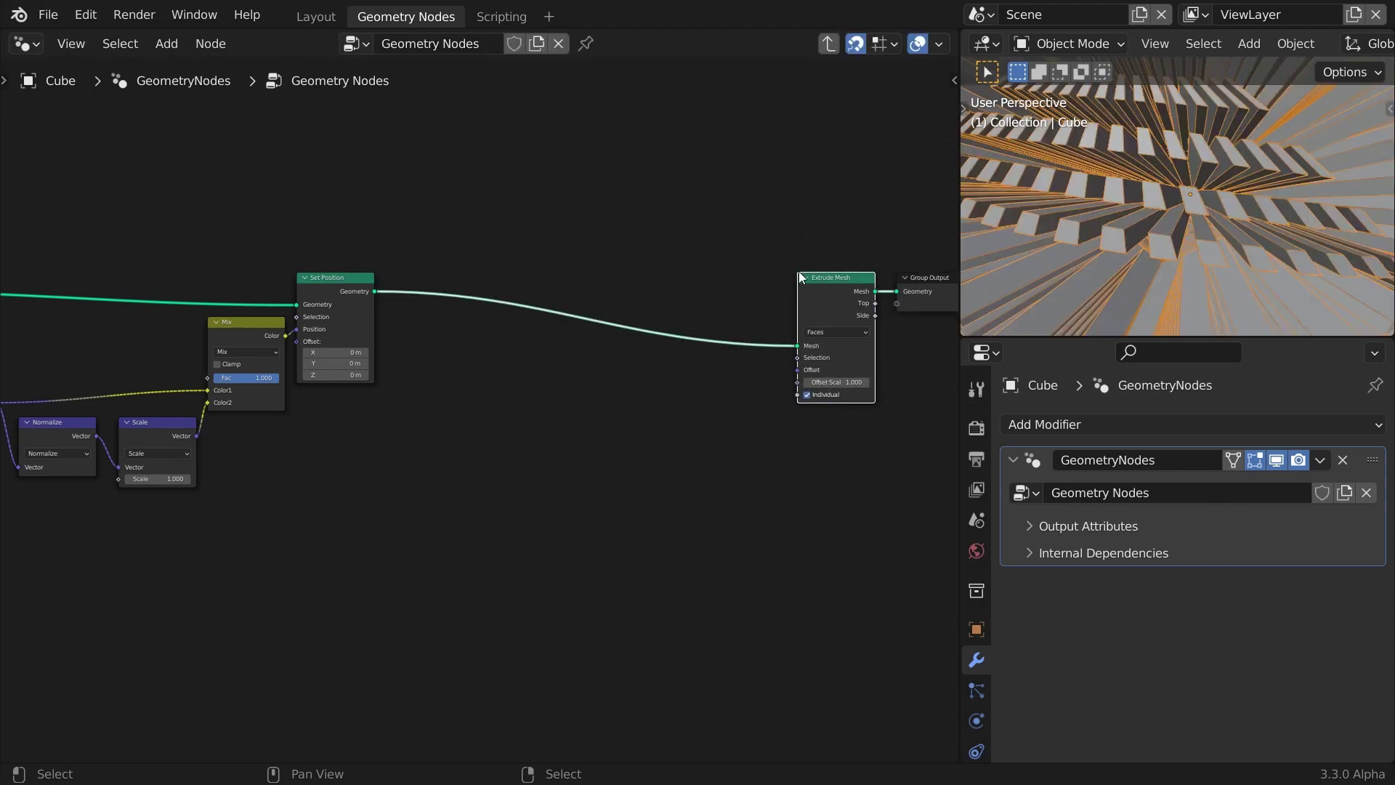
left_click(807, 394)
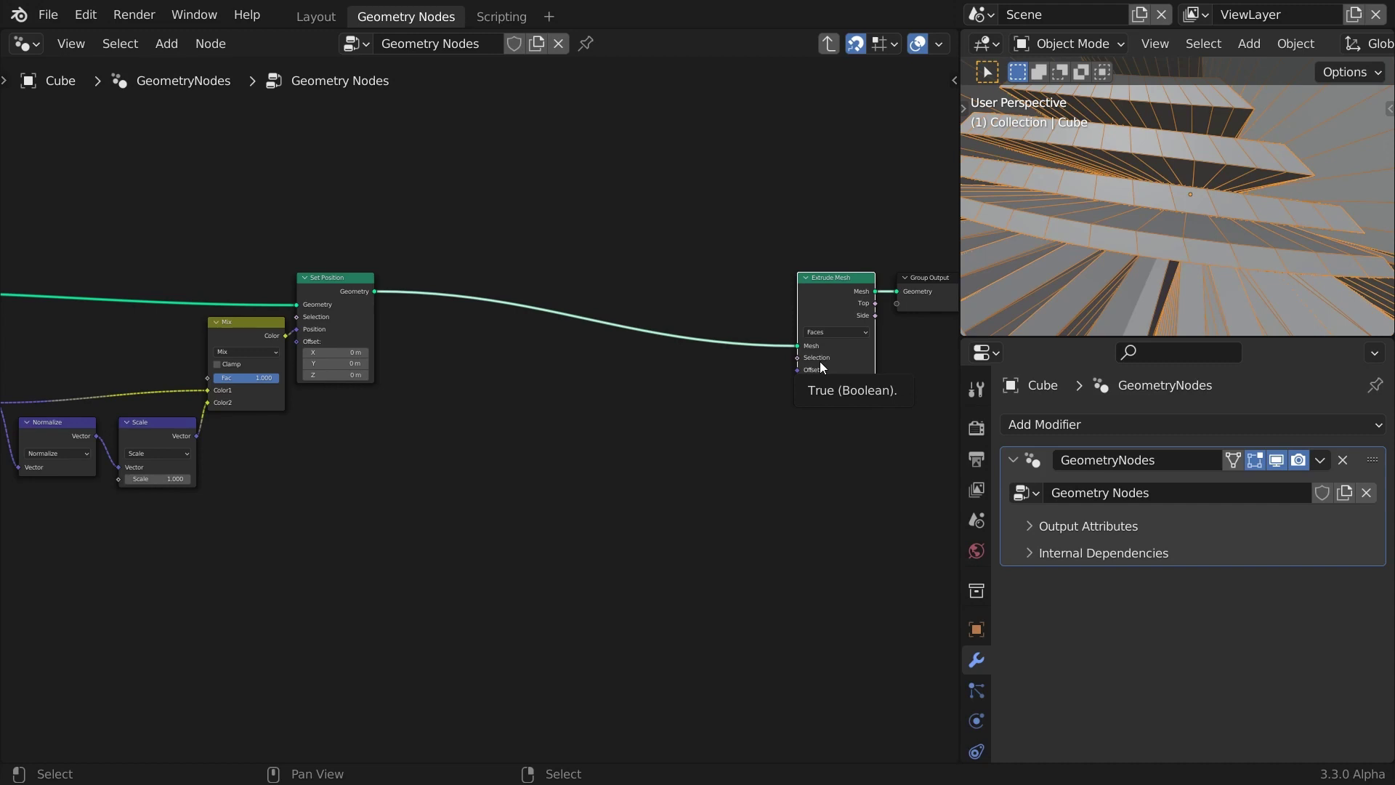
Add another Position node between and below the Set Position and new Extrude Mesh nodes
key("shift+a")
mouse_move(502, 323)
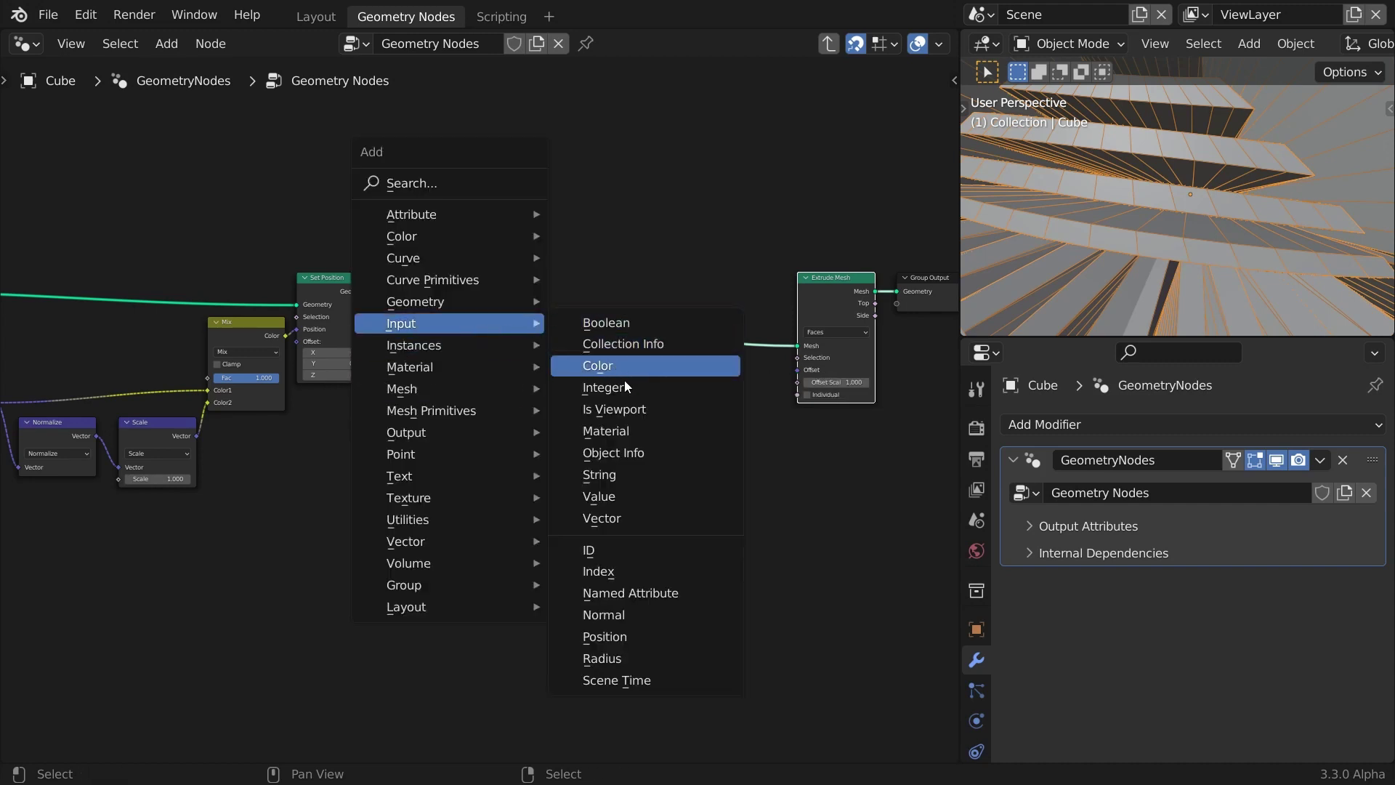
left_click(613, 638)
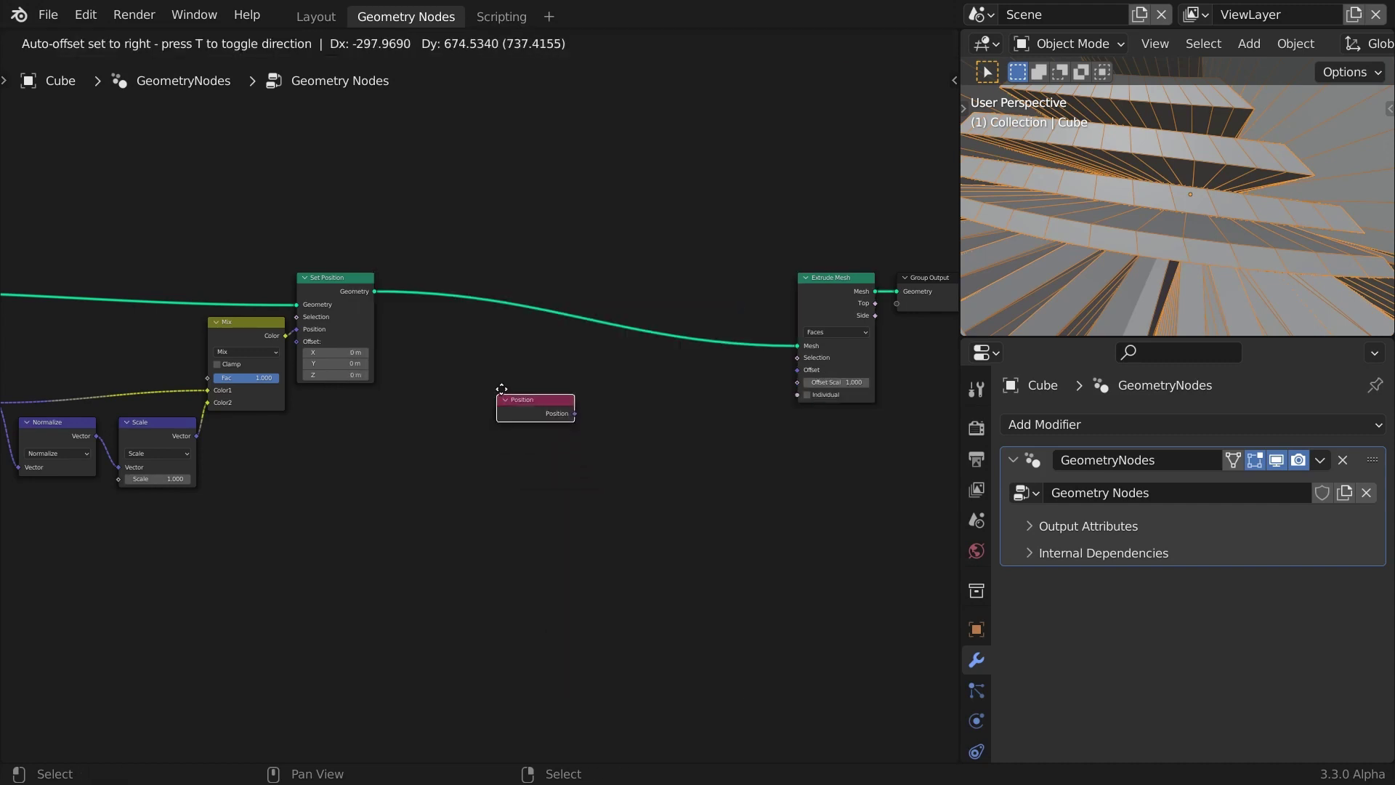
left_click(501, 389)
Add a Vector Math node set to Scale, feed the new Position into it, and link its Vector to the Extrude Mesh Offset
scroll(666, 433, "up", 4)
middle_click_drag(686, 436, 520, 441)
key("shift+a")
mouse_move(478, 703)
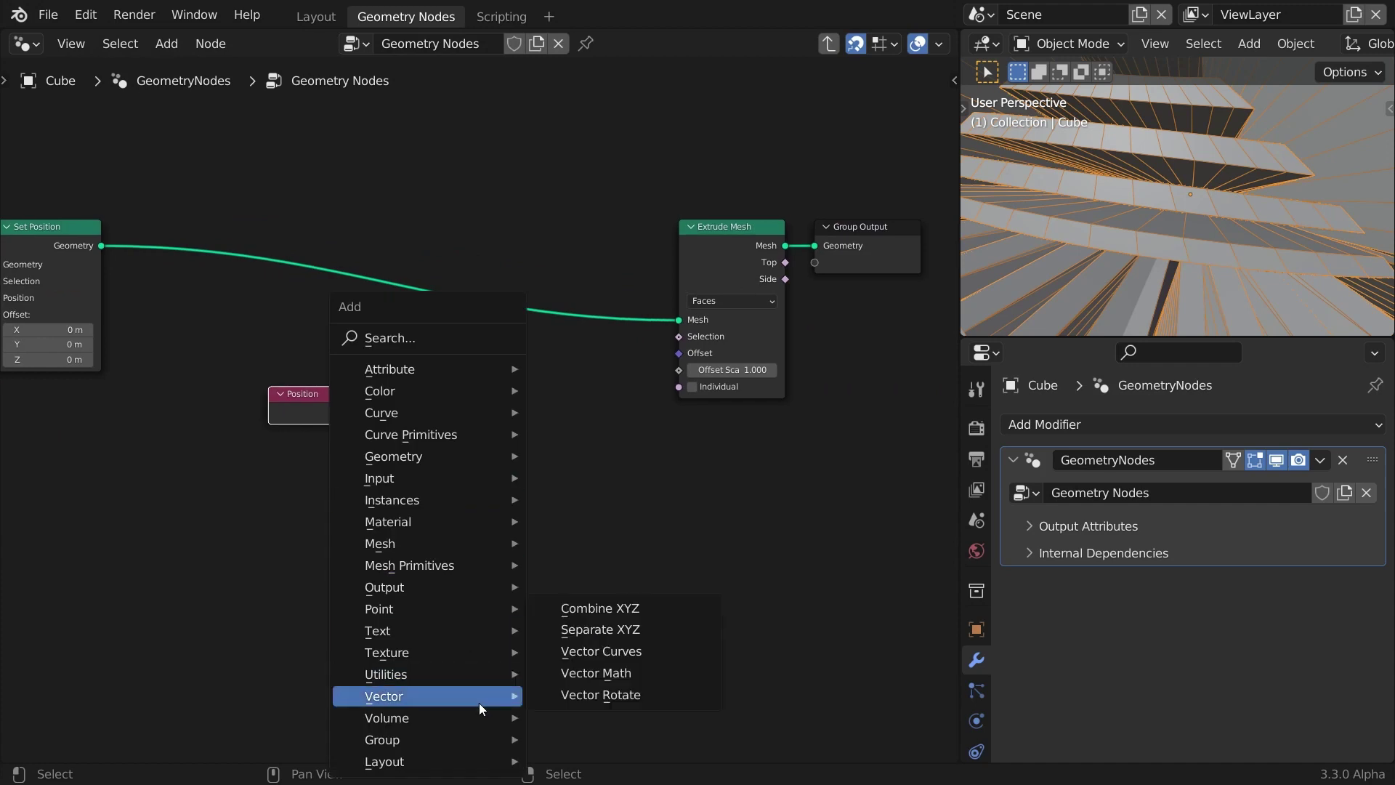
left_click(596, 673)
left_click(399, 387)
left_click_drag(375, 413, 404, 440)
left_click(457, 422)
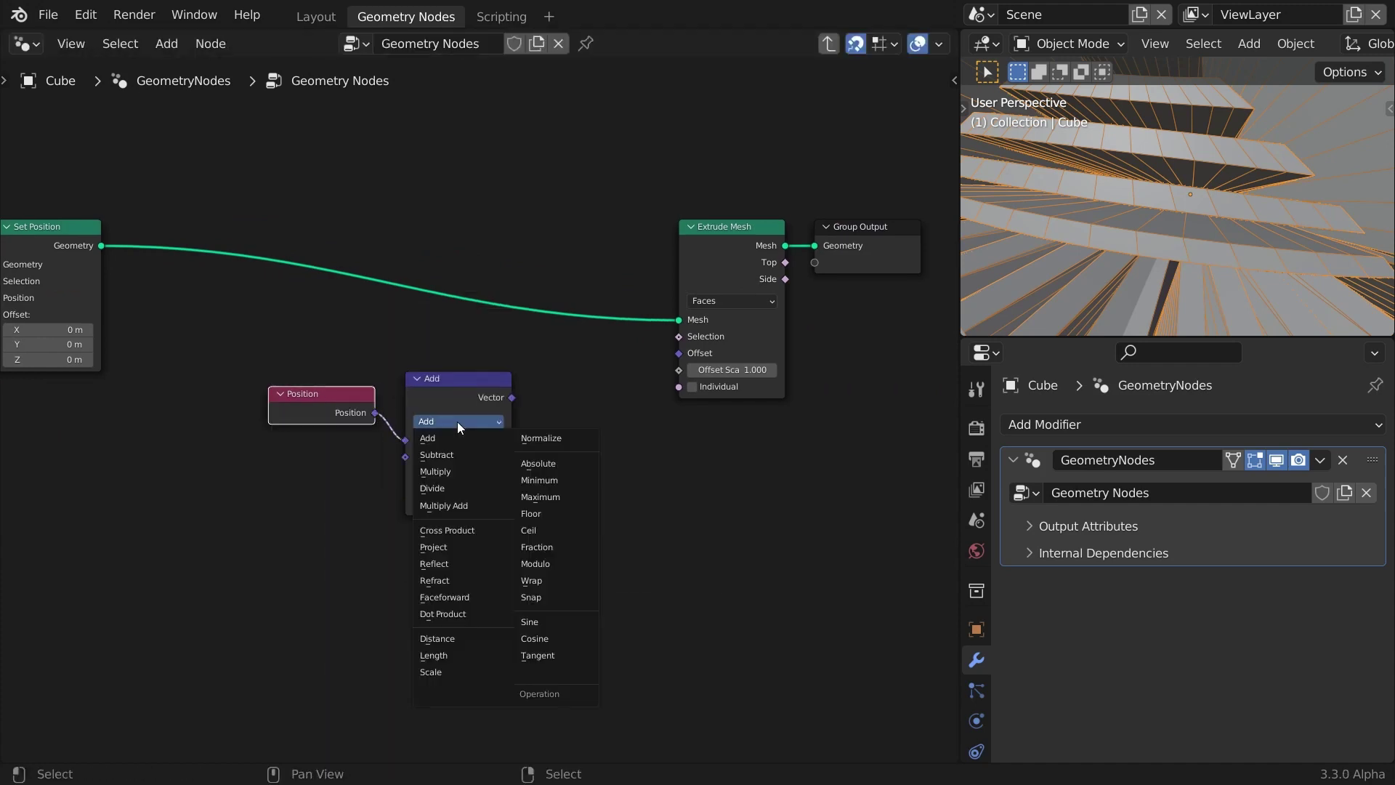
left_click(474, 673)
left_click_drag(512, 412, 679, 353)
Add a Math node below the Set Position node and set its operation to Sine
middle_click_drag(81, 694, 407, 564)
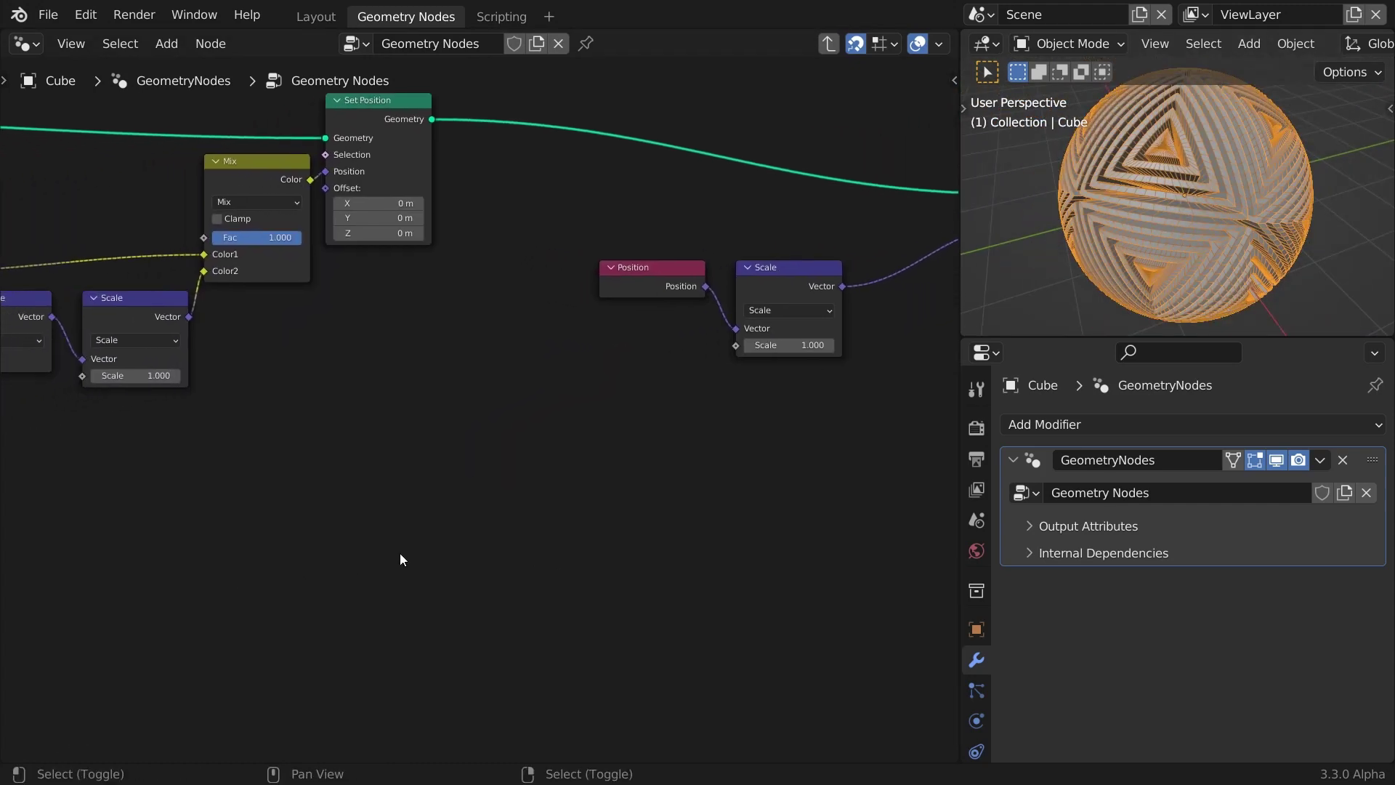
key("shift+a")
mouse_move(399, 525)
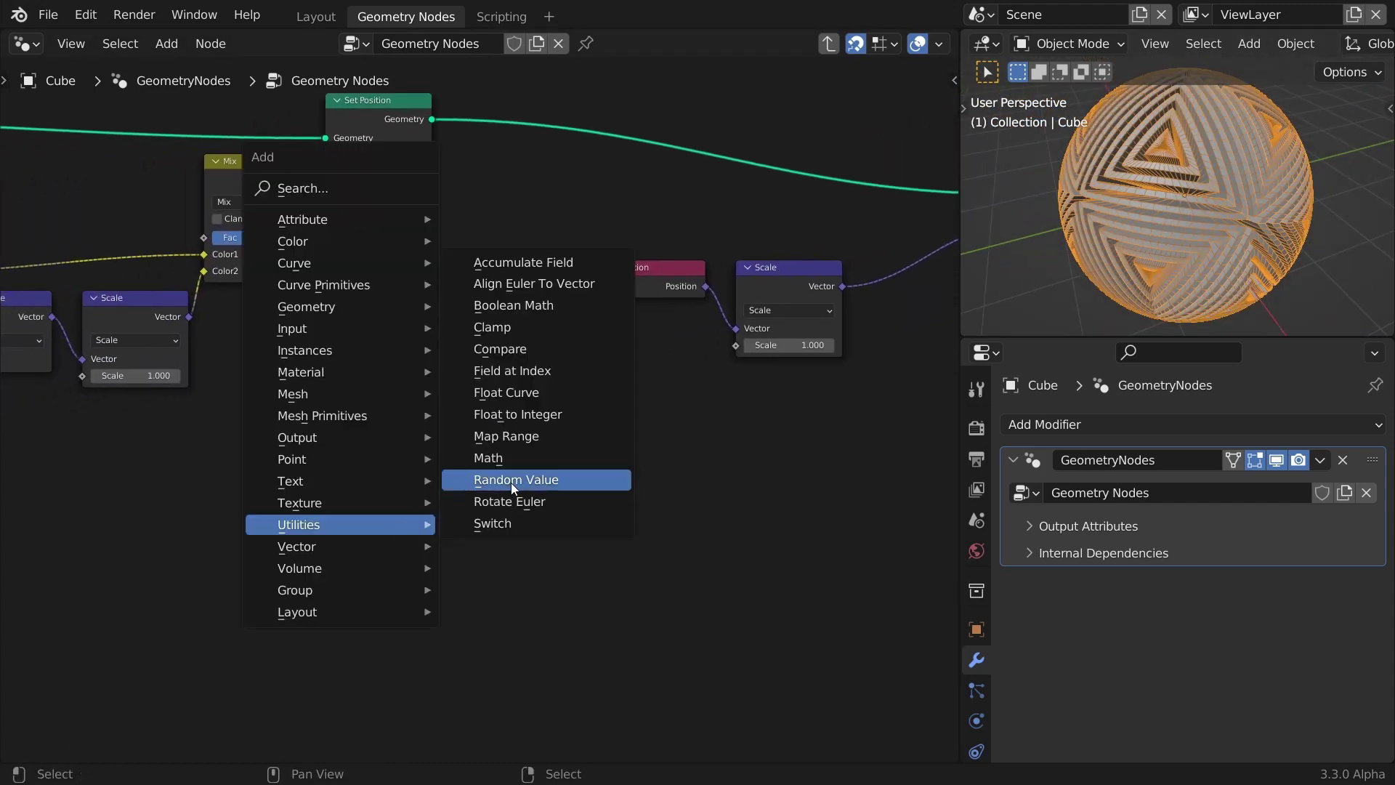
left_click(509, 457)
left_click(417, 553)
left_click(419, 555)
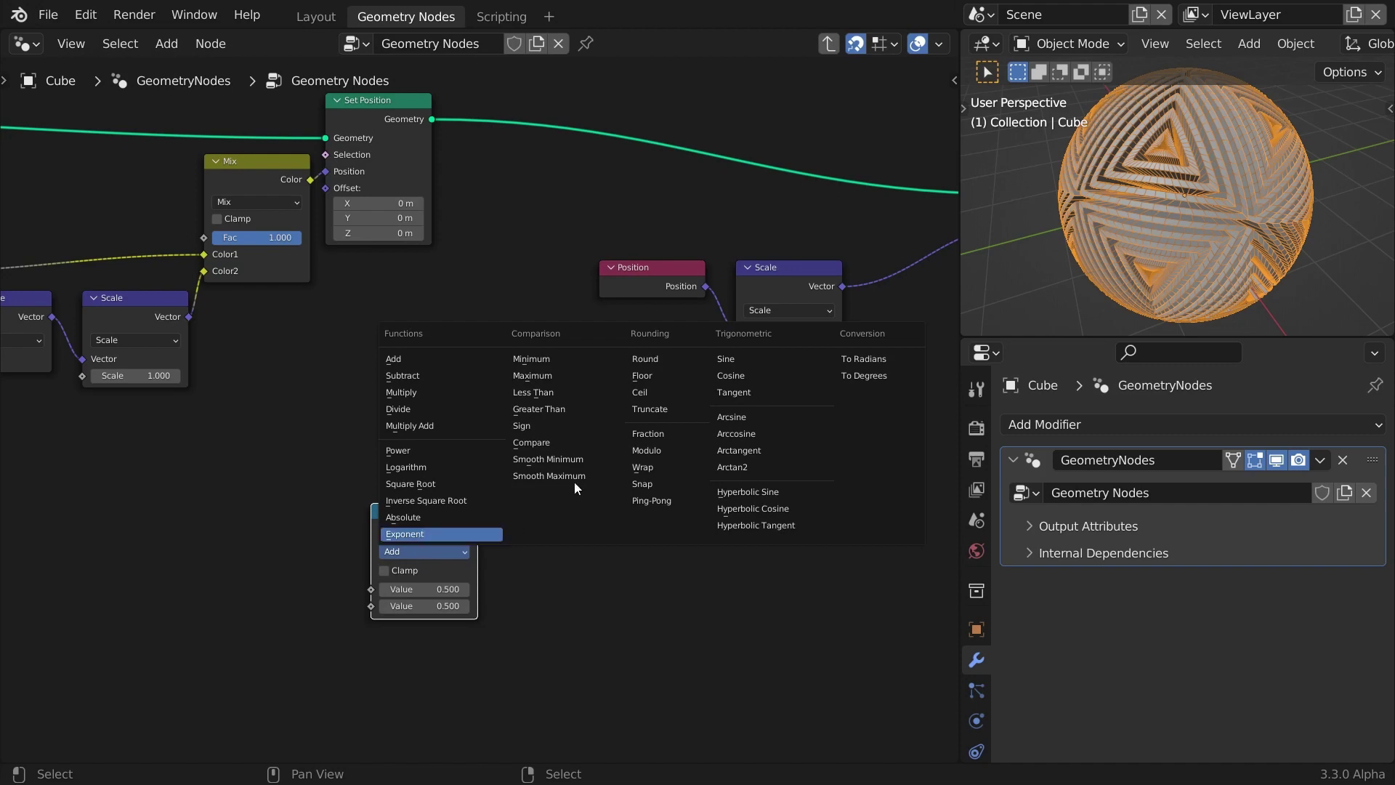
left_click(723, 360)
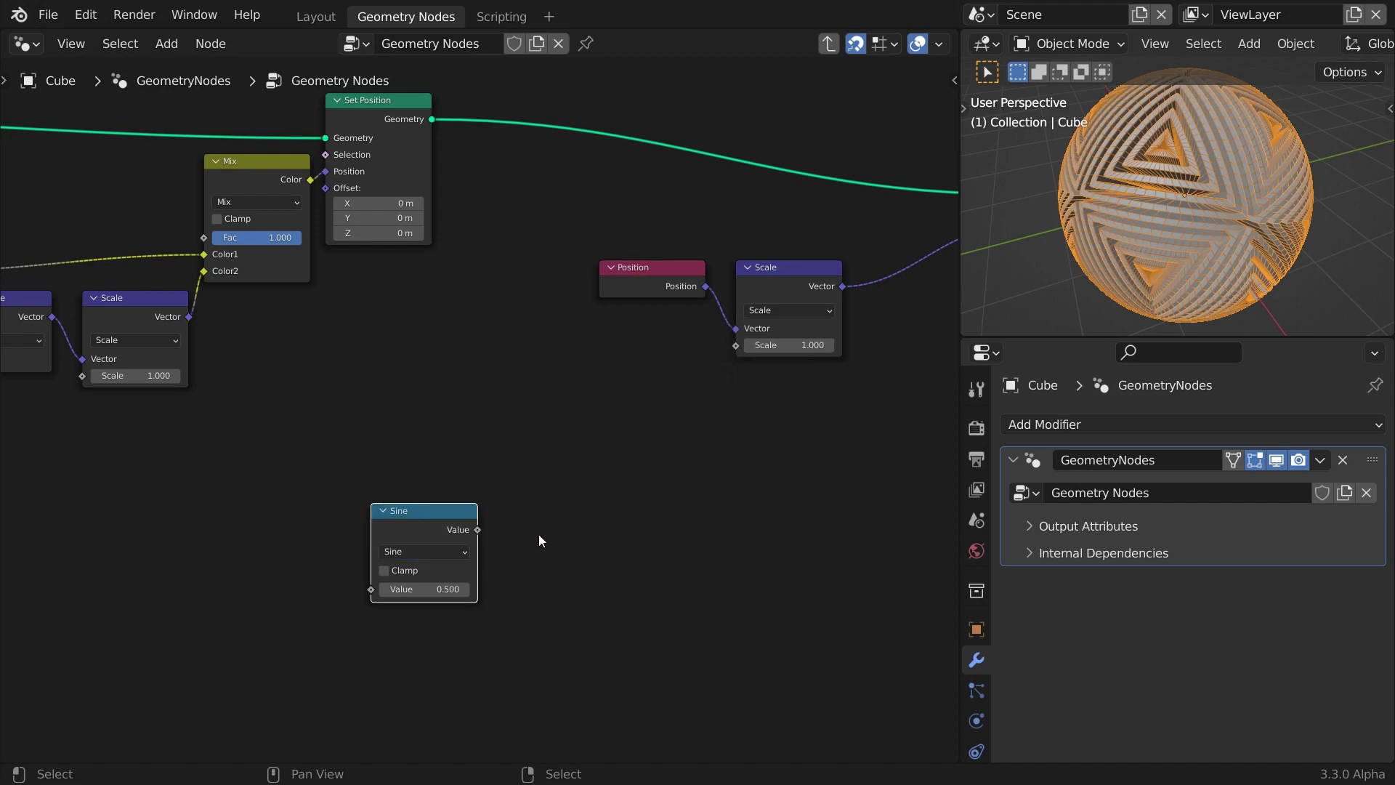
Add a Map Range node fed by the Sine value and set its From Min to -1
key("shift+a")
left_click(636, 447)
left_click(508, 492)
left_click_drag(477, 530, 508, 594)
left_click(573, 609)
type("-1")
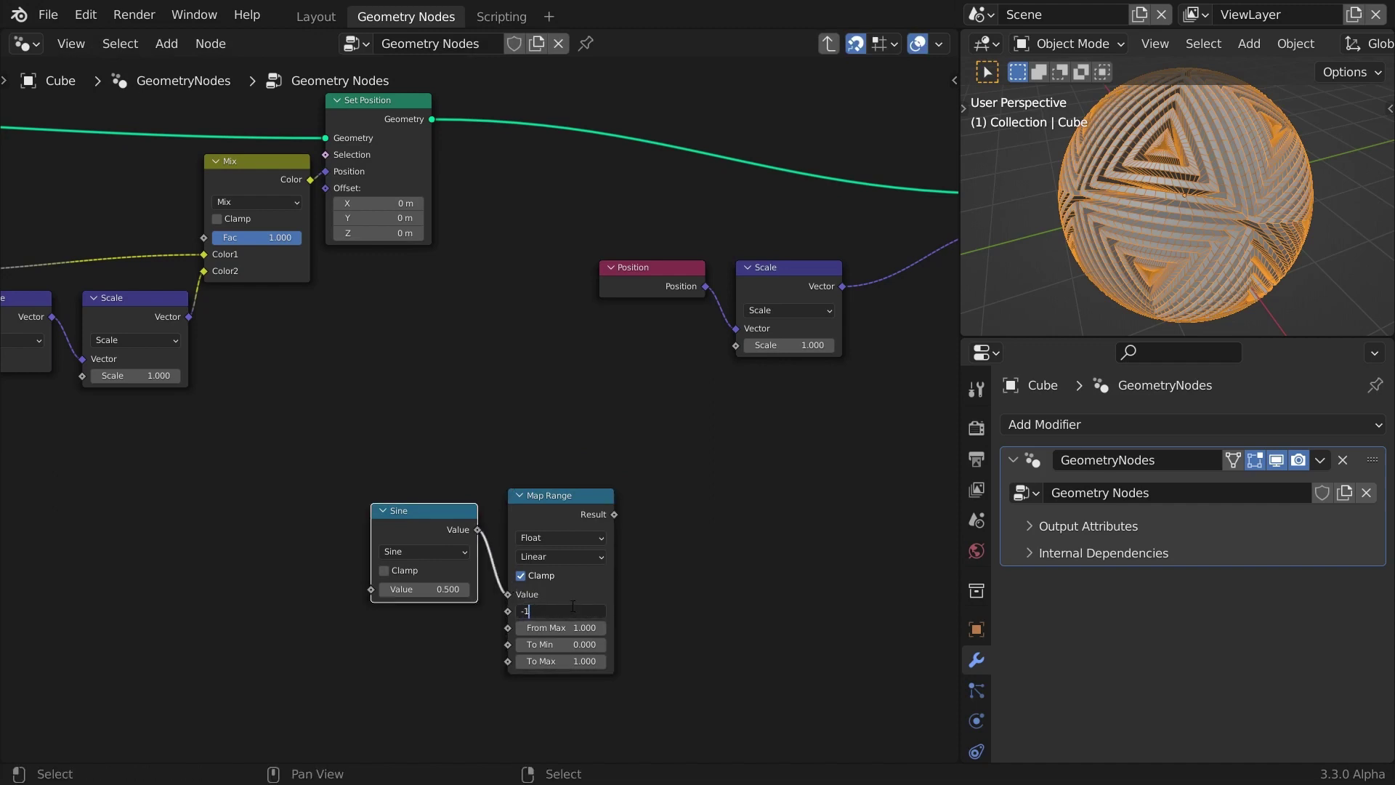
key("Return")
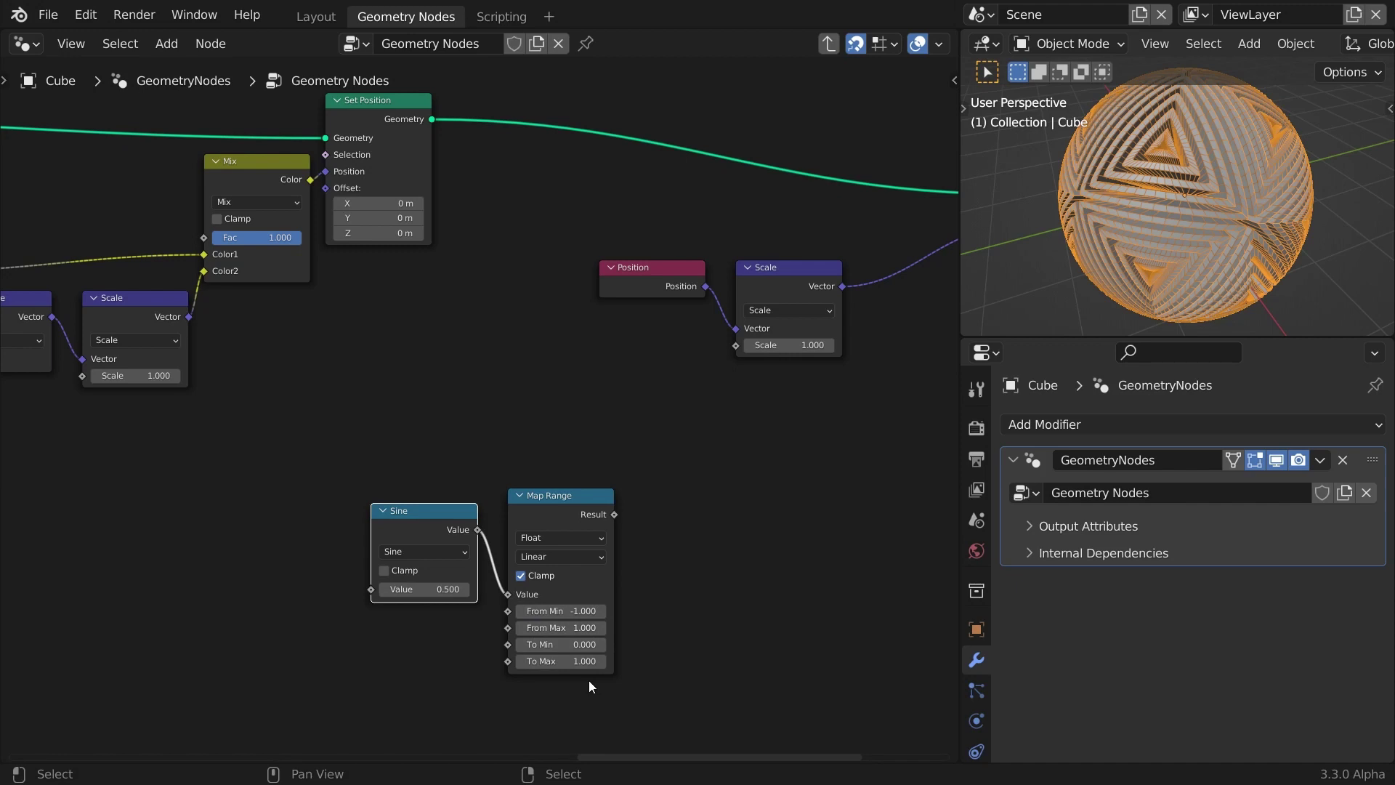
Branch the captured index wire through a reroute into the Sine Value, and link the Map Range Result to the last Scale node's Scale input
scroll(364, 630, "down", 5)
mouse_move(228, 560)
middle_mouse_down()
mouse_move(471, 522)
mouse_move(667, 520)
middle_mouse_up()
right_click_drag(209, 393, 202, 433, "shift")
mouse_move(205, 410)
left_mouse_down()
mouse_move(269, 514)
mouse_move(429, 495)
mouse_move(845, 491)
left_mouse_up()
type("re")
key("Return")
middle_click_drag(766, 613, 504, 599)
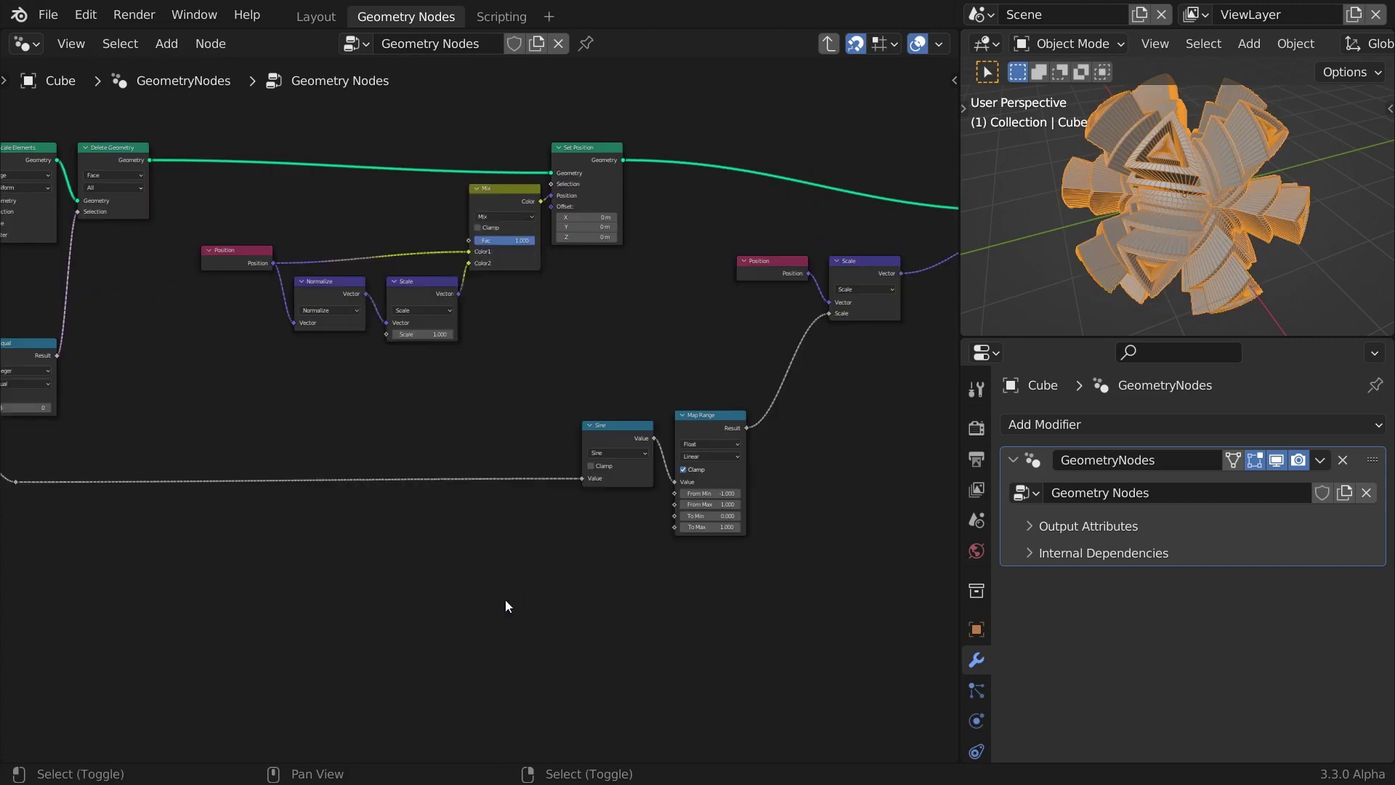
Insert a Math node set to Add on the link leading into the Sine node
key("shift+a")
left_click(593, 535)
left_click(477, 460)
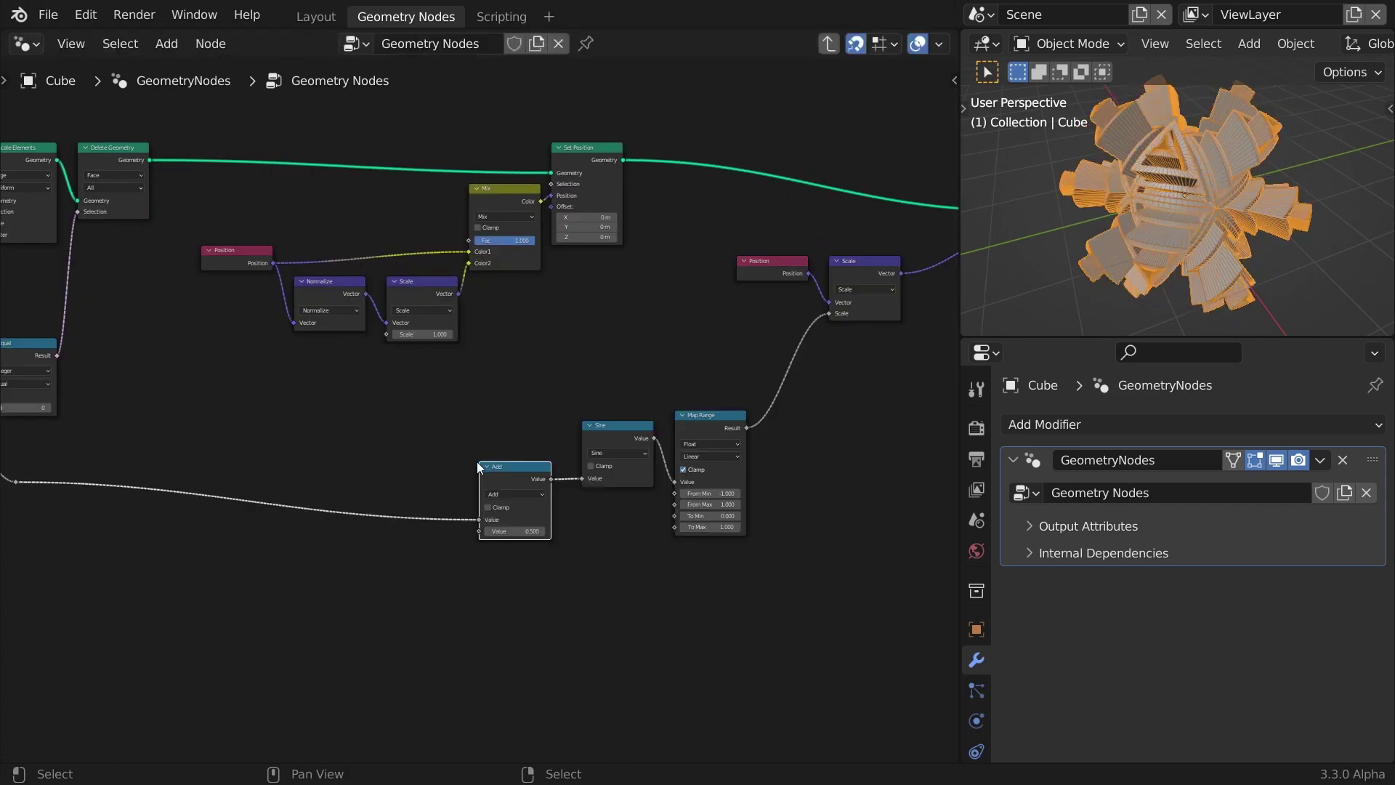
Add a Scene Time node and a second Map Range node beside it, below the wire leading into the Add node
key("shift+a")
mouse_move(290, 478)
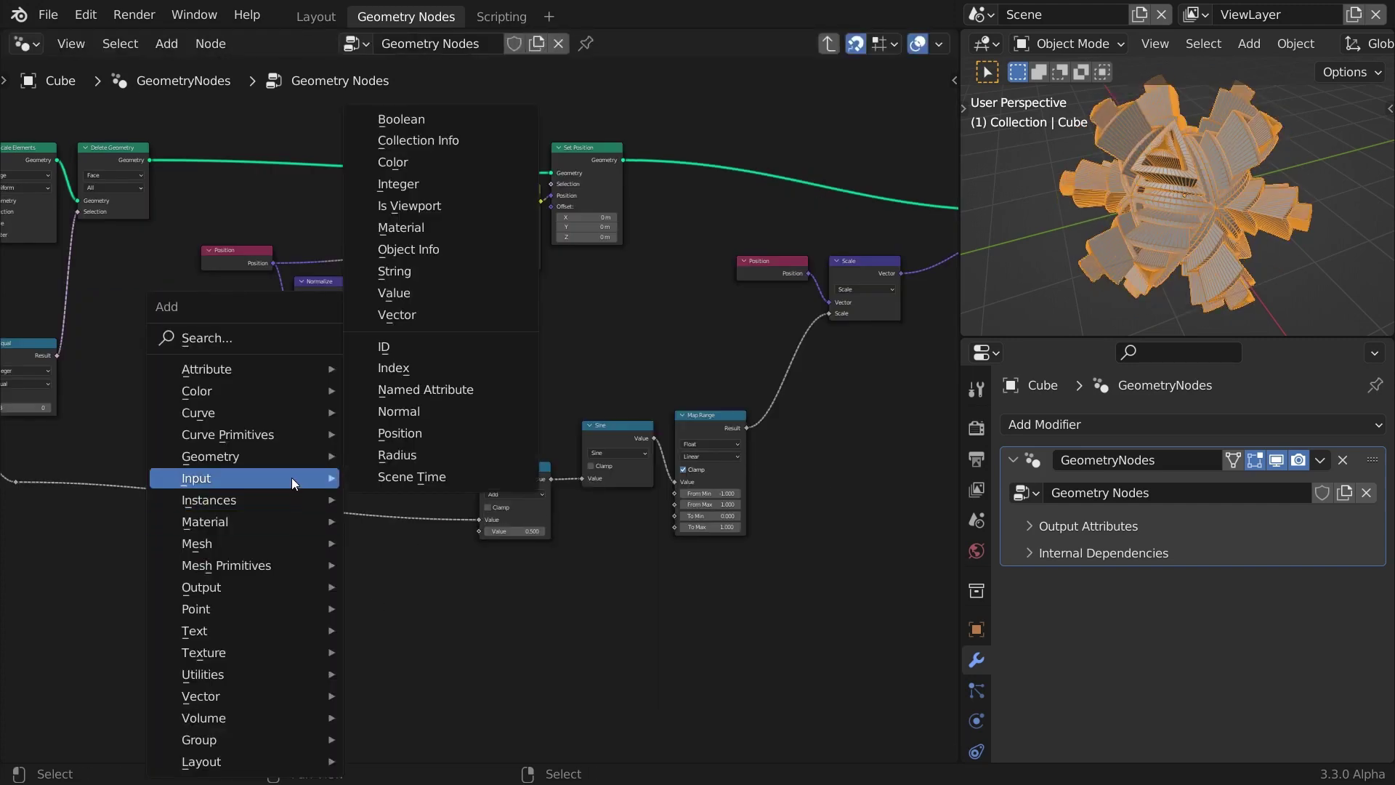
left_click(394, 475)
left_click(282, 553)
scroll(492, 622, "up", 1)
middle_click_drag(521, 689, 406, 531)
key("shift+a")
mouse_move(300, 511)
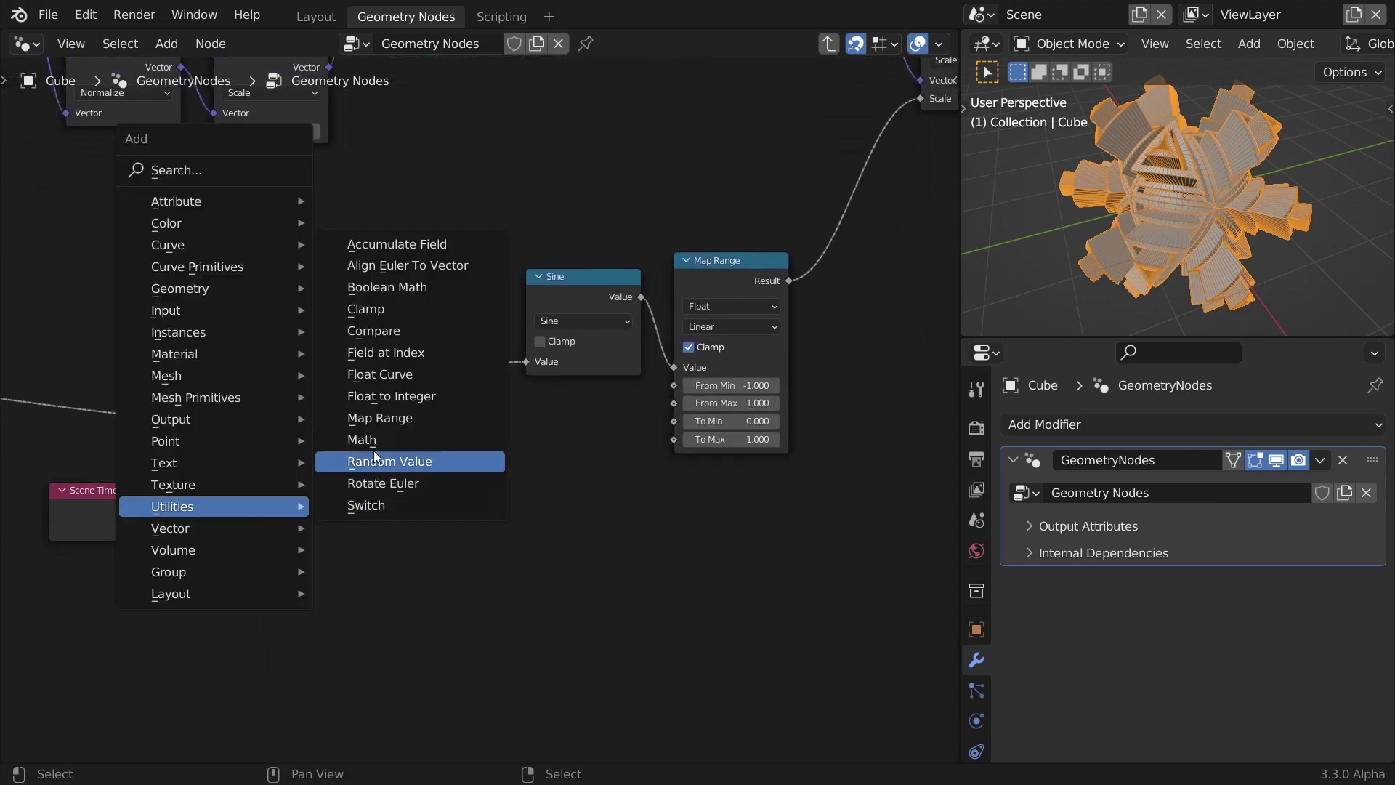
left_click(380, 418)
left_click(310, 488)
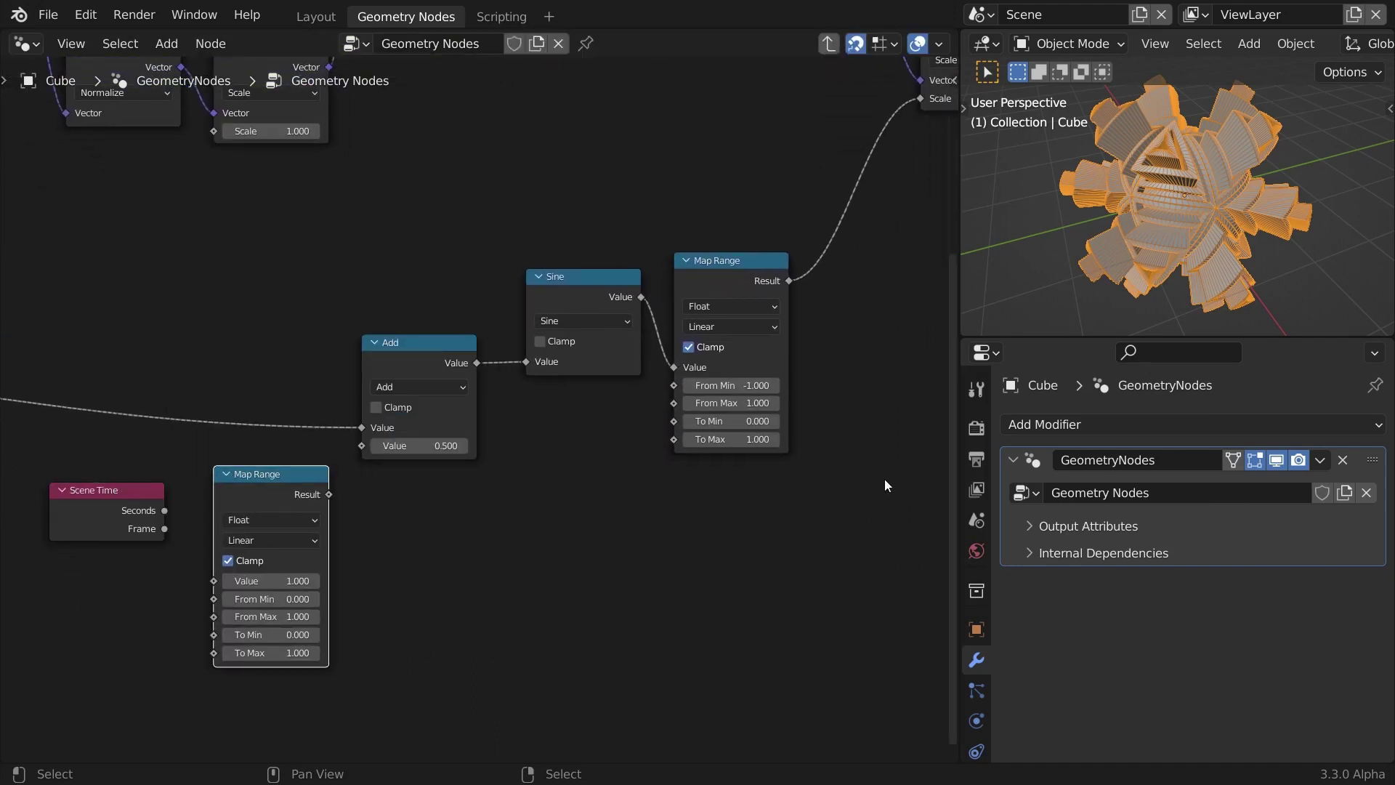
Feed the Scene Time Frame into the new Map Range Value and drive its From Min with the scene's Frame Start
left_click(978, 465)
right_click(1300, 478)
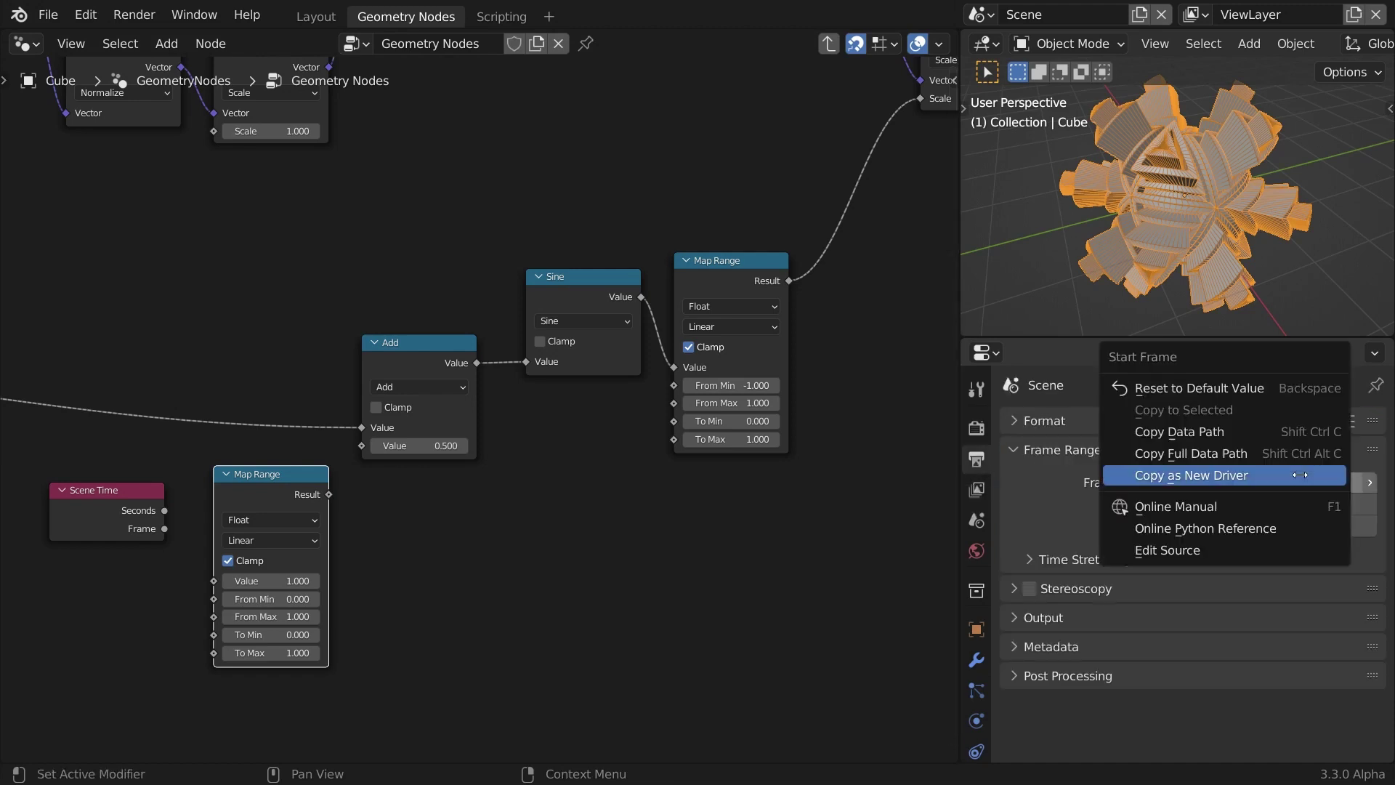
left_click(1300, 474)
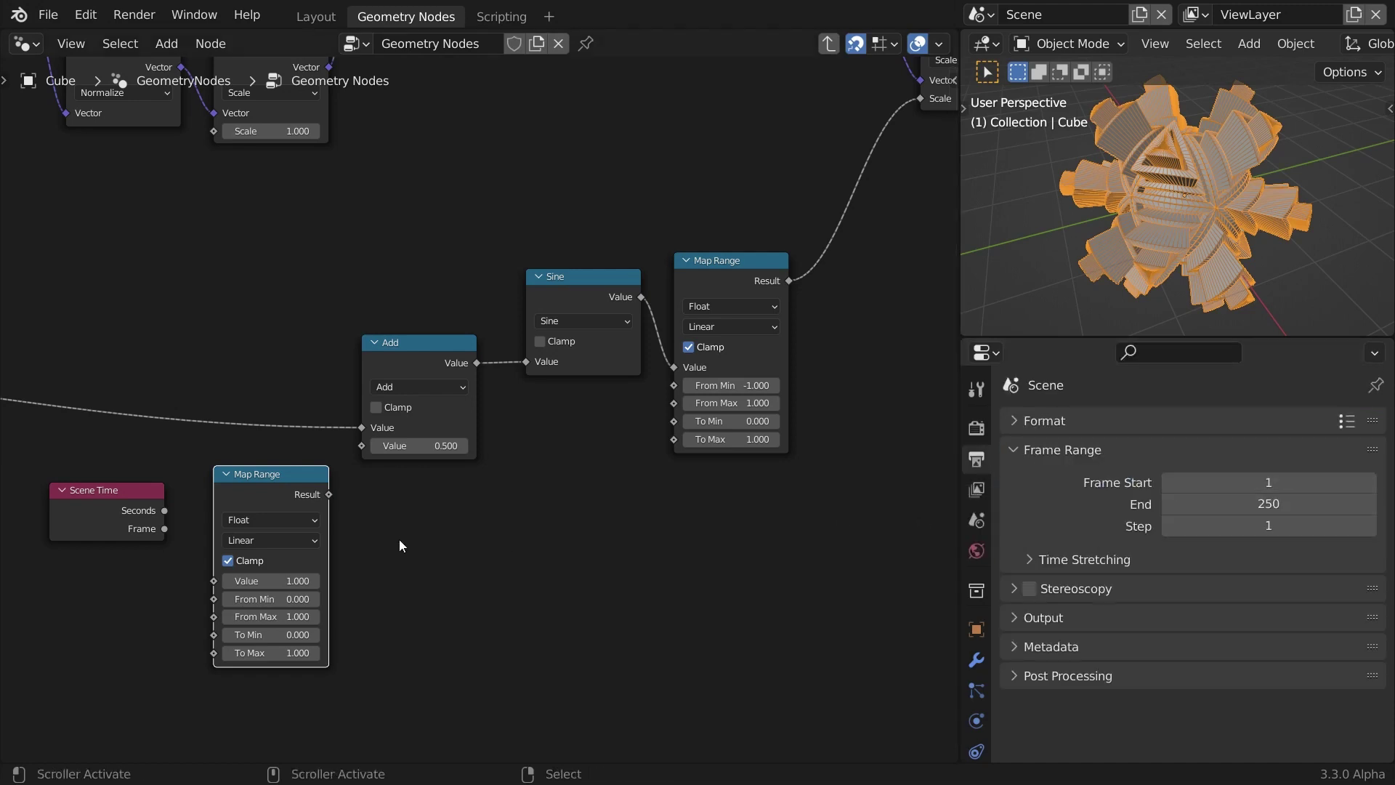
left_click_drag(165, 528, 216, 581)
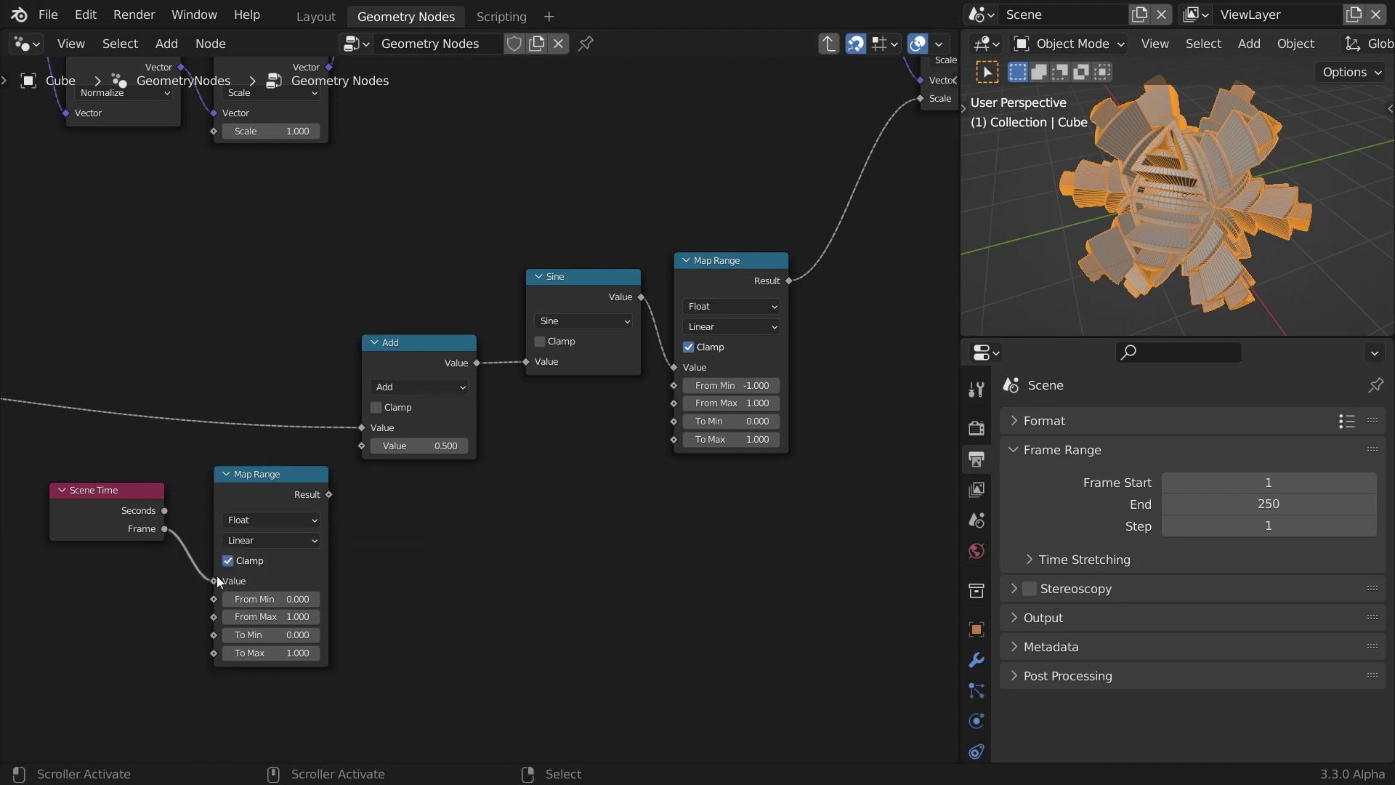
right_click(294, 599)
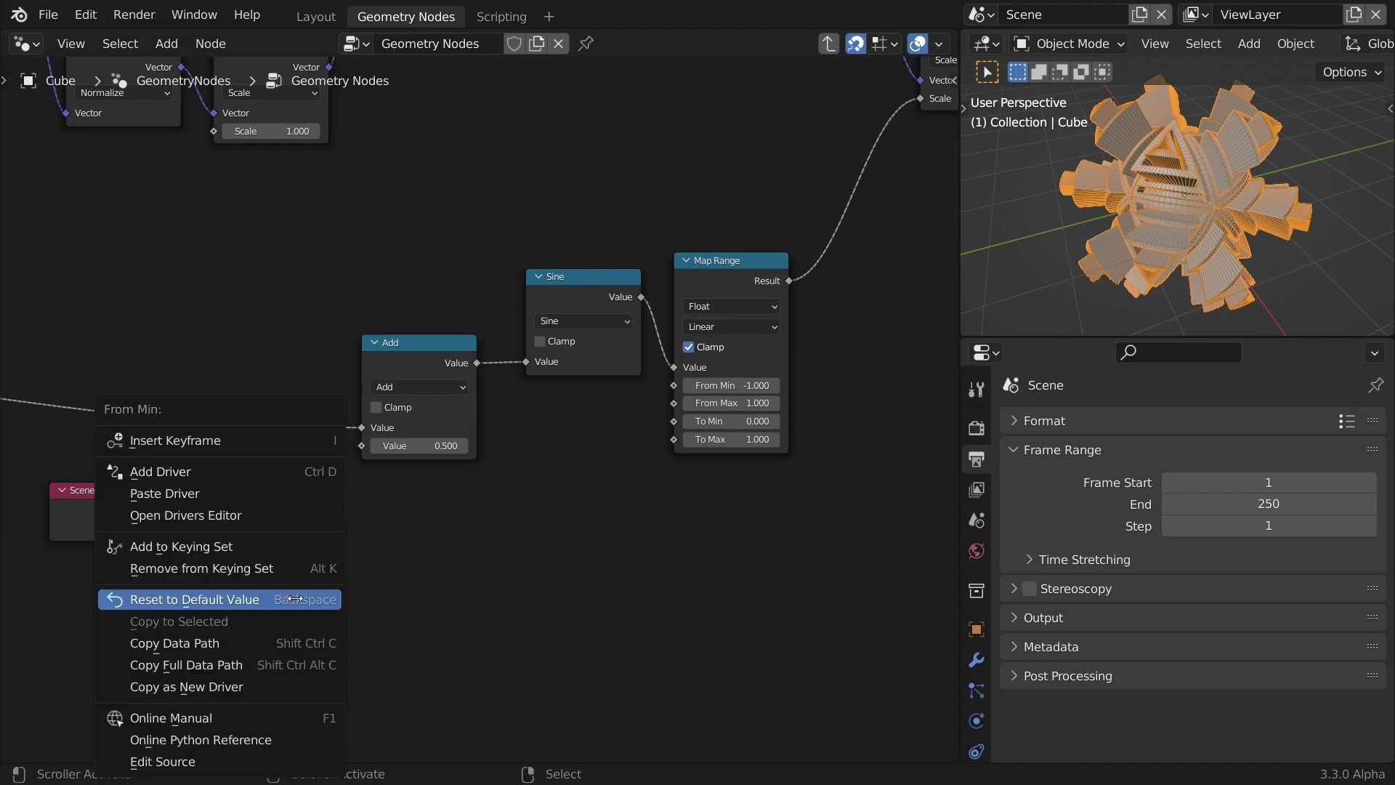
left_click(248, 494)
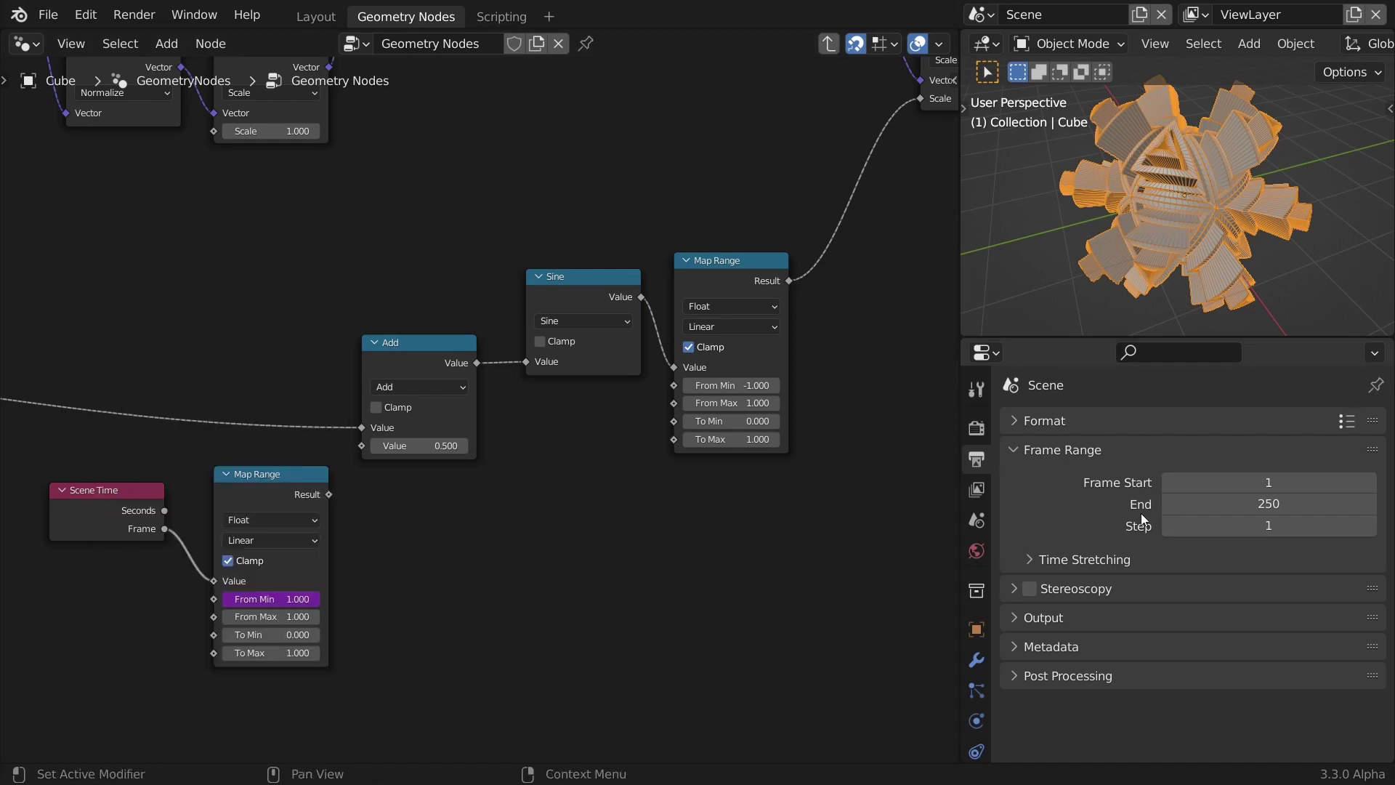
Copy the scene's End frame as a new driver and paste it onto the time Map Range's From Max
right_click(1290, 502)
left_click(1290, 503)
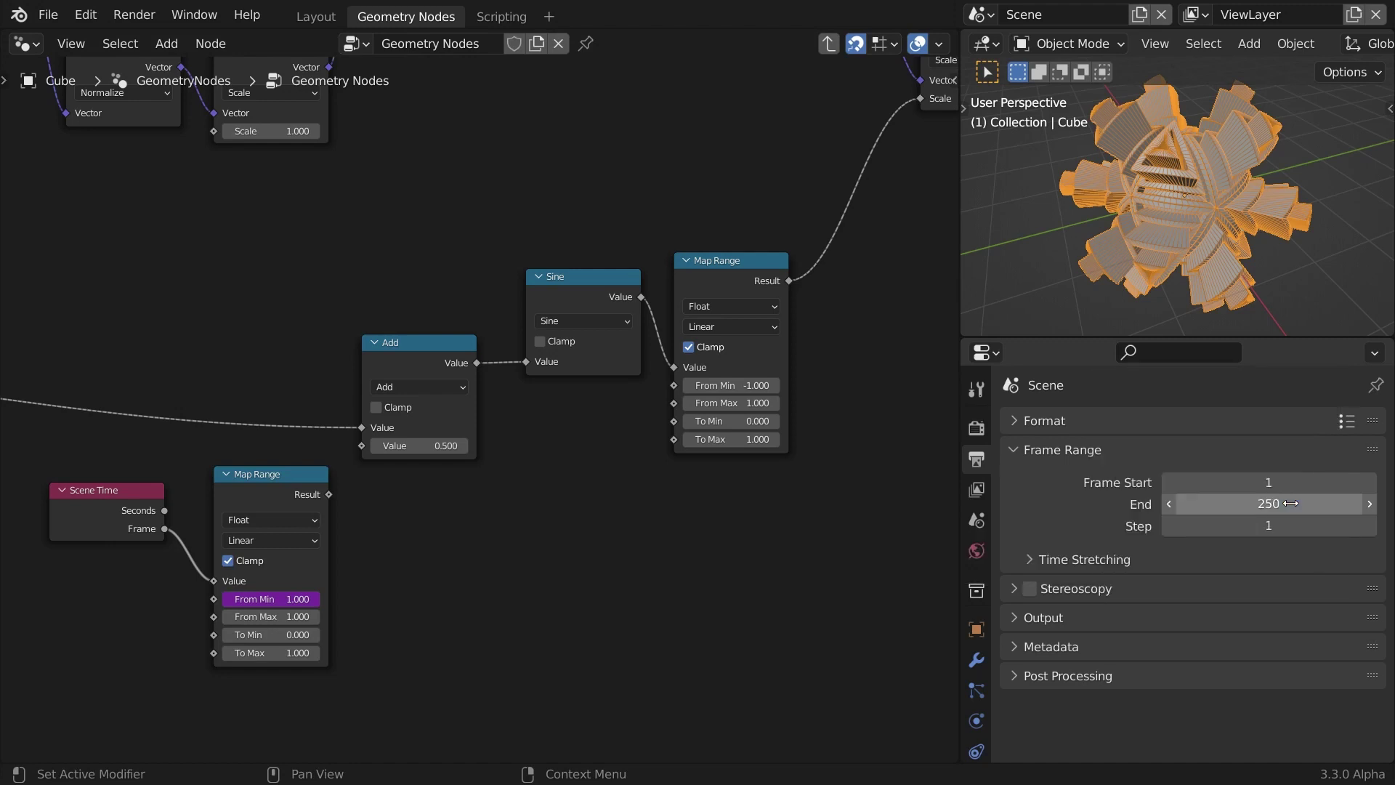
right_click(278, 616)
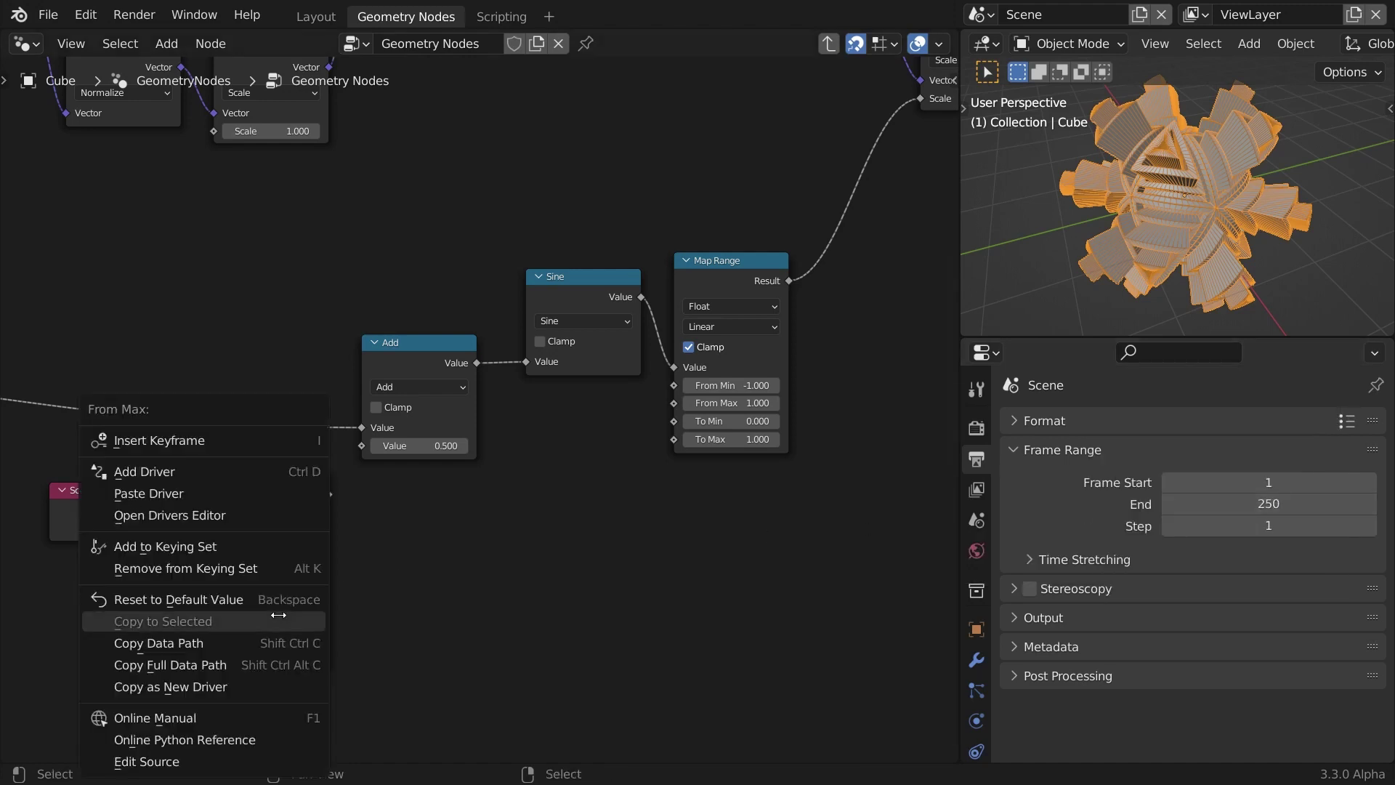
left_click(269, 494)
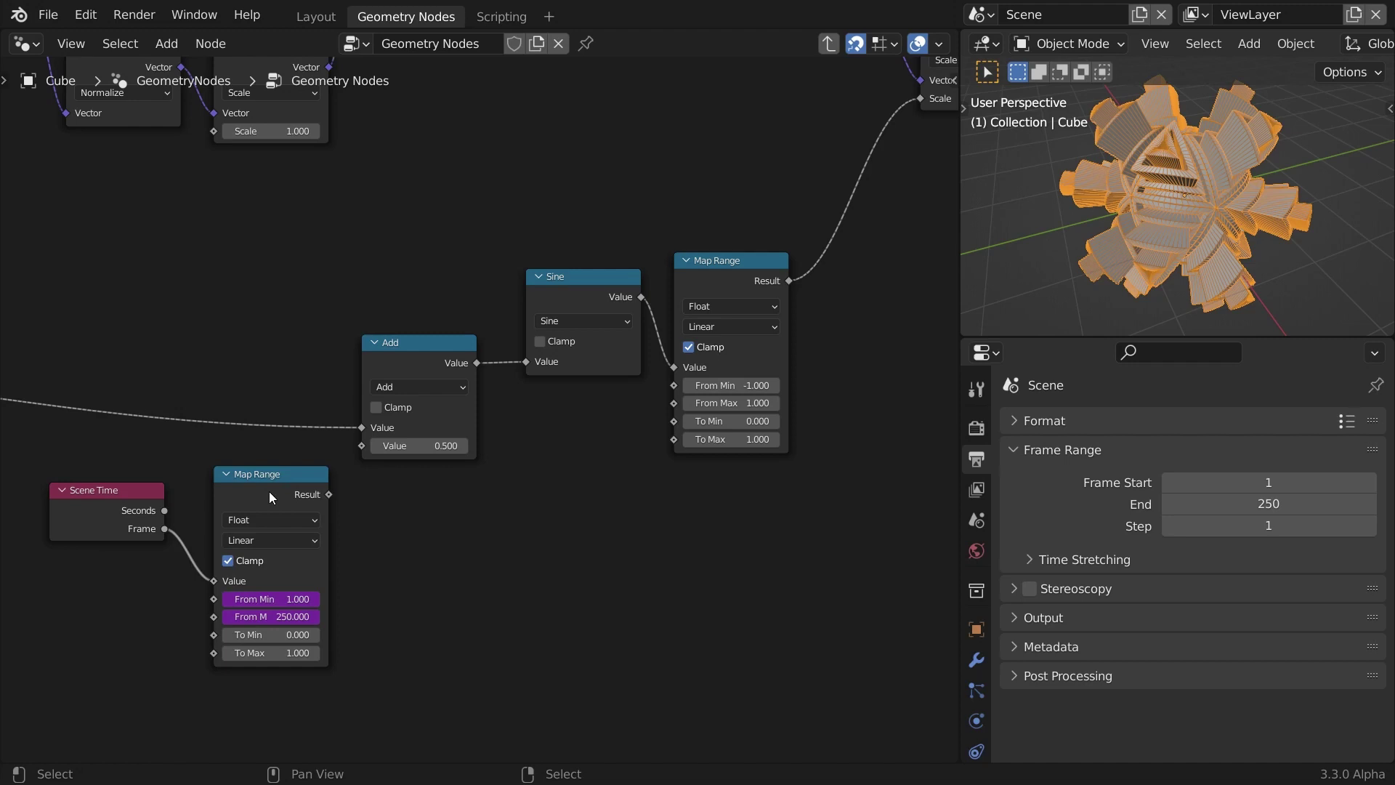
Drive the time Map Range's To Max with the expression 2 * (2 * pi)
left_click(294, 654)
type("#")
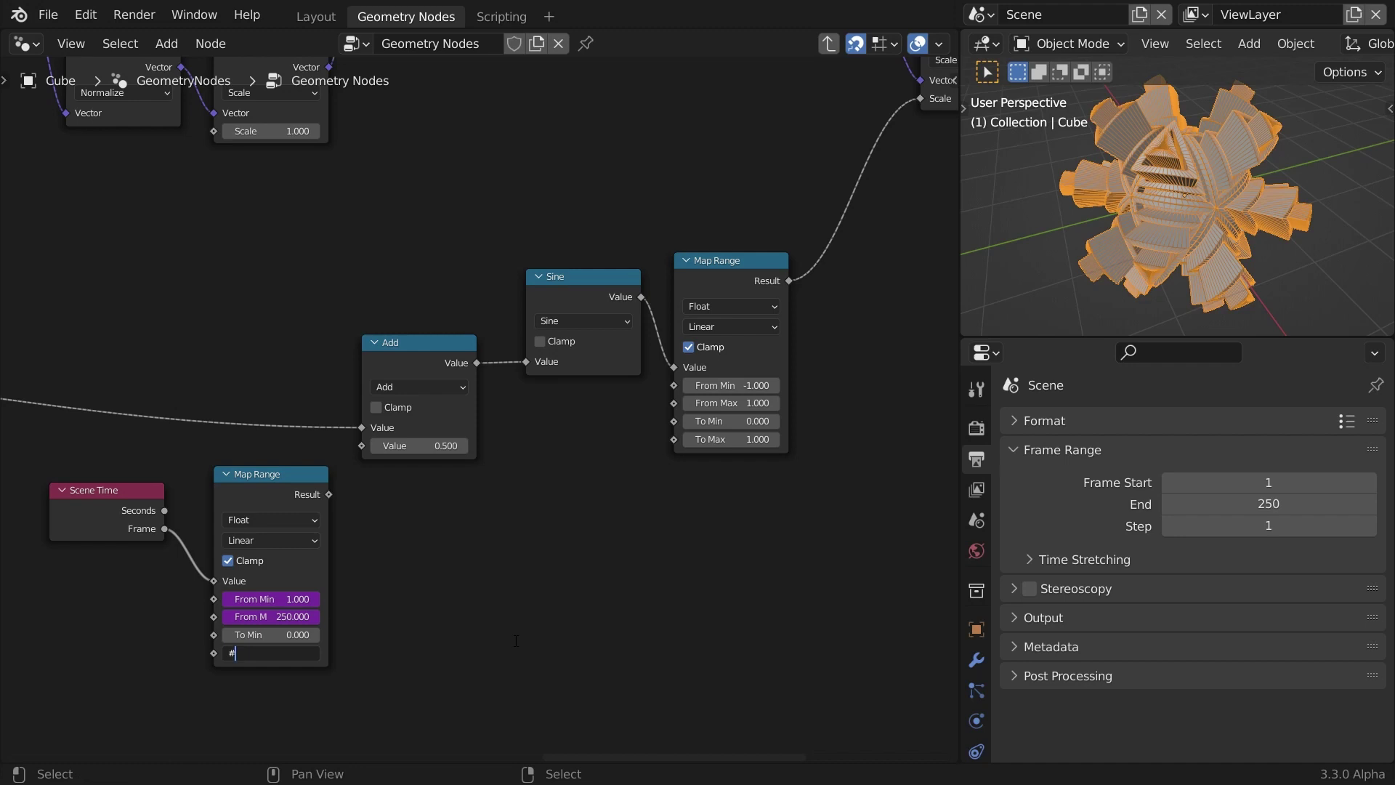
type("2 * (2 * pi)")
key("Return")
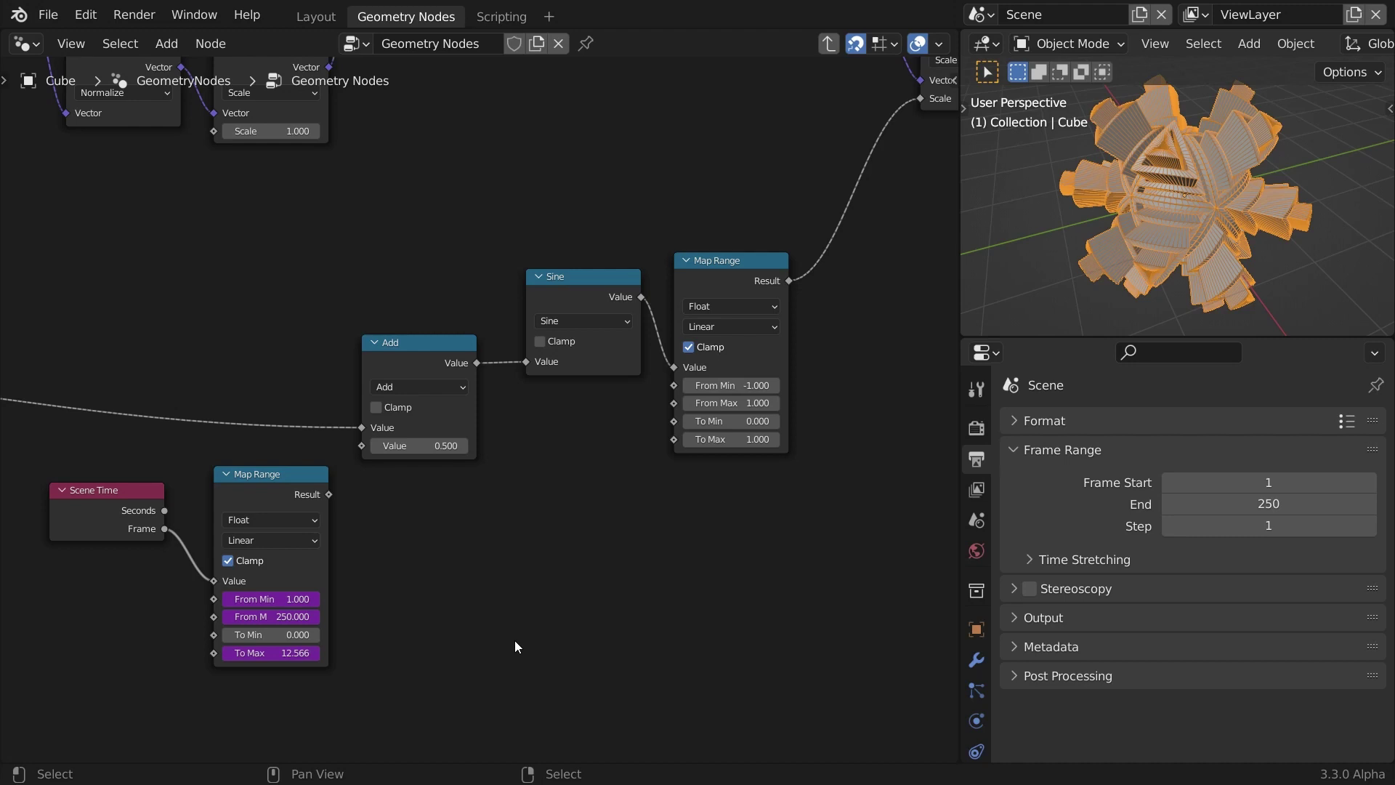
left_click(240, 652)
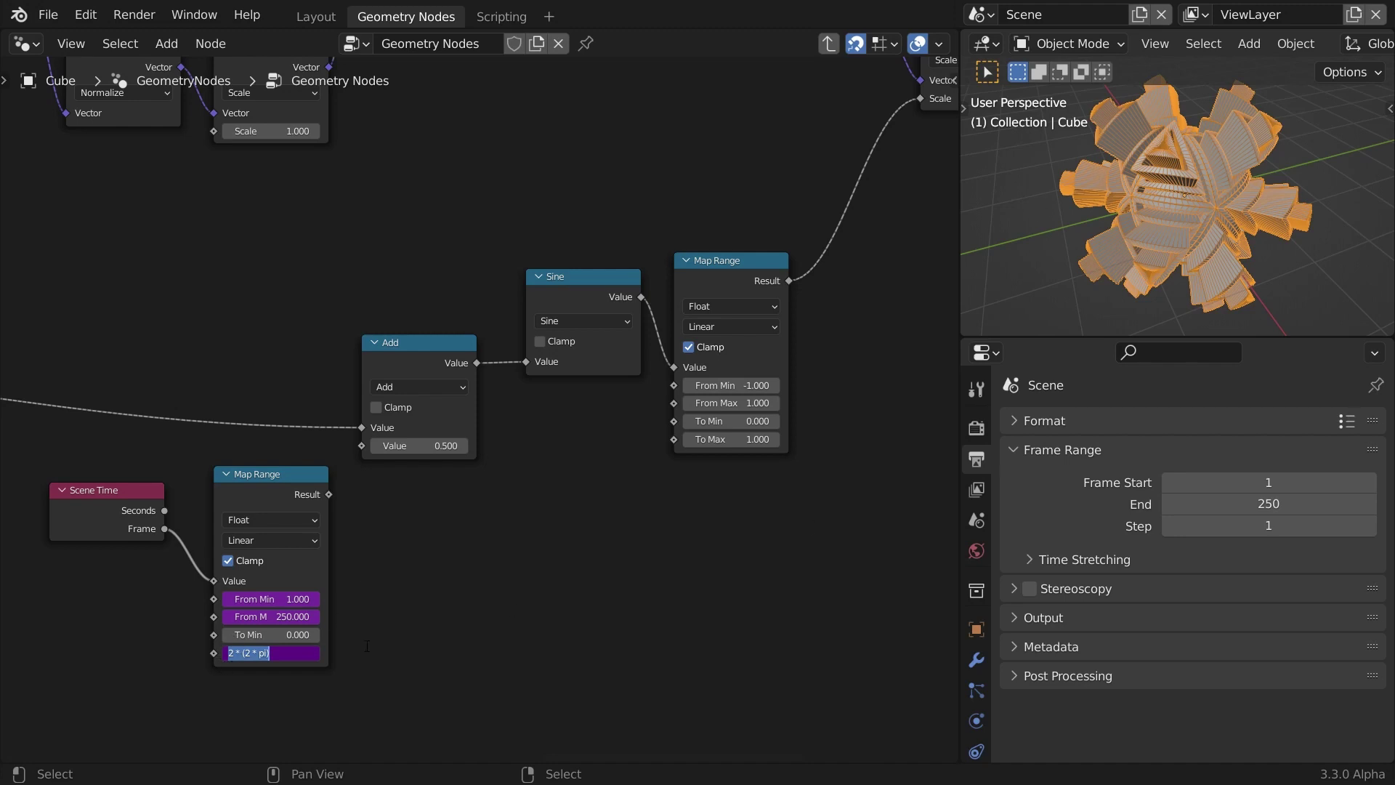
key("Escape")
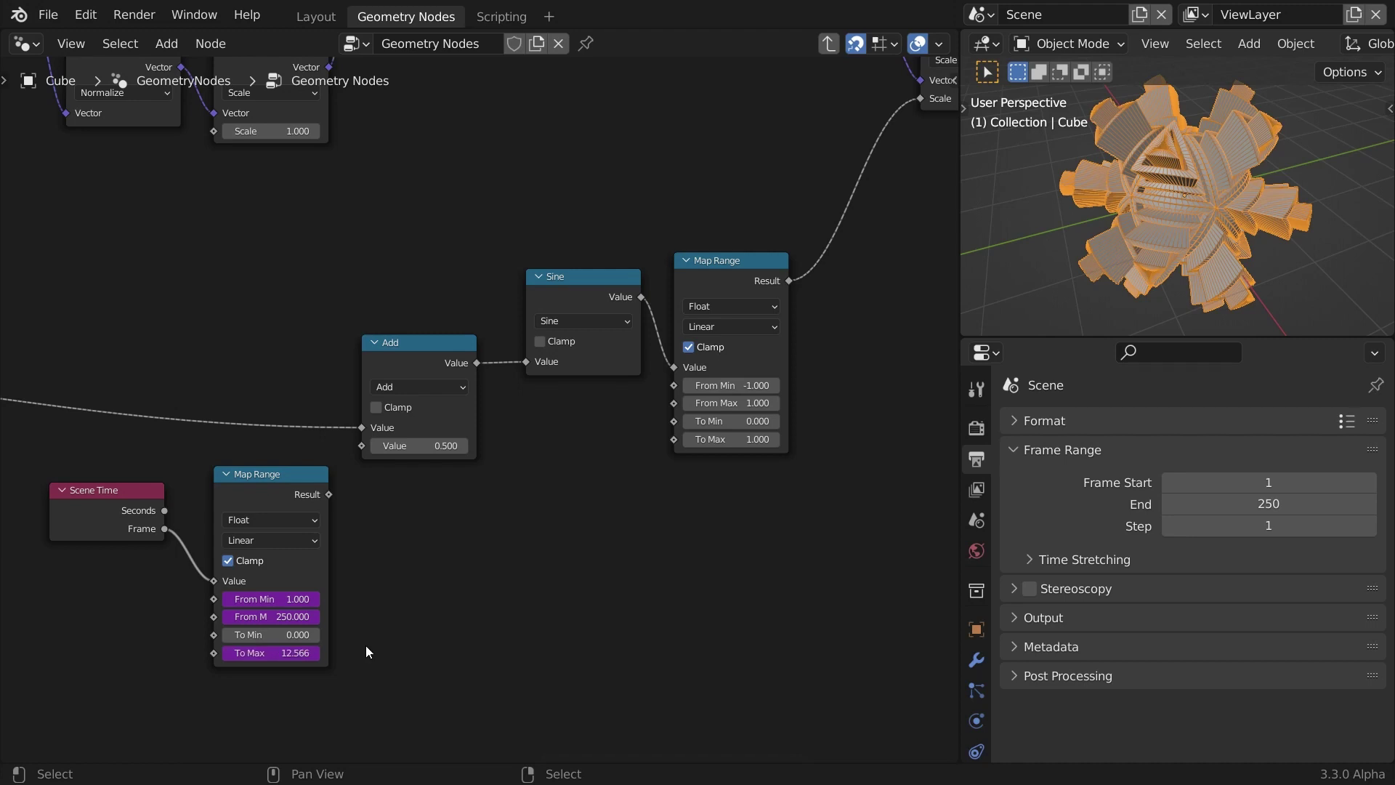
Change the From Min driver to a Scripted Expression and set it to frame_start - 1
right_click(282, 598)
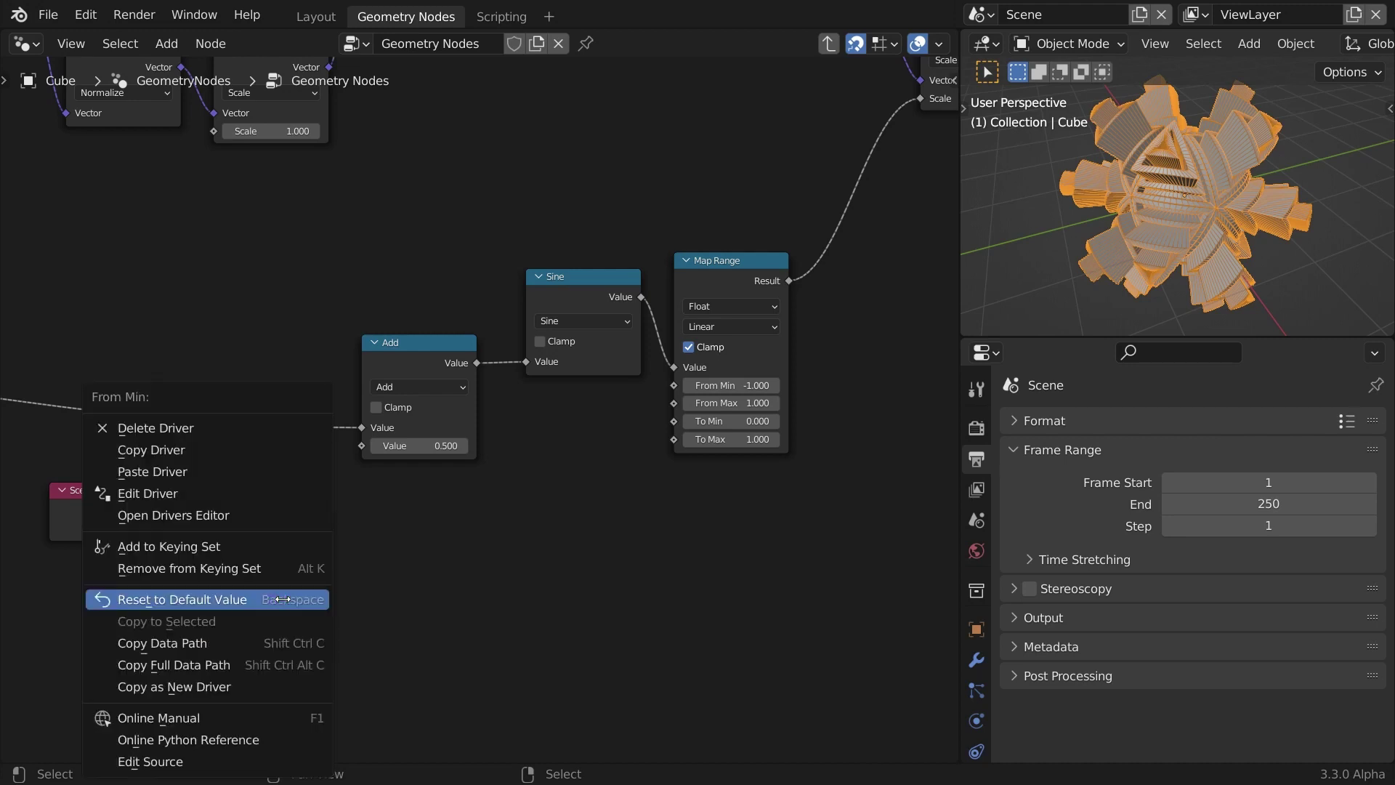
left_click(272, 493)
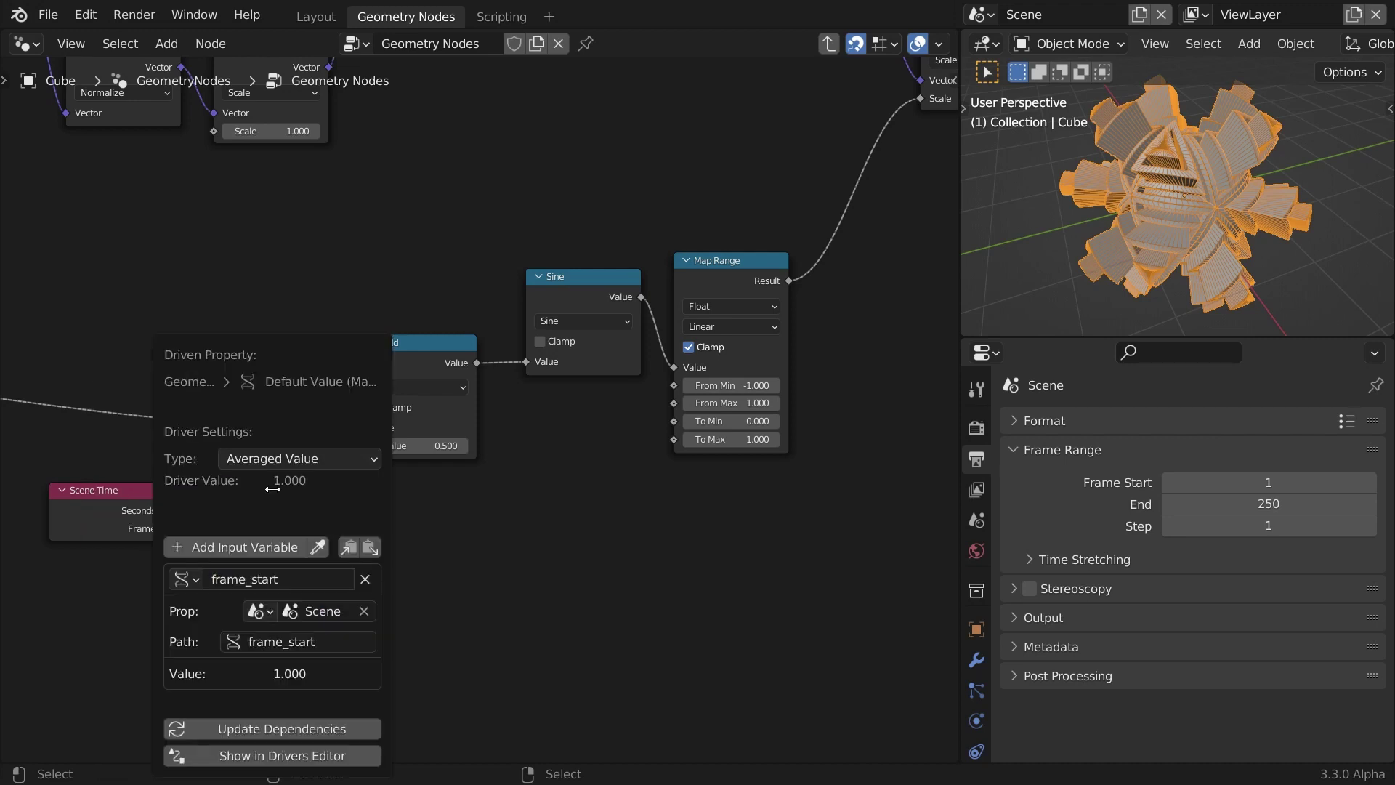
left_click(359, 456)
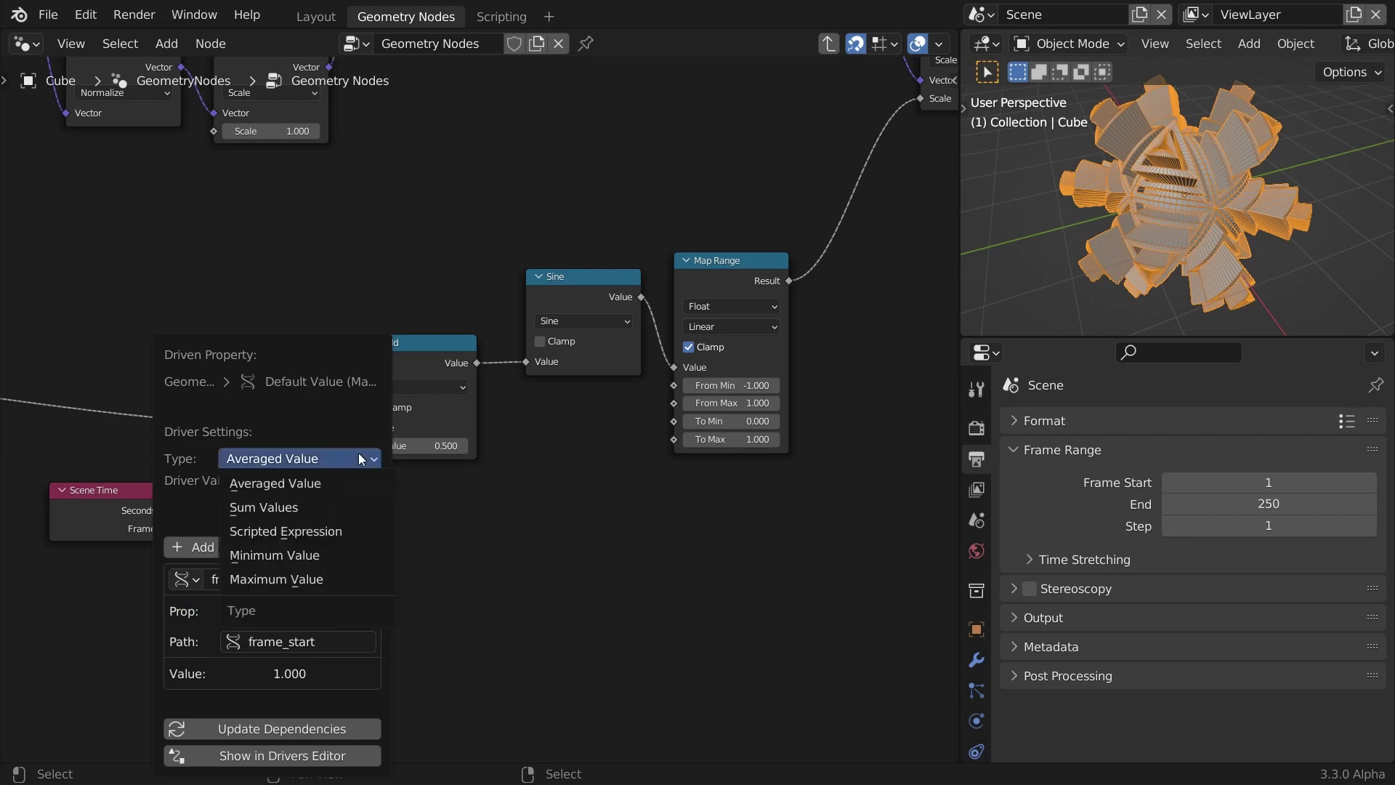
left_click(346, 532)
left_click(302, 483)
left_click(303, 483)
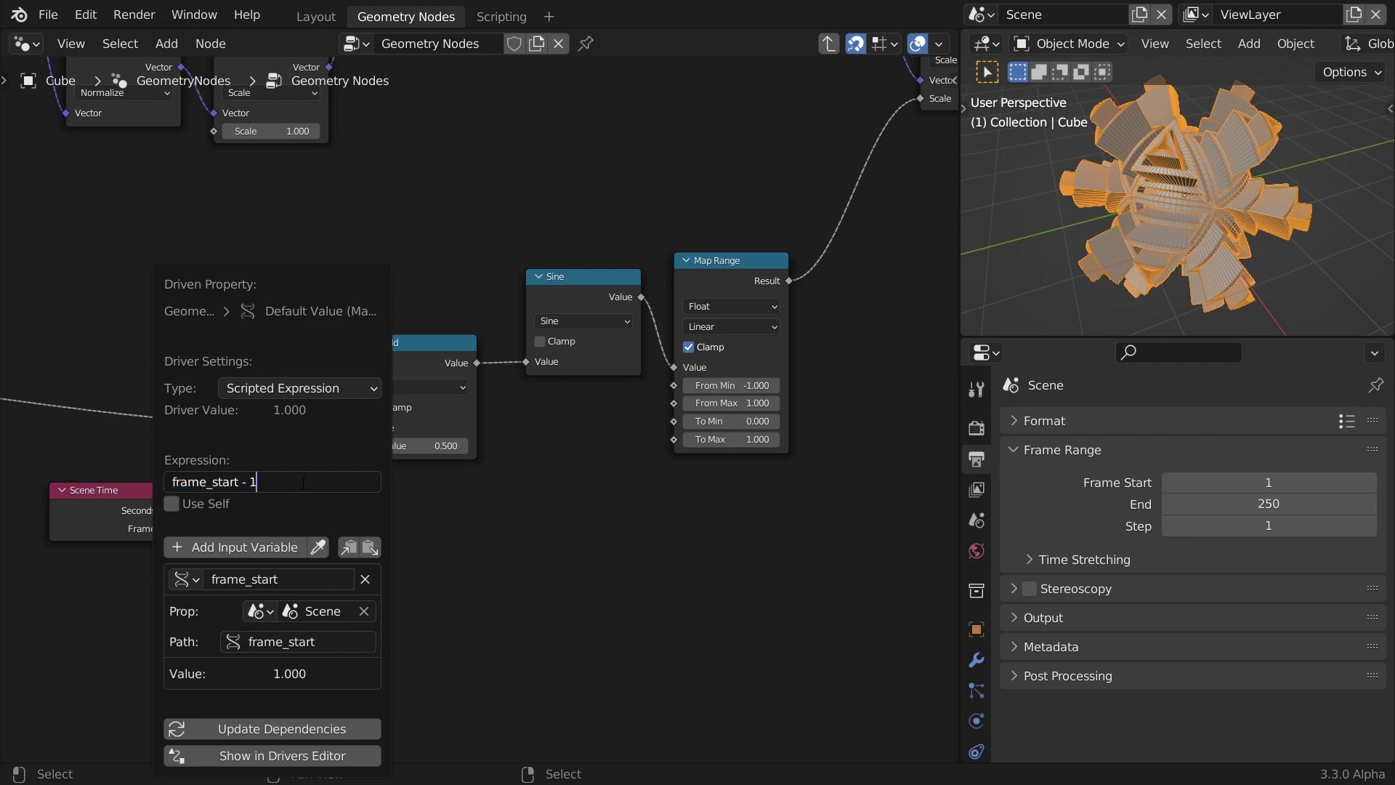
key("Return")
left_click(445, 607)
Link the time Map Range's Result to the Add node's second Value and preview the animation
left_click_drag(328, 495, 358, 455)
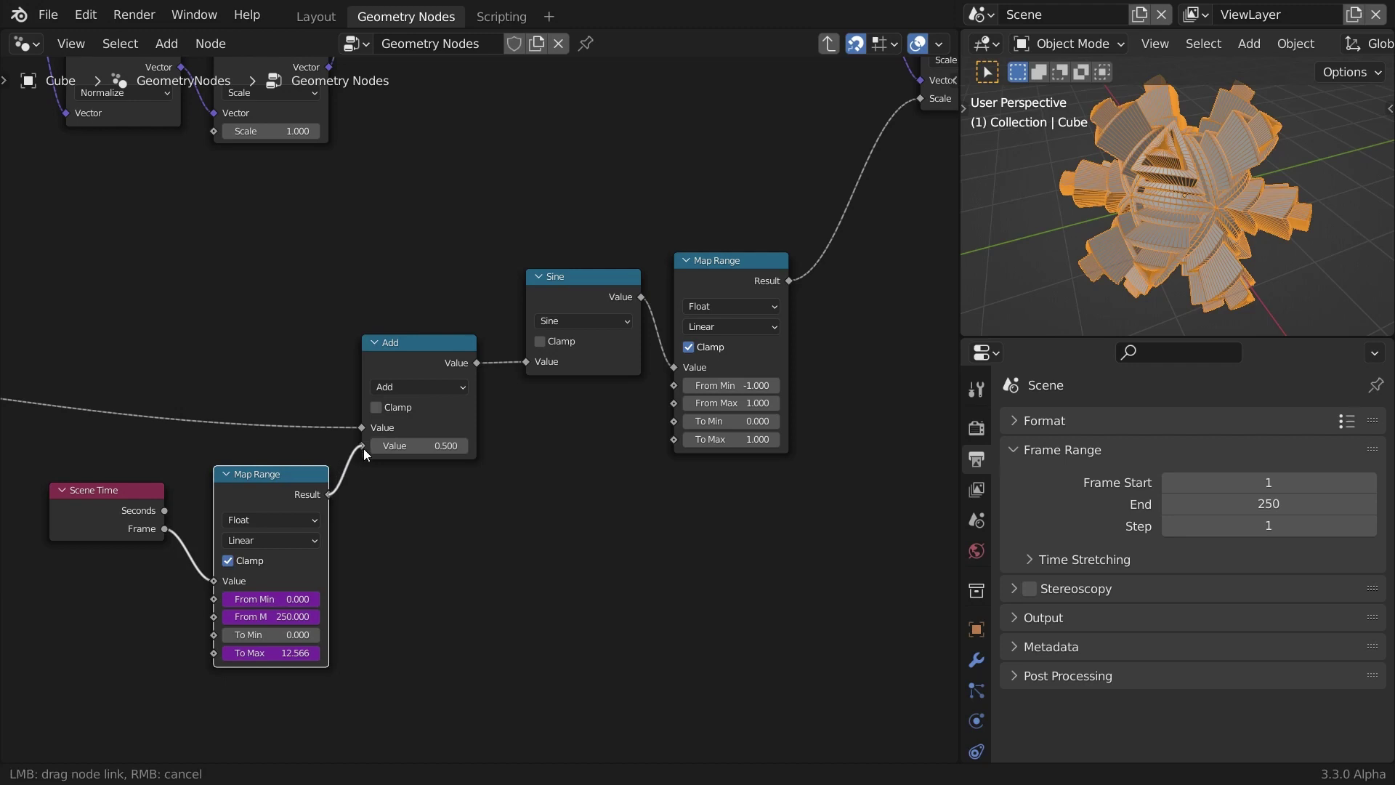
left_click_drag(363, 448, 364, 447)
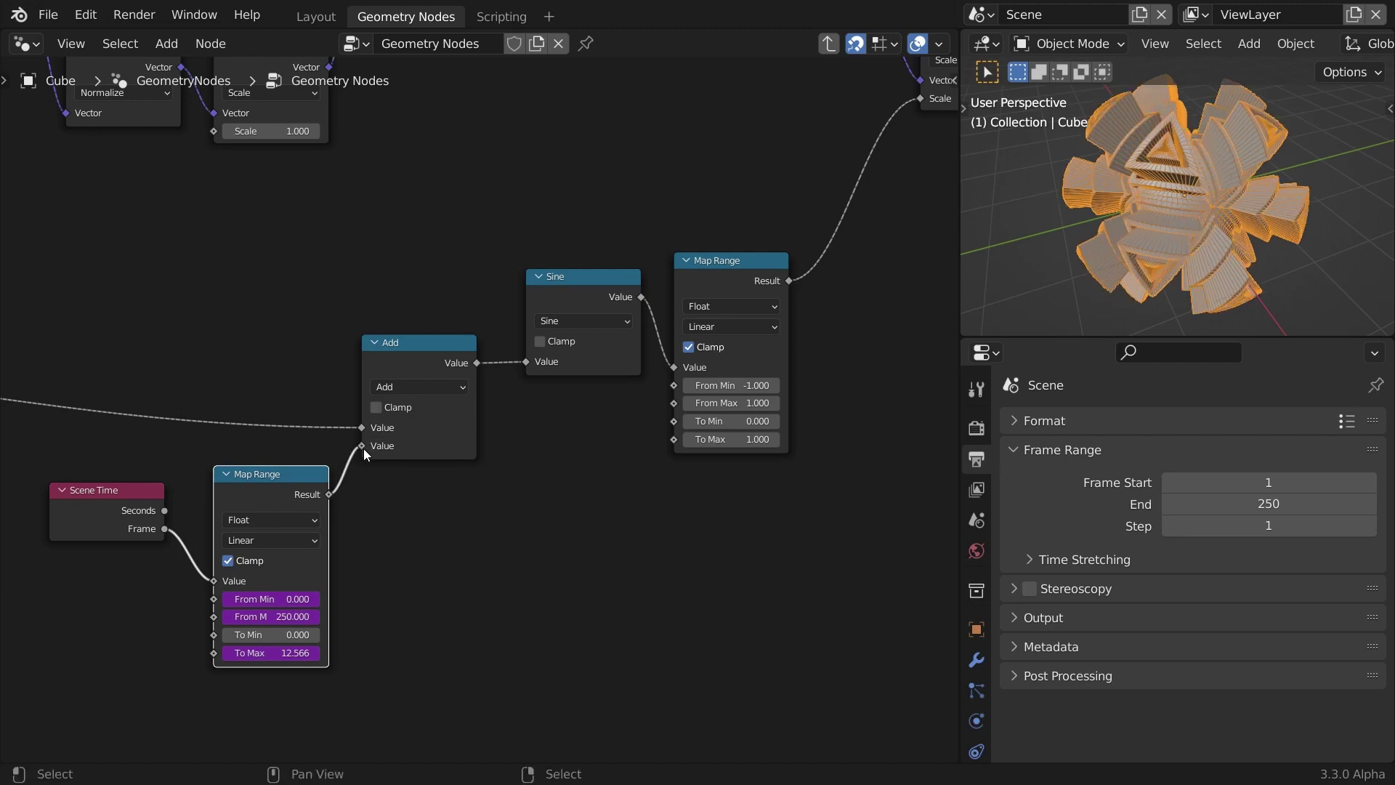
key("space")
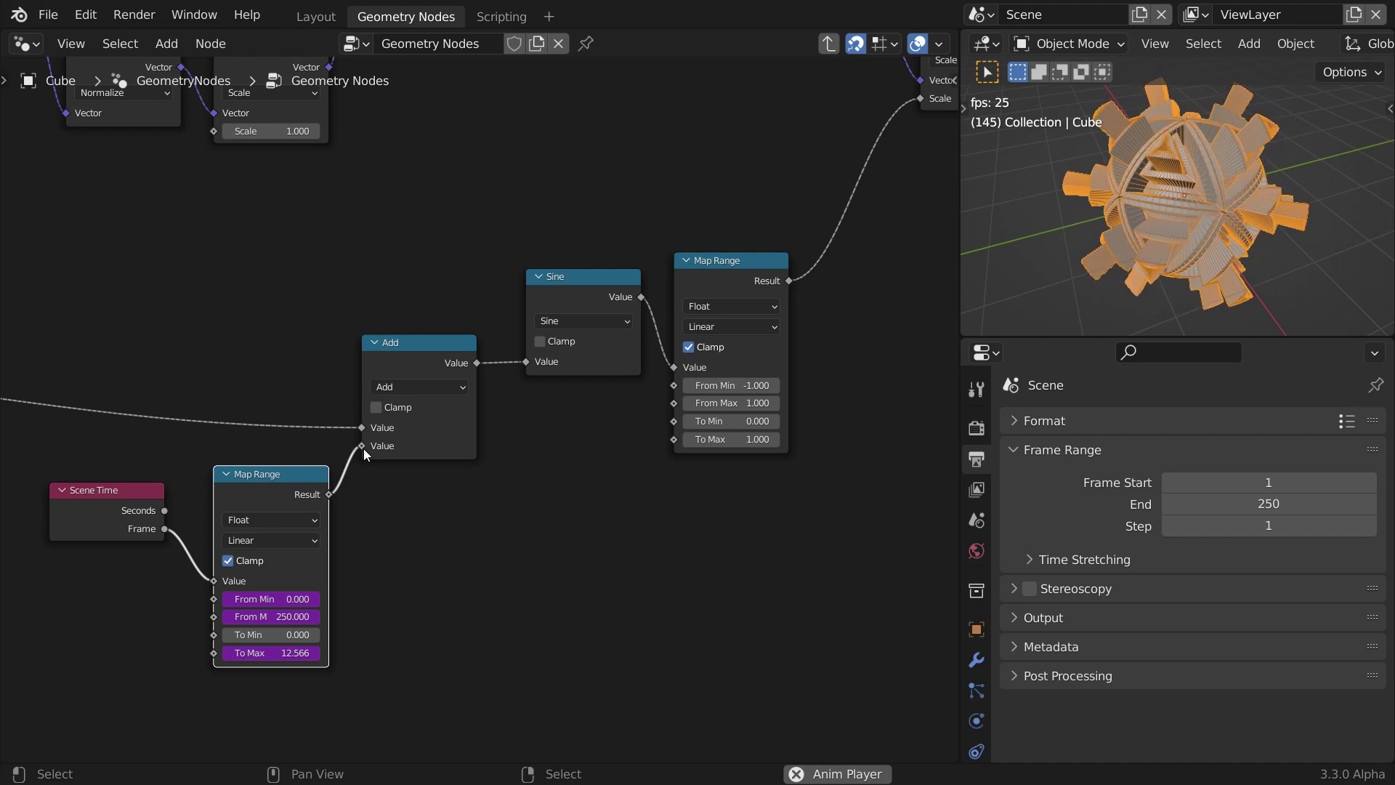
key("space")
Insert a Math node set to Multiply on the index wire before the Add node, with its second value at 1
key("shift+a")
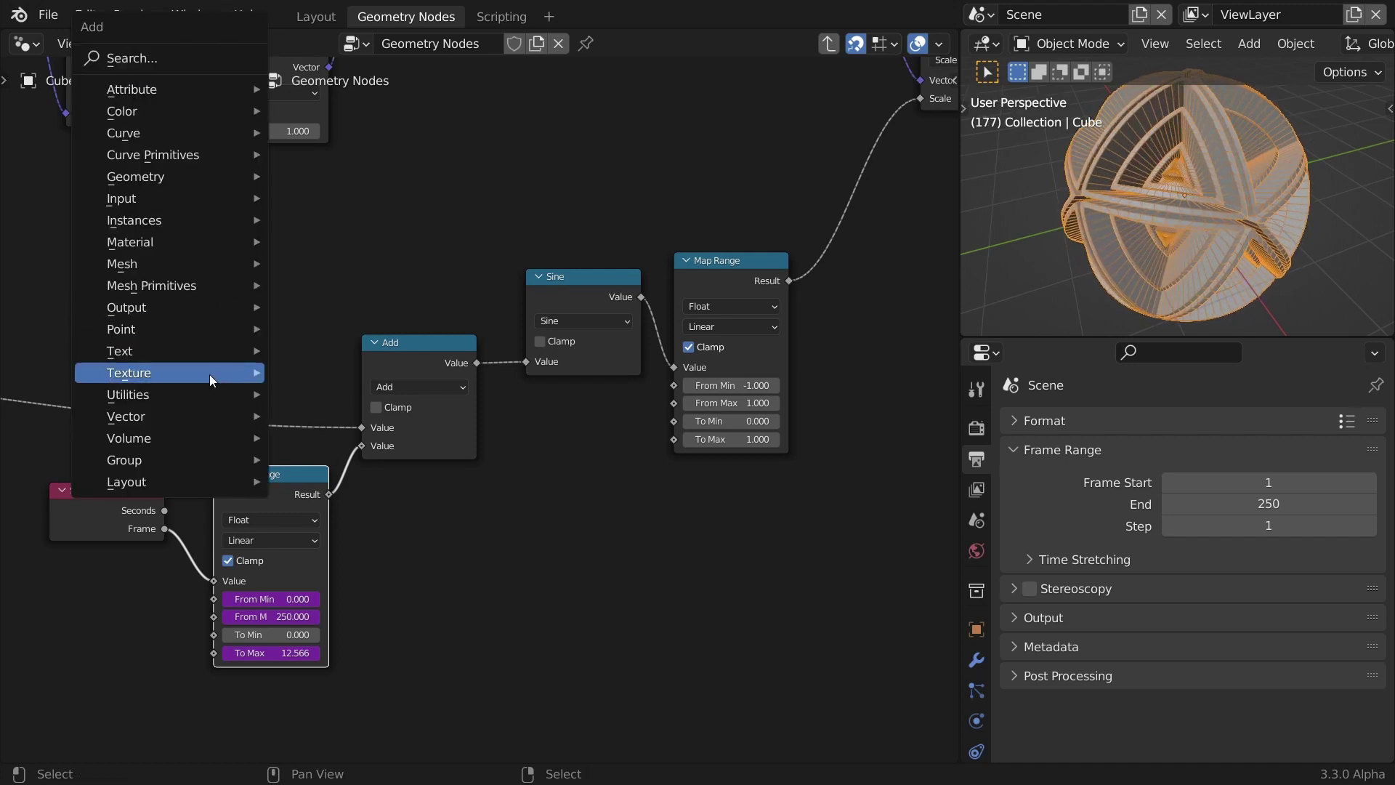
mouse_move(204, 392)
left_click(353, 596)
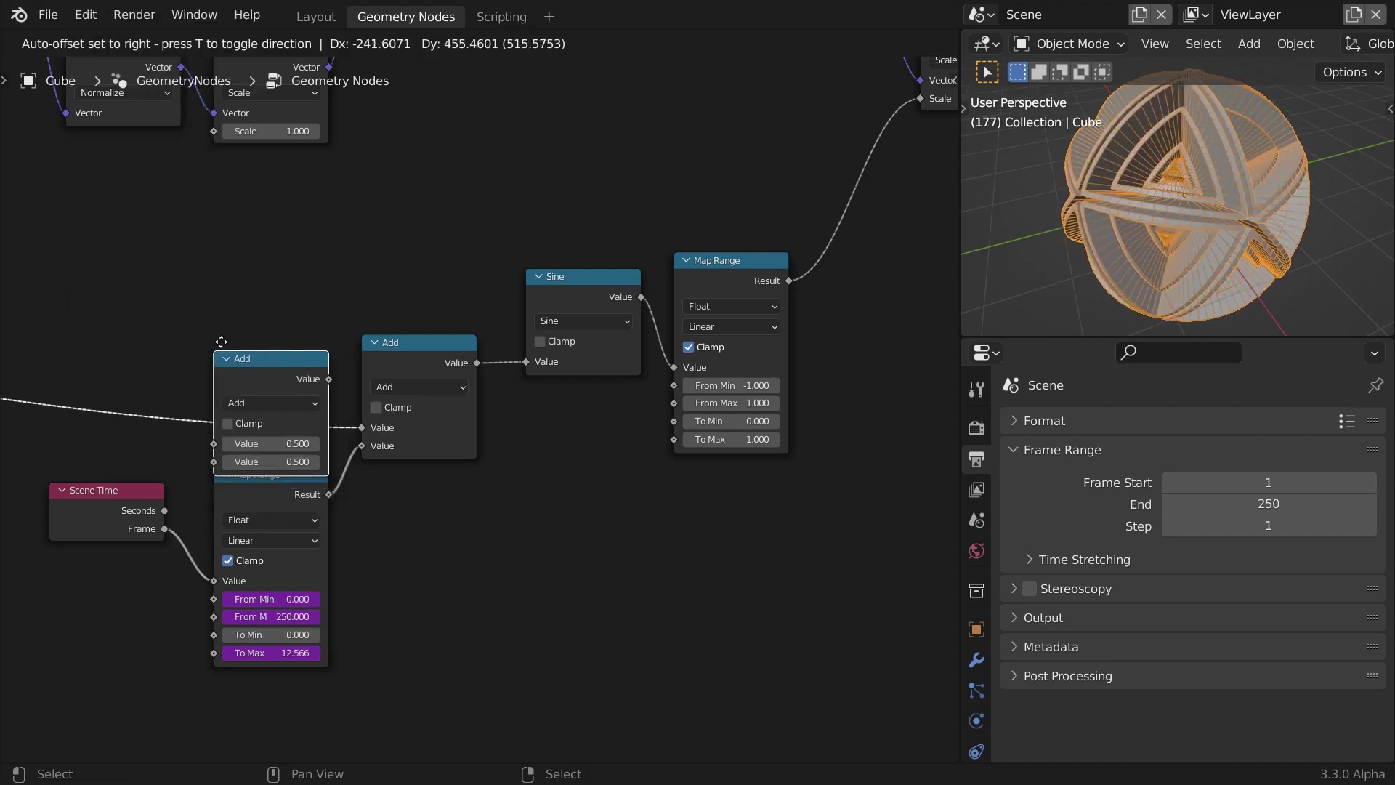
left_click(216, 319)
left_click(275, 369)
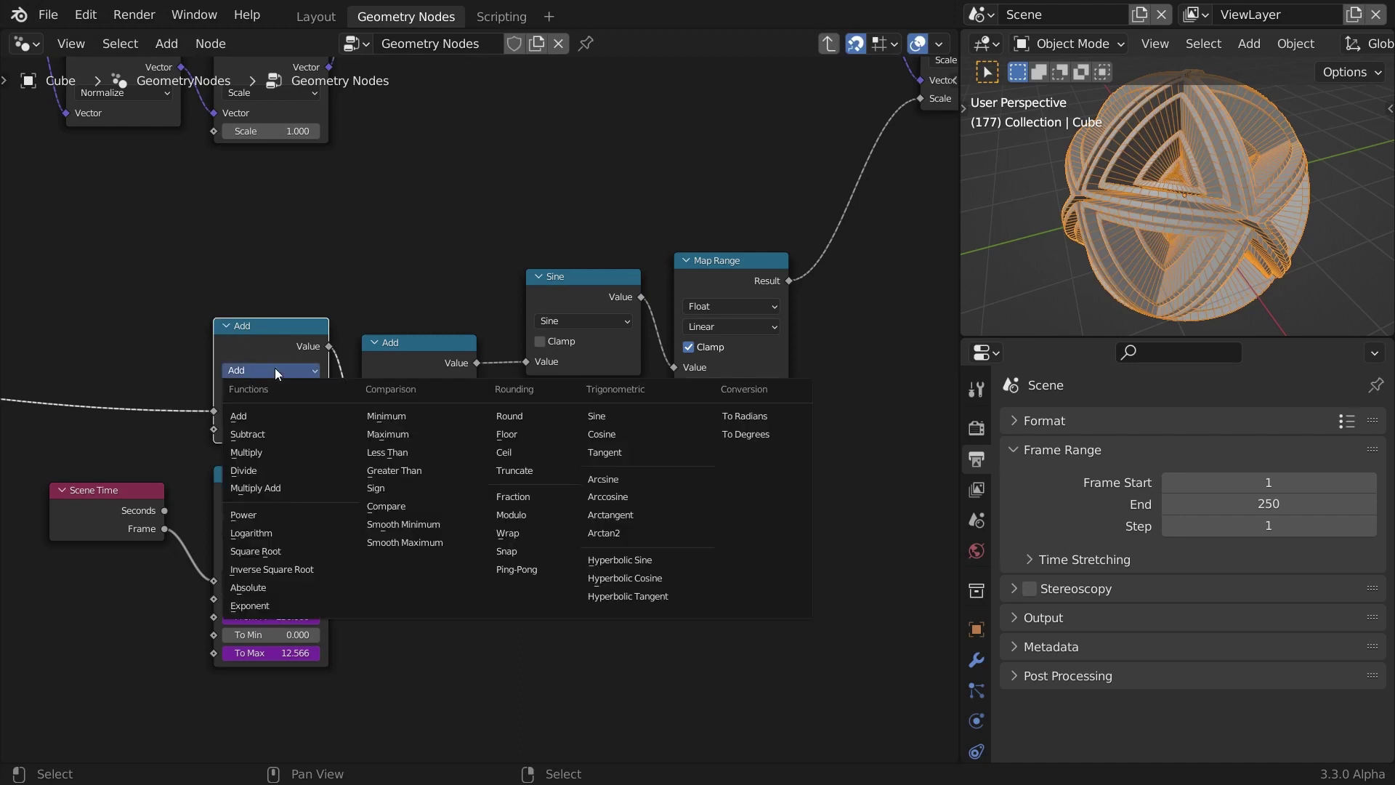
left_click(283, 457)
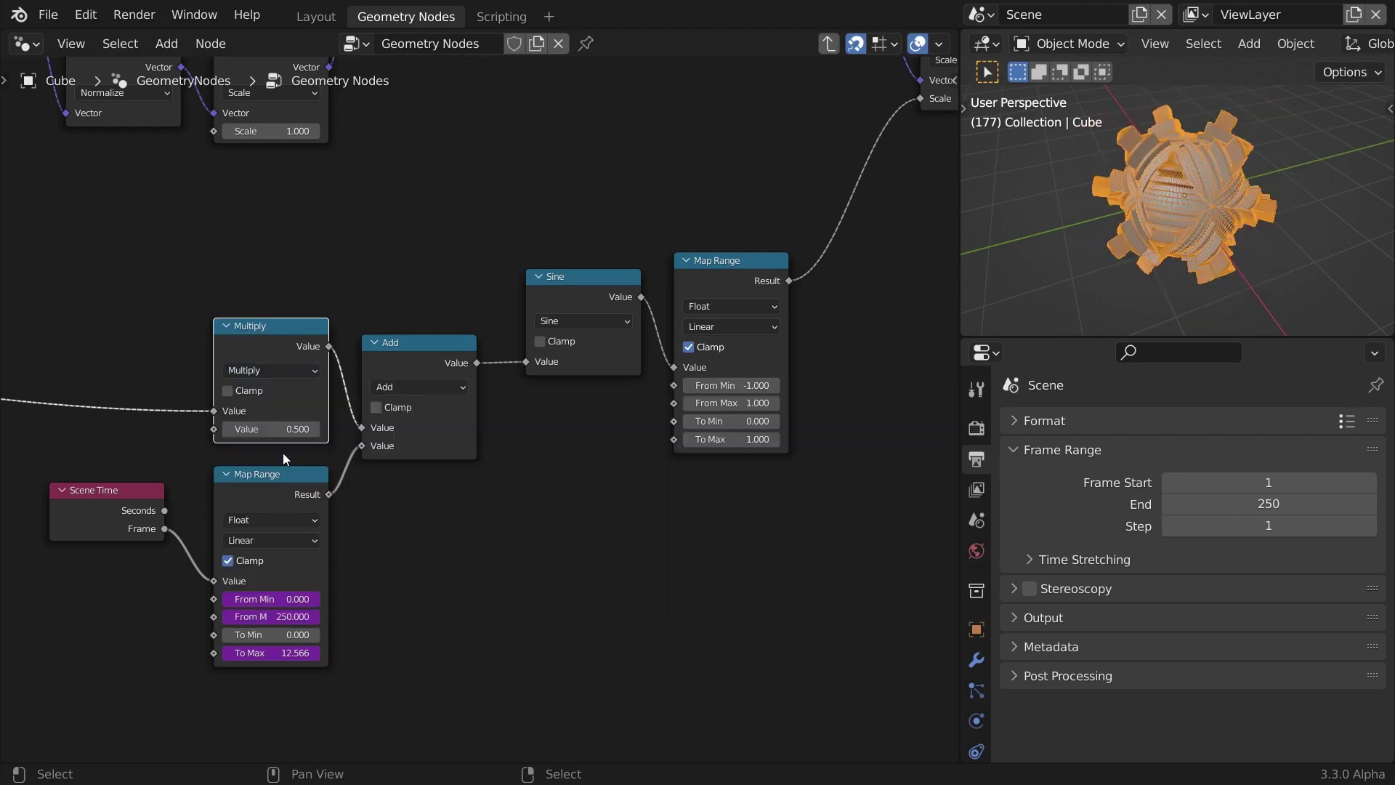
left_click_drag(285, 430, 333, 430, "shift")
left_click(291, 432)
type("1")
key("Return")
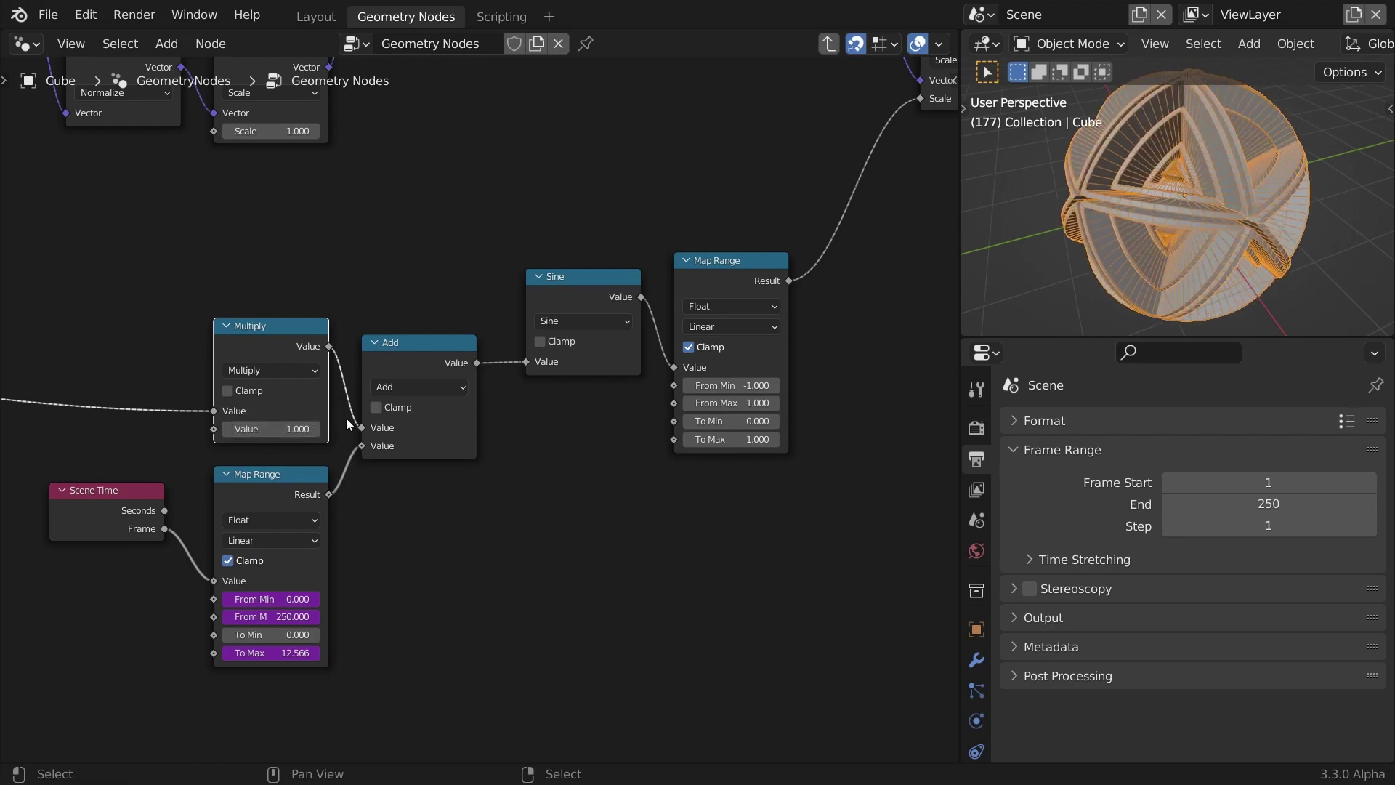
Lower the Offset Scale of the final Extrude Mesh node to about 0.8
middle_click_drag(893, 187, 327, 480)
left_click_drag(737, 280, 688, 280, "shift")
scroll(641, 448, "down", 5)
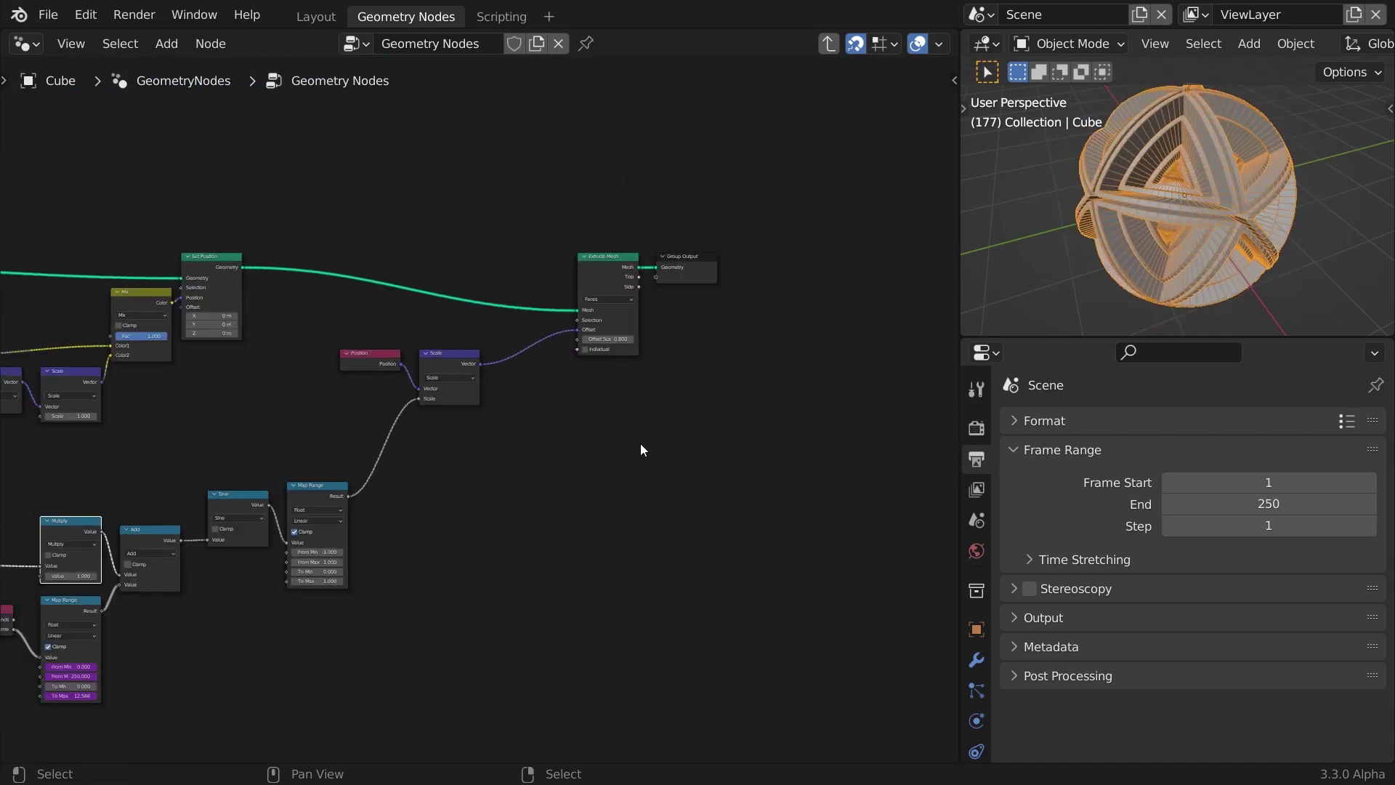
Move the Ico Sphere node away from the Mesh Line node and insert a Dual Mesh node on its output link
middle_click_drag(119, 444, 458, 446)
scroll(426, 480, "up", 6)
scroll(426, 479, "up", 7)
left_click_drag(319, 398, 107, 458)
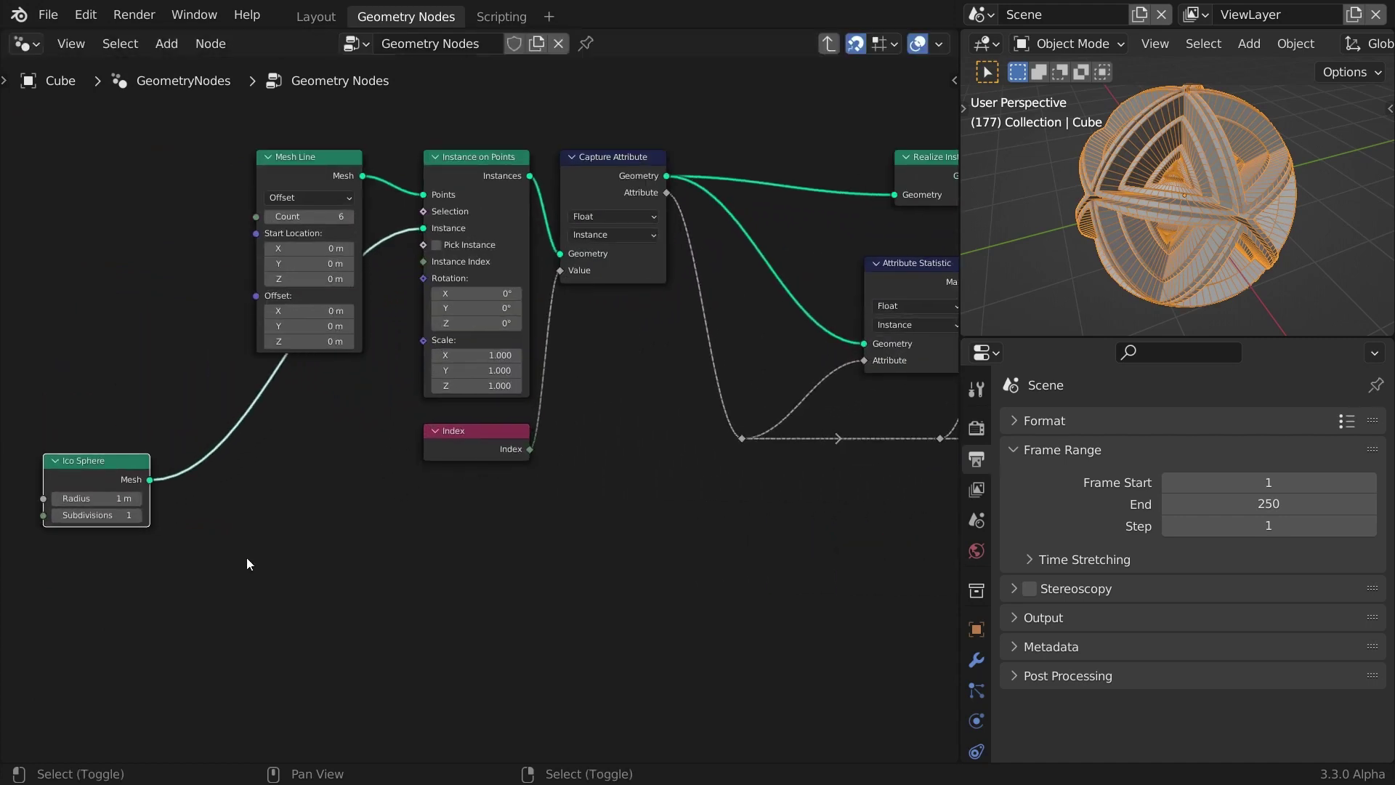
key("shift+a")
mouse_move(228, 431)
mouse_move(381, 4)
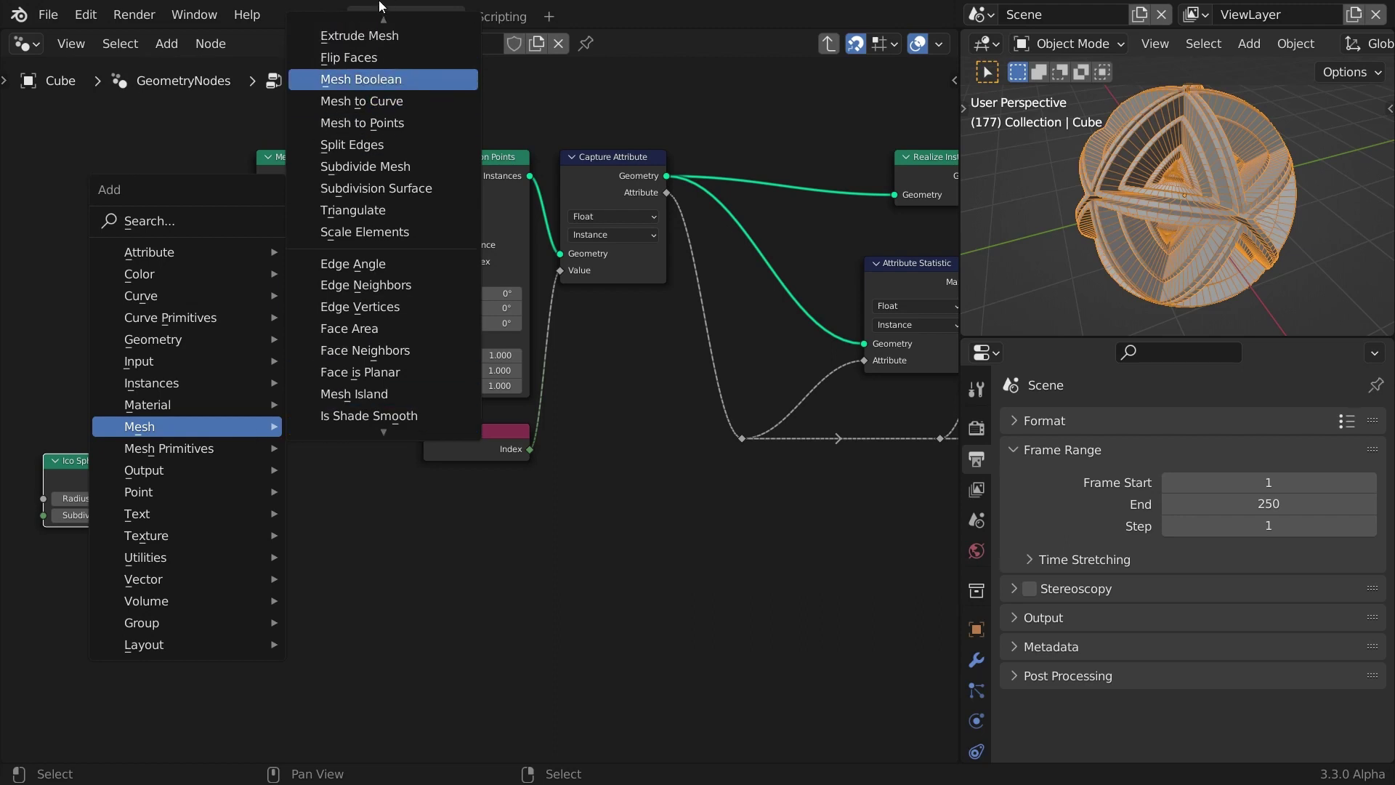
left_click(382, 29)
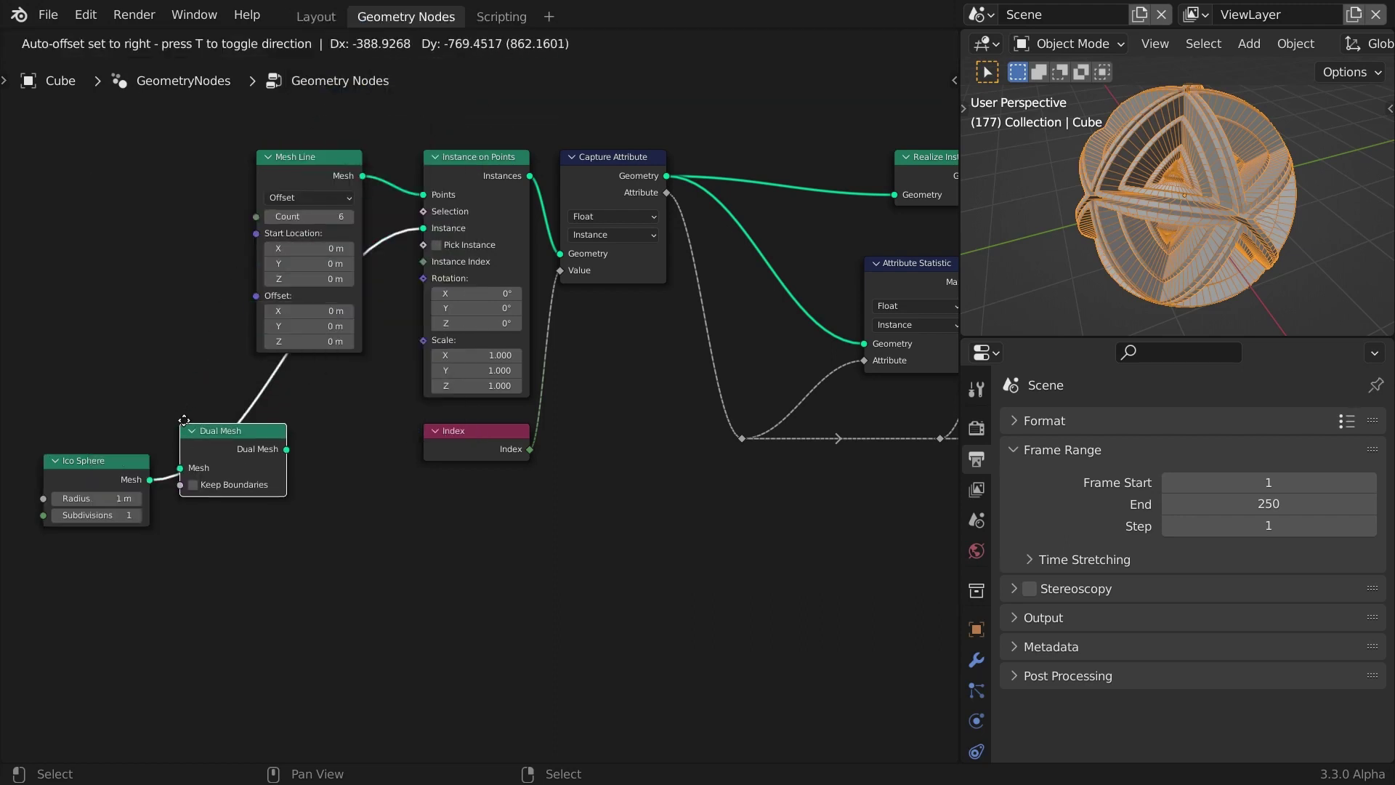
left_click(185, 444)
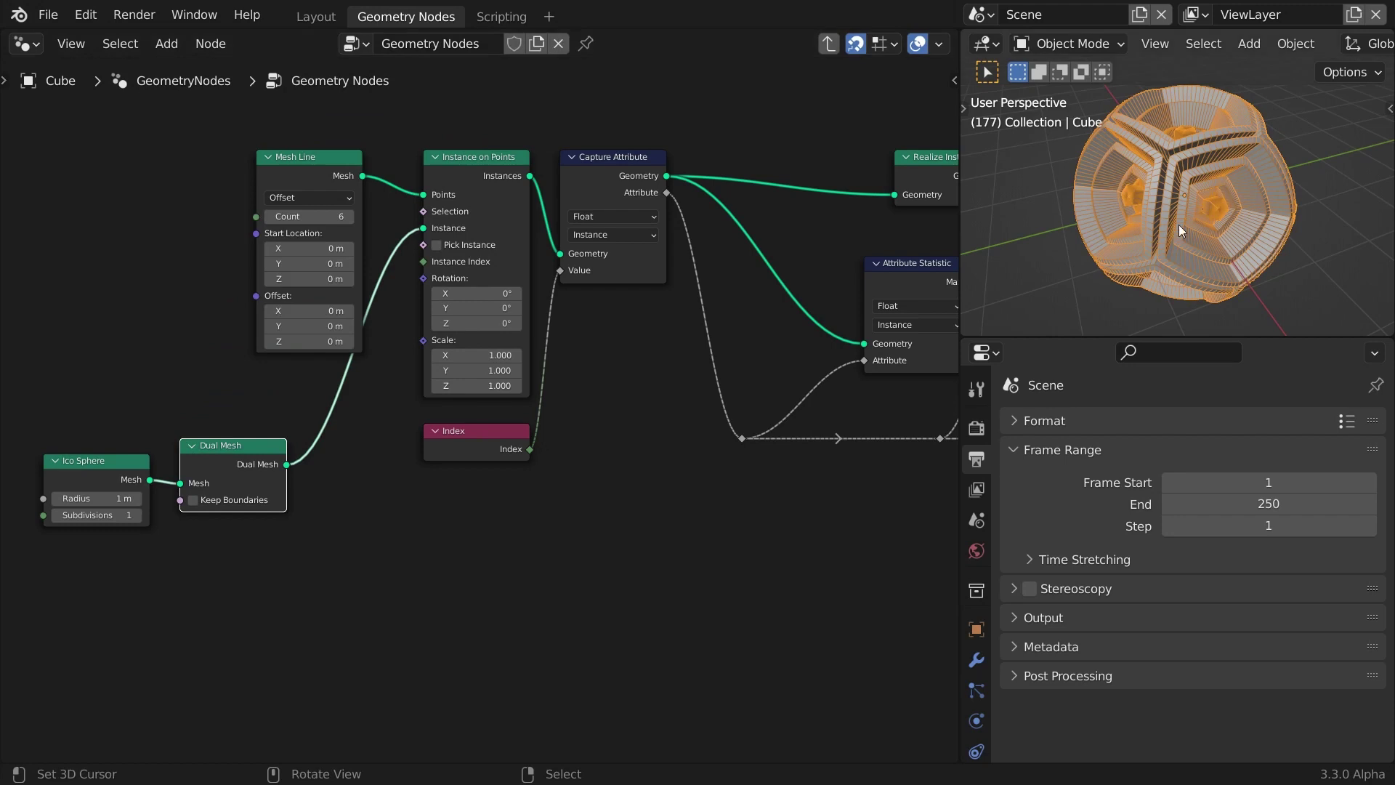
Start animation playback, select the object in the viewport, and raise the Mesh Line node's Count
key("space")
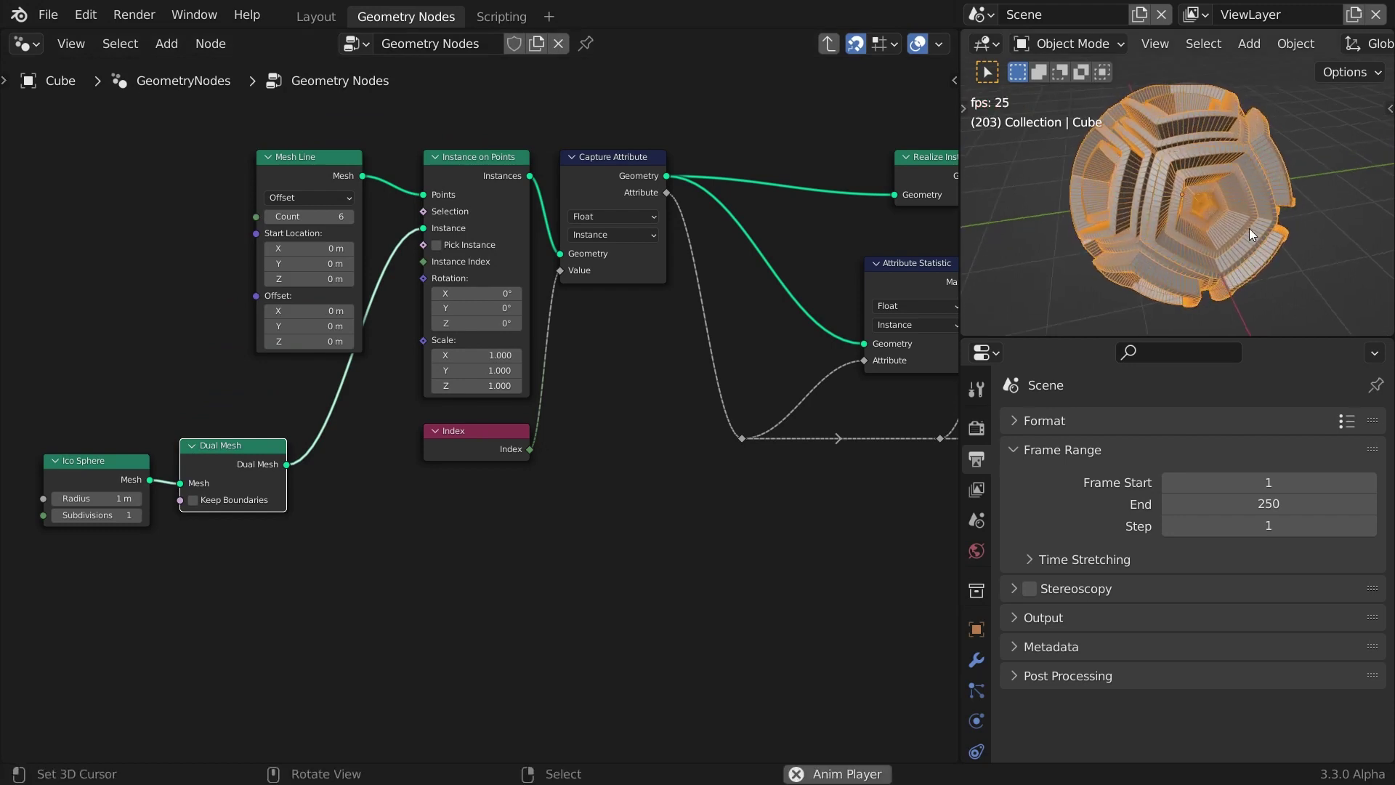
left_click(1244, 228)
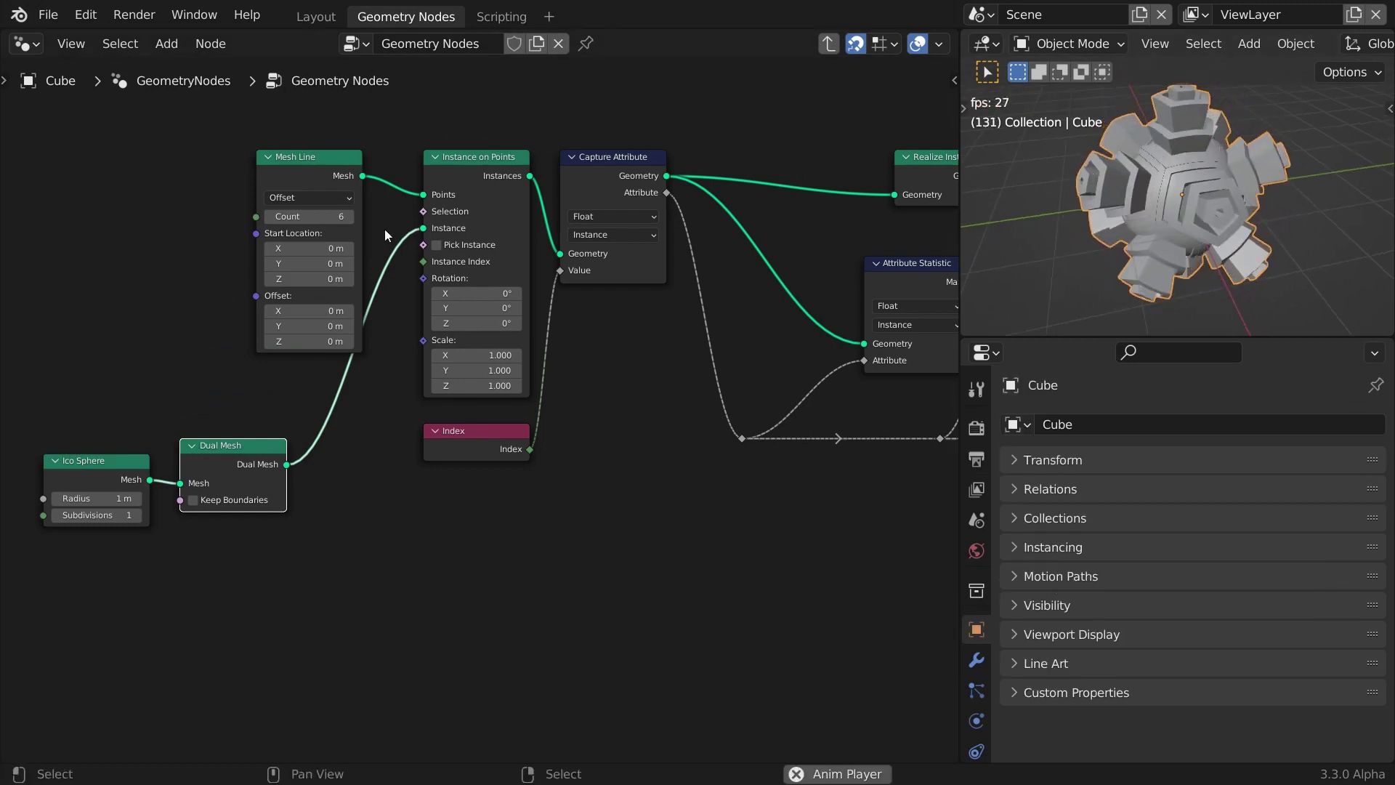
left_click(348, 217)
left_click(348, 218)
left_click(348, 218)
Lower the Mix node's Fac to 0 and inspect the animated shape from another angle
middle_click_drag(842, 509, 438, 537)
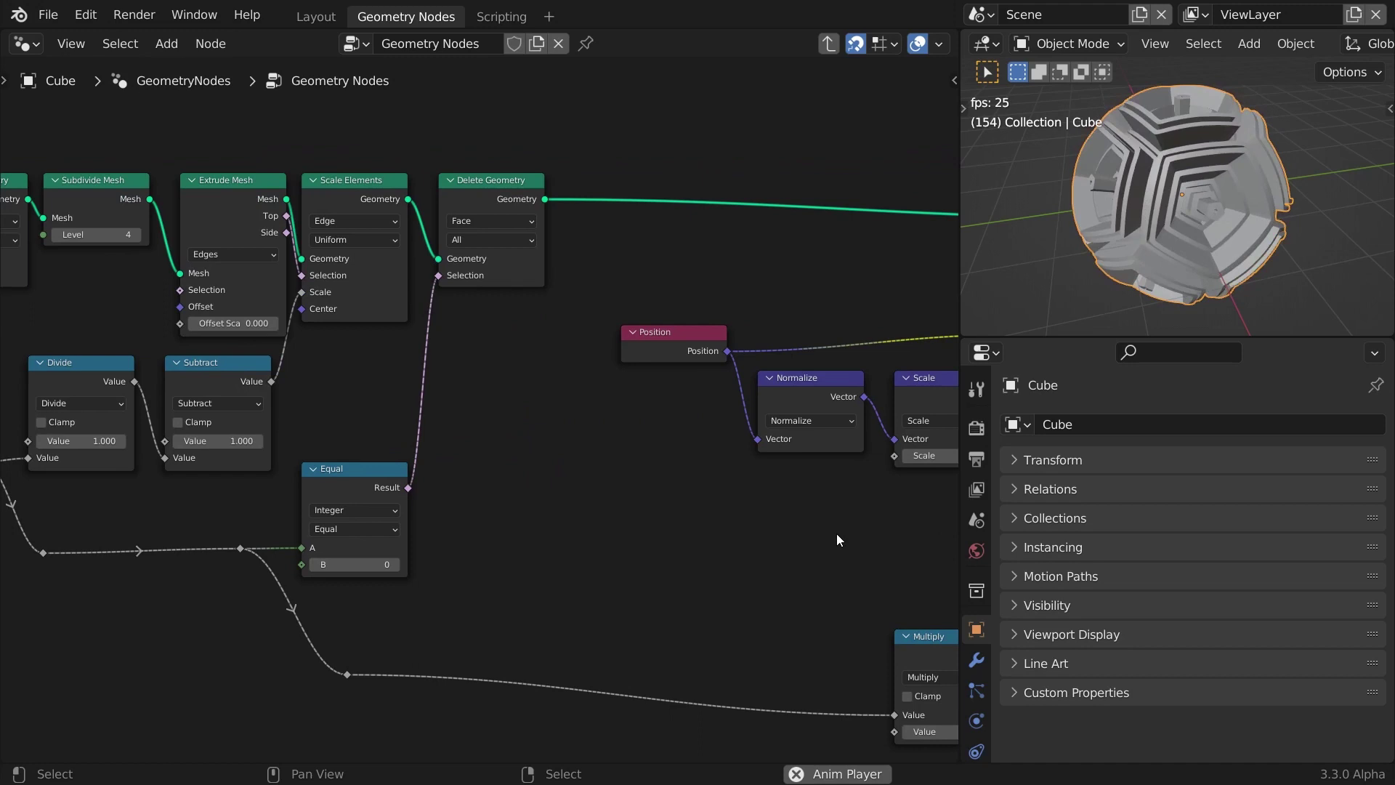
middle_click_drag(834, 535, 376, 536)
left_click_drag(643, 316, 554, 316)
scroll(1201, 189, "up", 2)
middle_click_drag(1201, 189, 1163, 229)
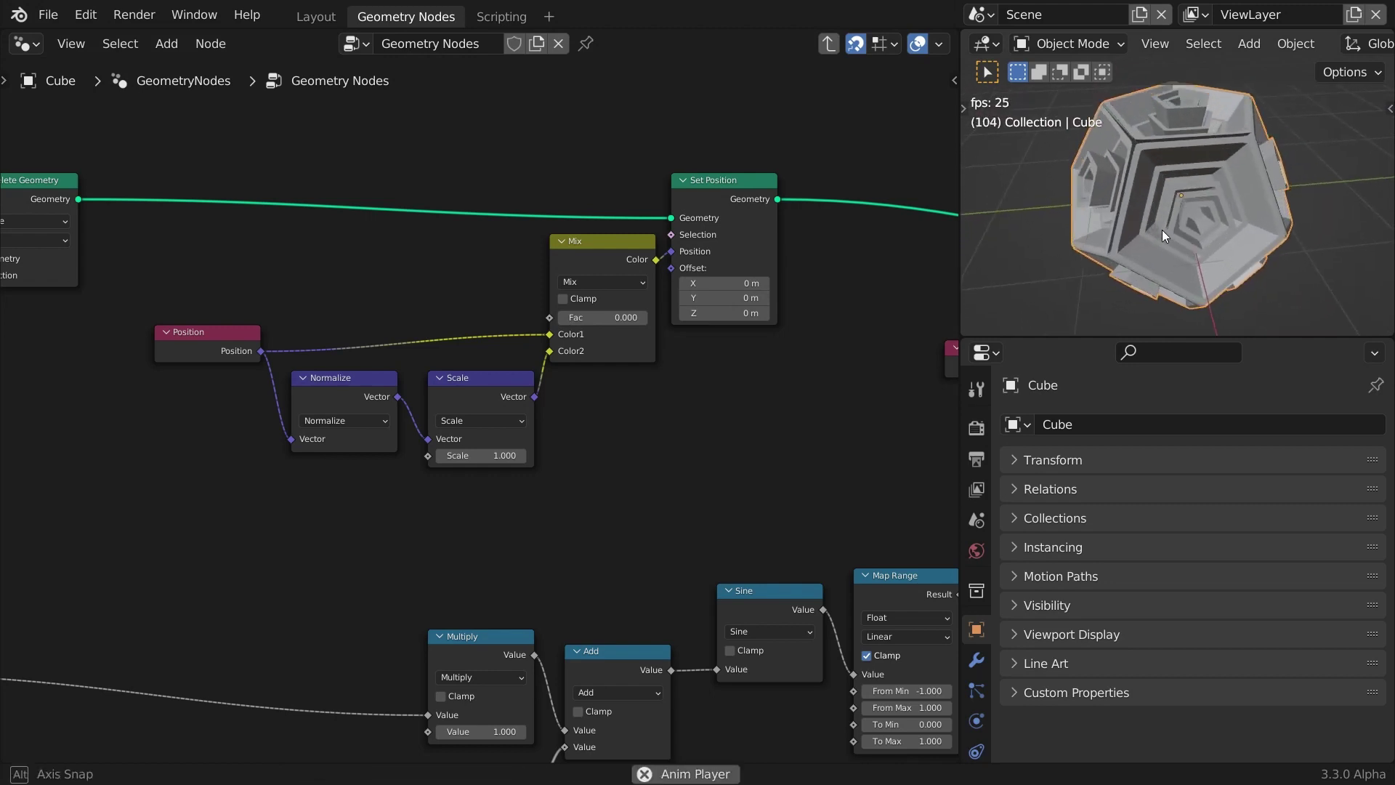